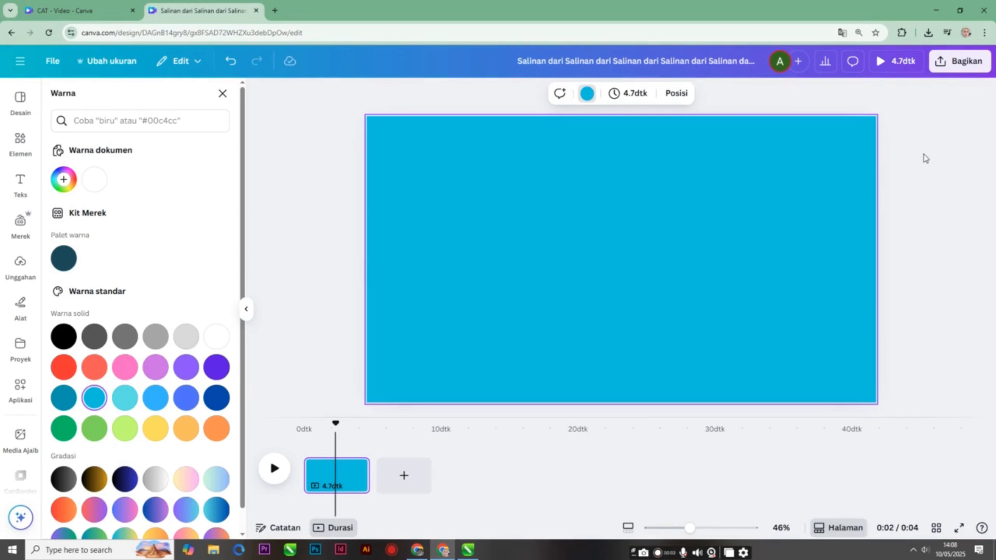
Search the element photos for "jeruk" and browse the results for a suitable orange slice
left_click(925, 159)
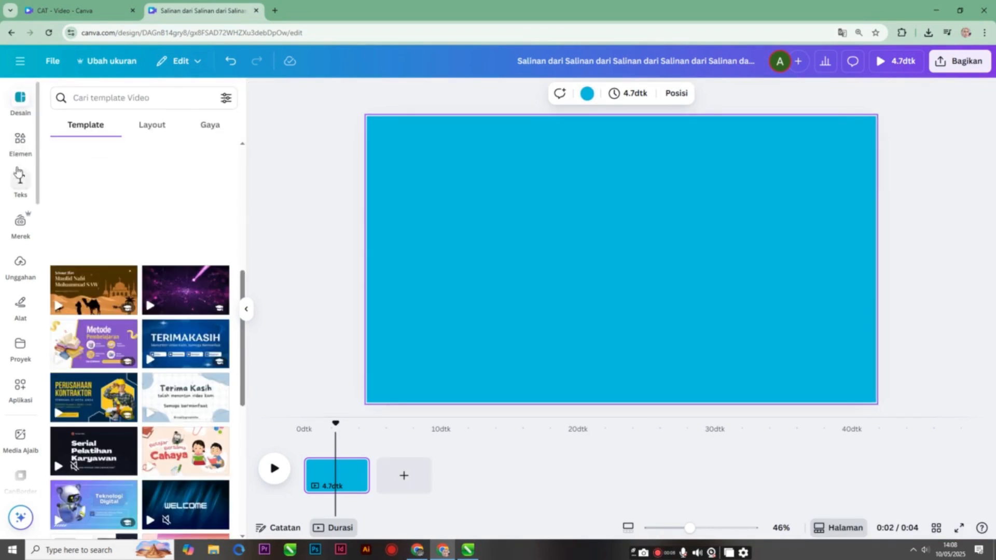
left_click(22, 141)
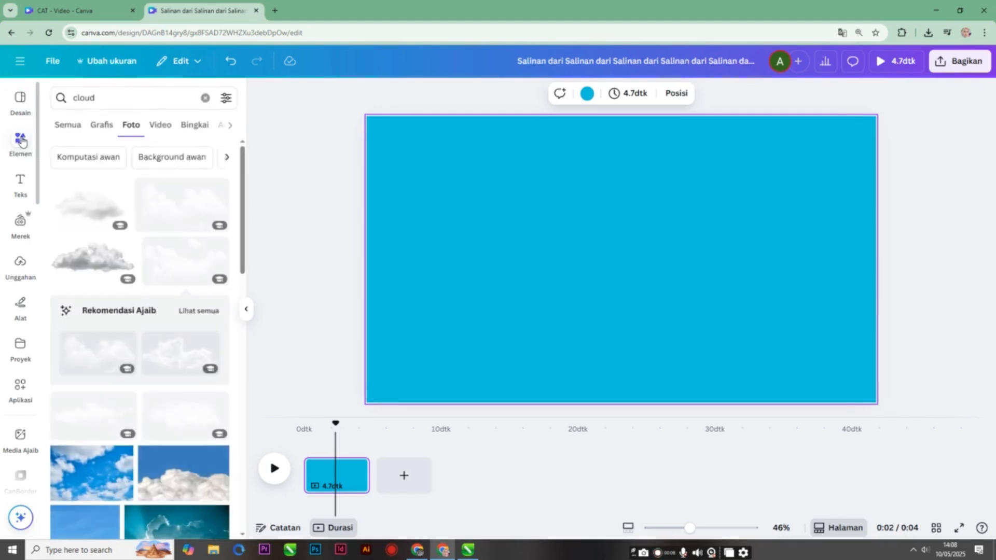
left_click(102, 100)
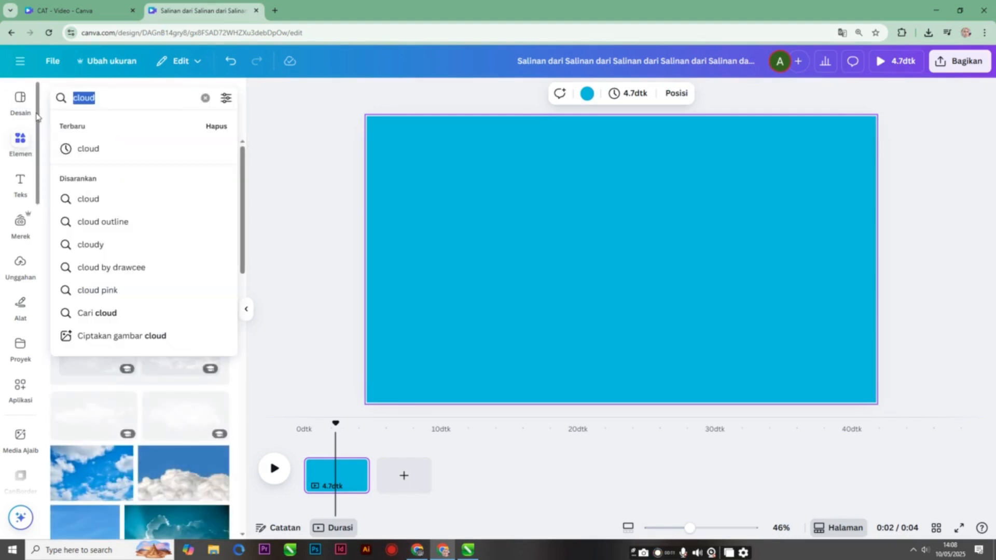
type("jer")
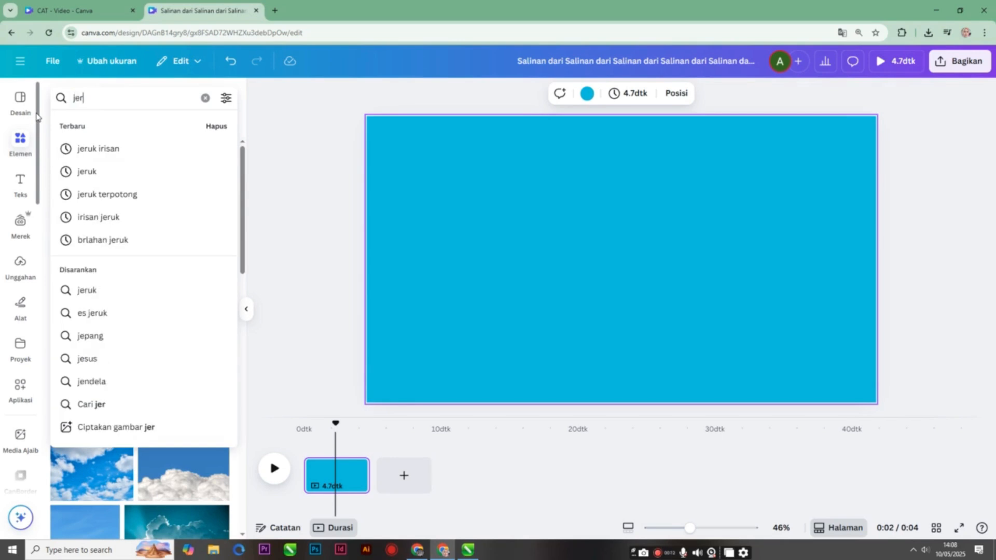
type("uk")
key("Return")
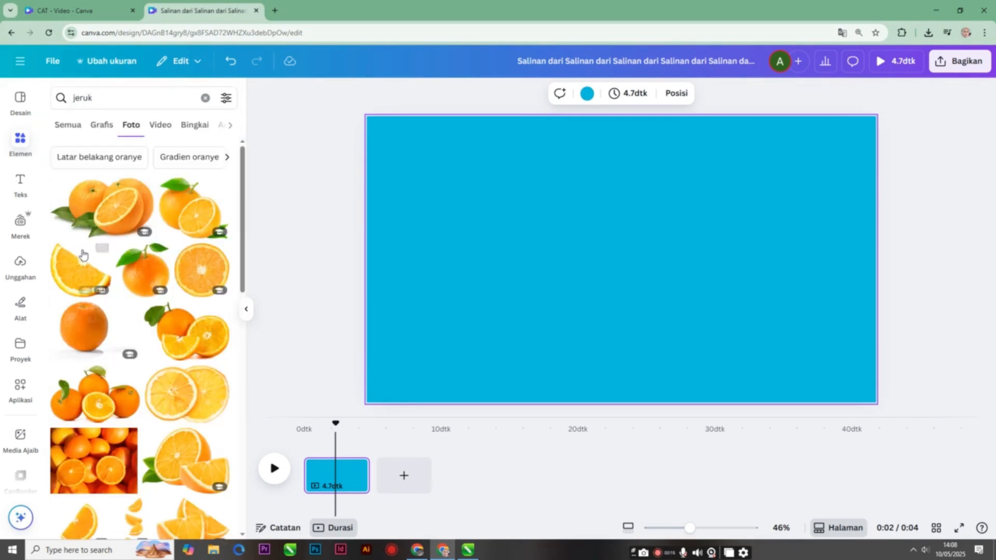
scroll(178, 266, "down", 5)
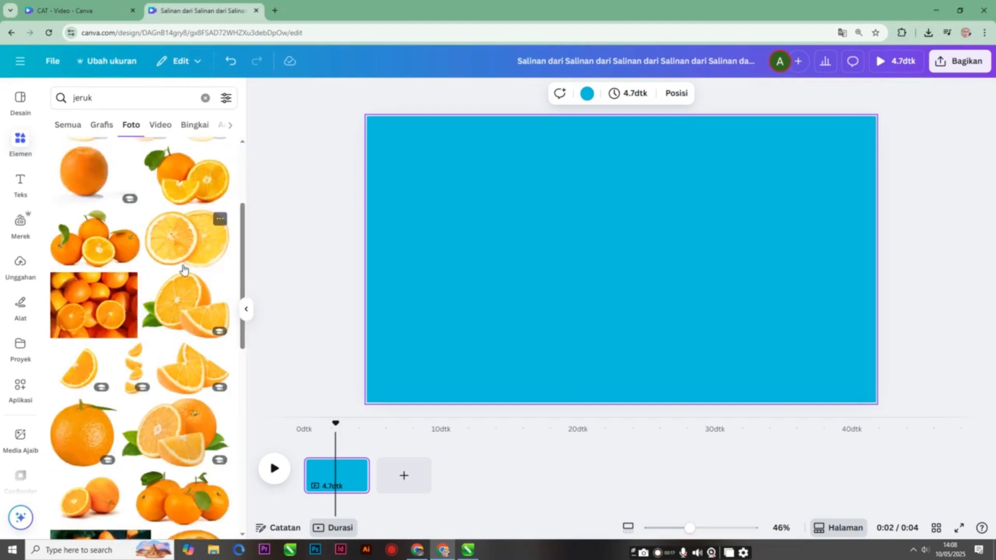
scroll(183, 269, "down", 1)
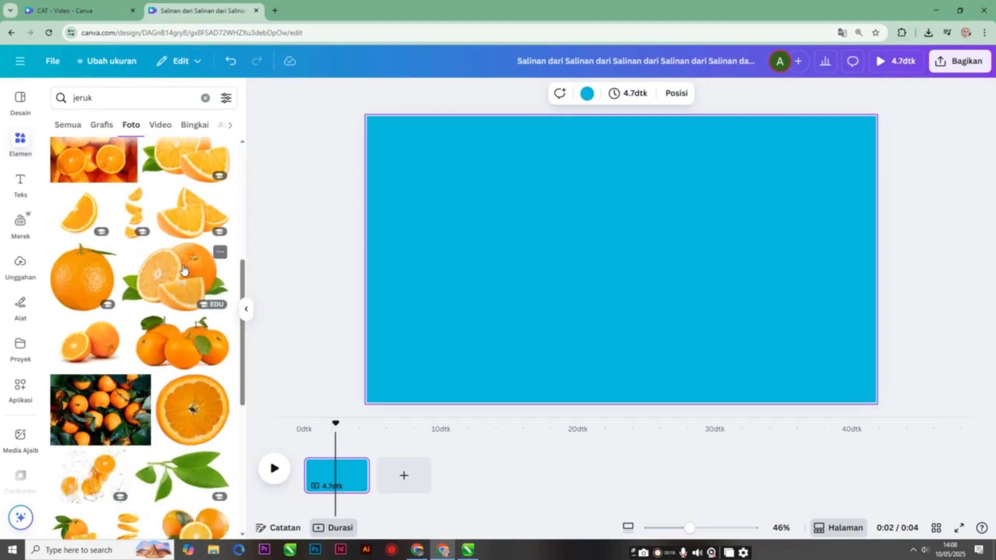
scroll(182, 269, "down", 4)
scroll(171, 259, "up", 3)
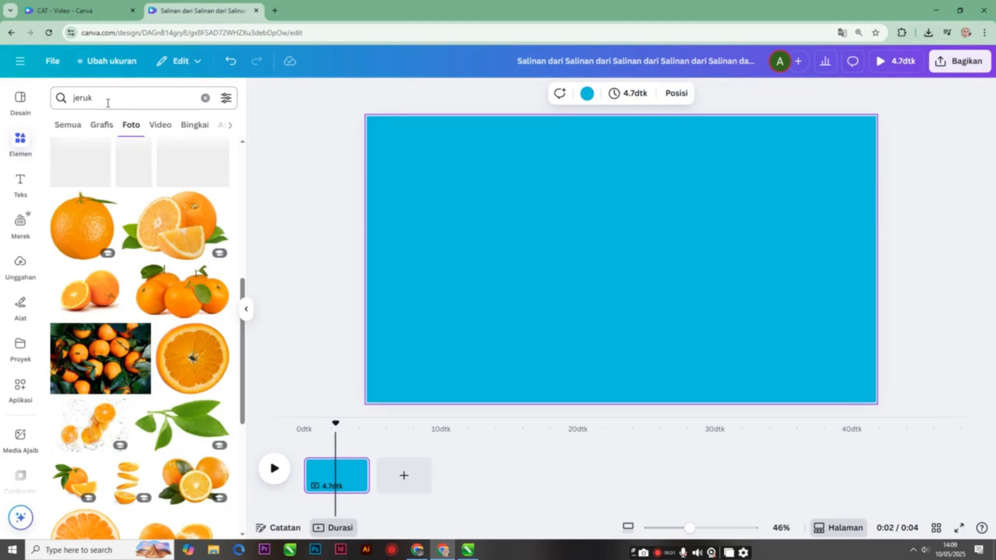
Search the photos for "jeruk irisan" and add the thick orange wedge with its rind to the page
left_click(108, 103)
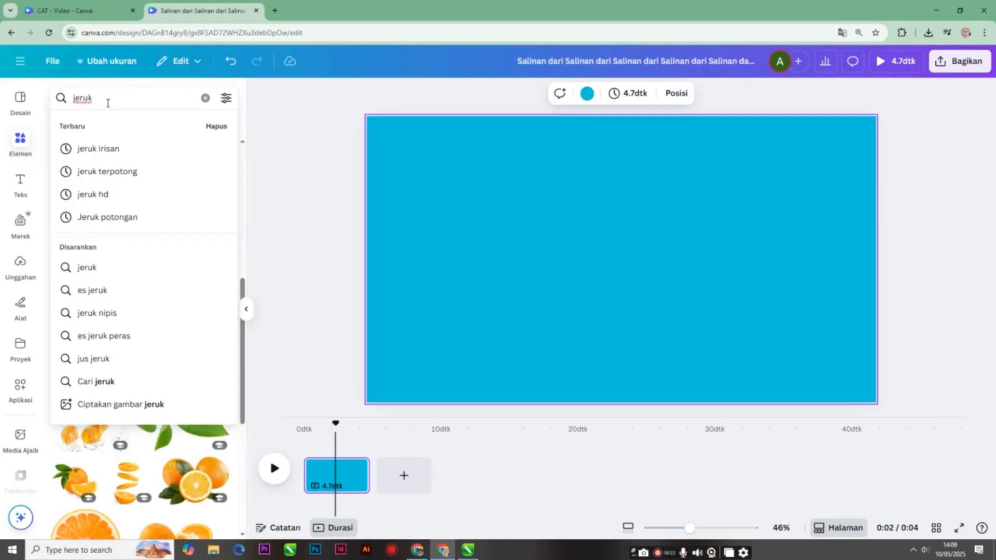
type("ri")
key("BackSpace")
key("BackSpace")
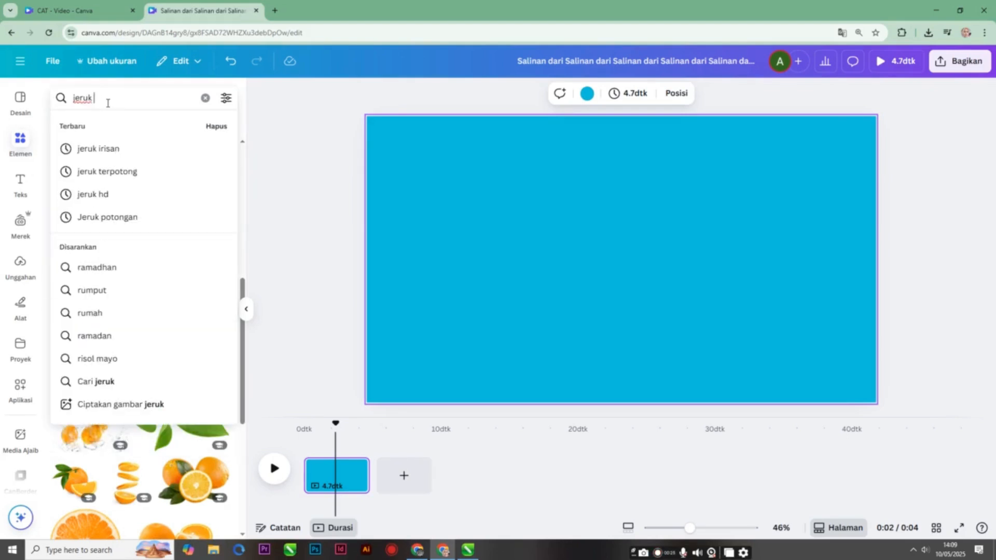
type("iris")
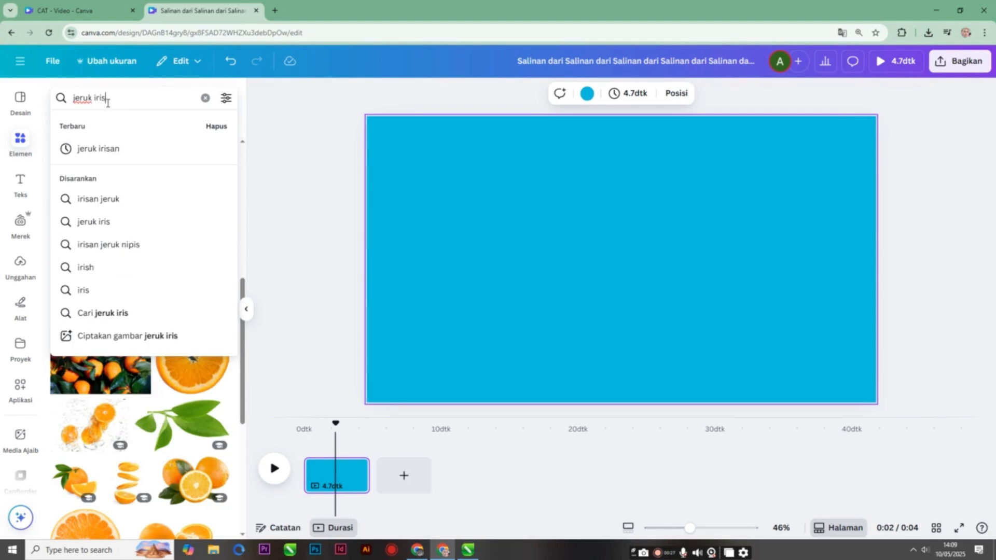
type("an")
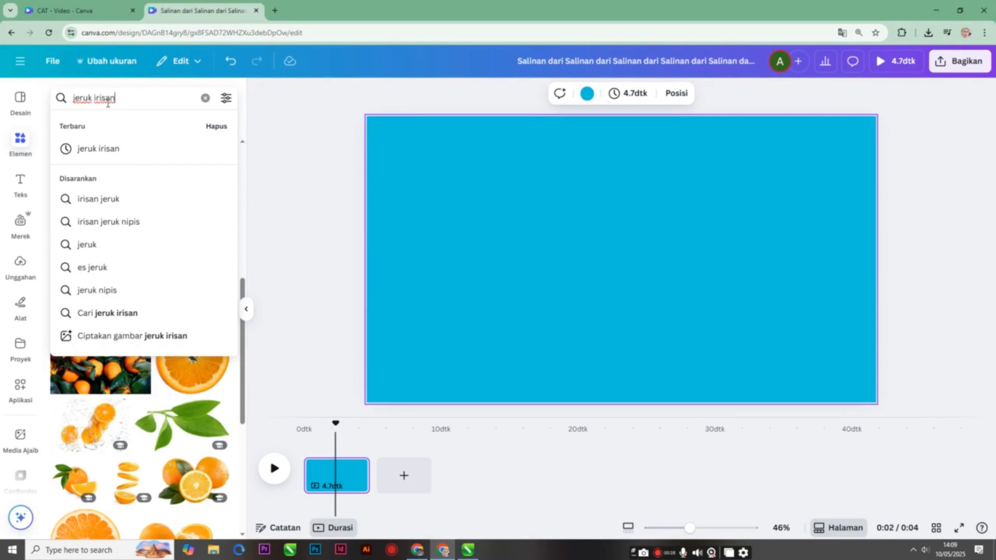
key("Return")
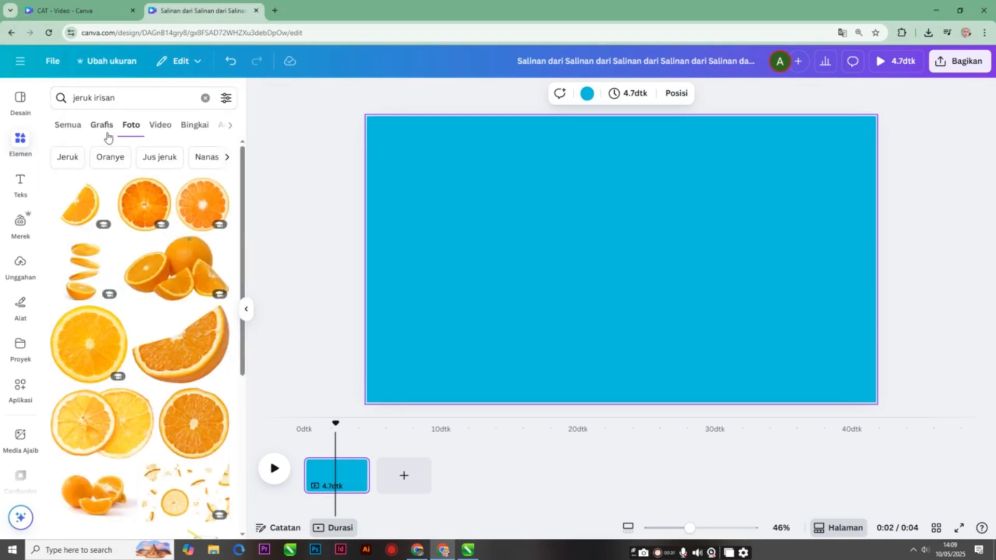
scroll(180, 289, "down", 1)
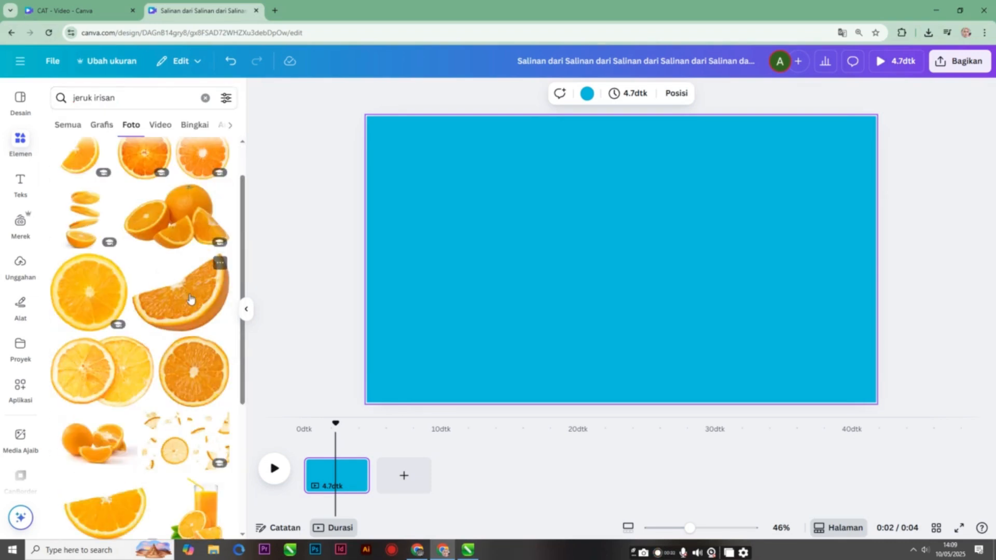
left_click(190, 299)
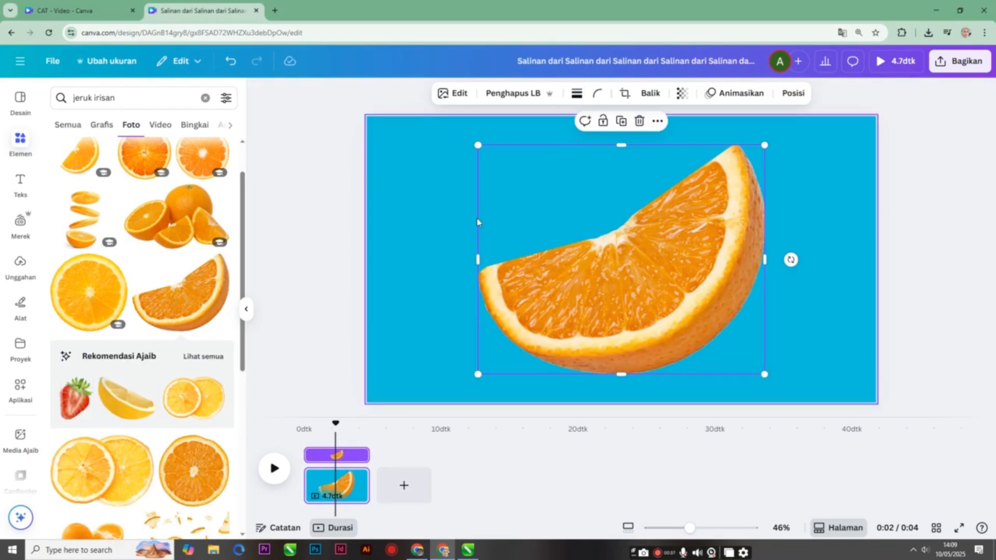
Rotate the orange wedge so its cut edge faces upward, shrink it slightly and position it near the page's centre
left_click_drag(789, 260, 753, 332)
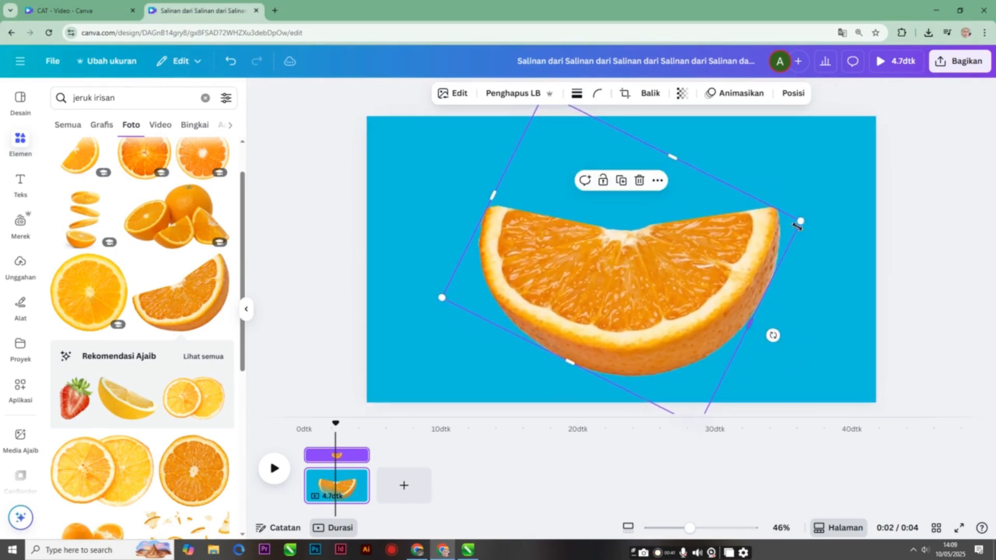
left_click_drag(802, 221, 745, 231)
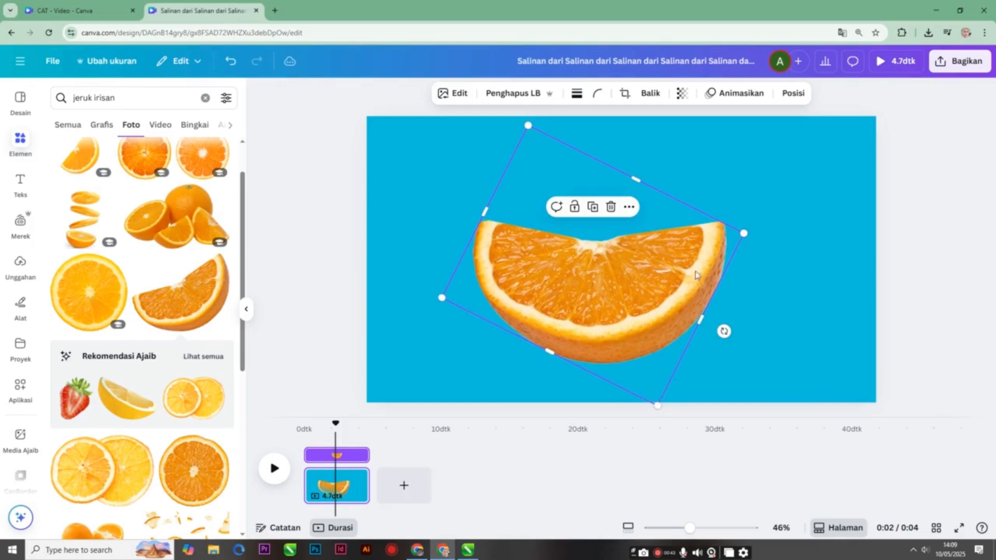
left_click_drag(695, 275, 686, 264)
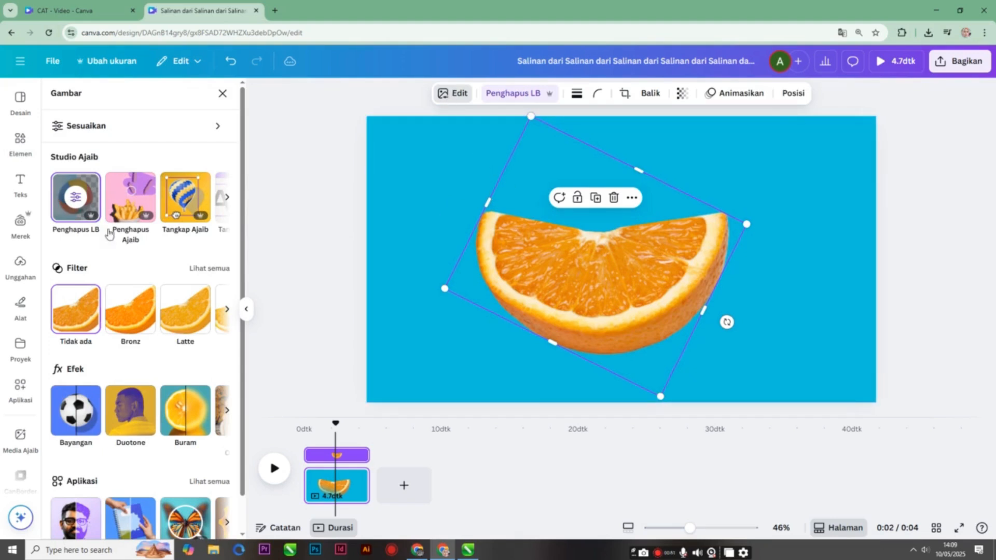
Erase the flesh of the orange wedge with the background remover's erase brush at size 67, keeping only the peel
left_click(78, 200)
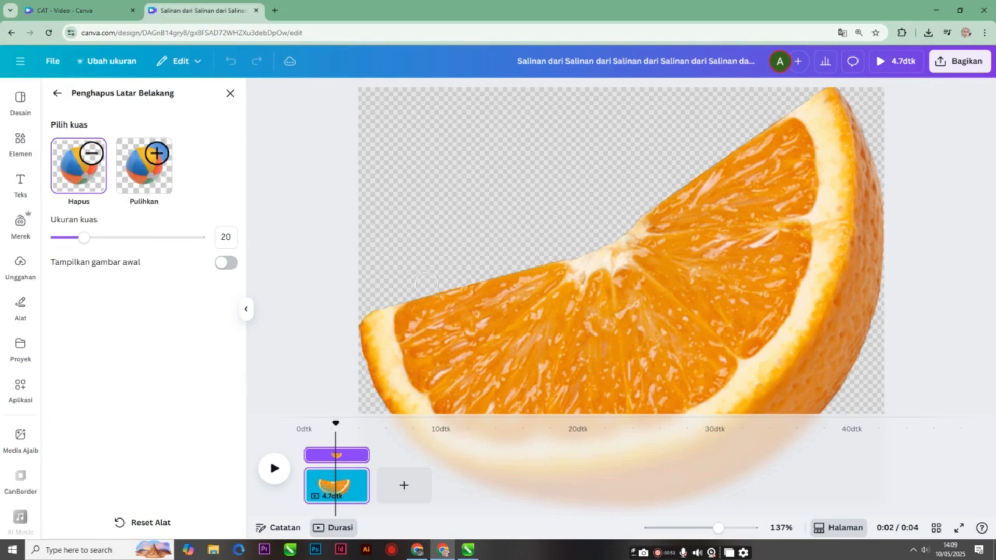
mouse_move(522, 302)
left_mouse_down()
mouse_move(701, 278)
mouse_move(712, 185)
mouse_move(594, 281)
mouse_move(689, 238)
mouse_move(755, 131)
mouse_move(744, 190)
mouse_move(580, 275)
mouse_move(438, 291)
mouse_move(433, 302)
mouse_move(455, 327)
mouse_move(516, 353)
mouse_move(596, 357)
mouse_move(661, 325)
mouse_move(706, 288)
mouse_move(767, 123)
mouse_move(777, 171)
mouse_move(781, 162)
mouse_move(774, 244)
mouse_move(724, 340)
left_mouse_up()
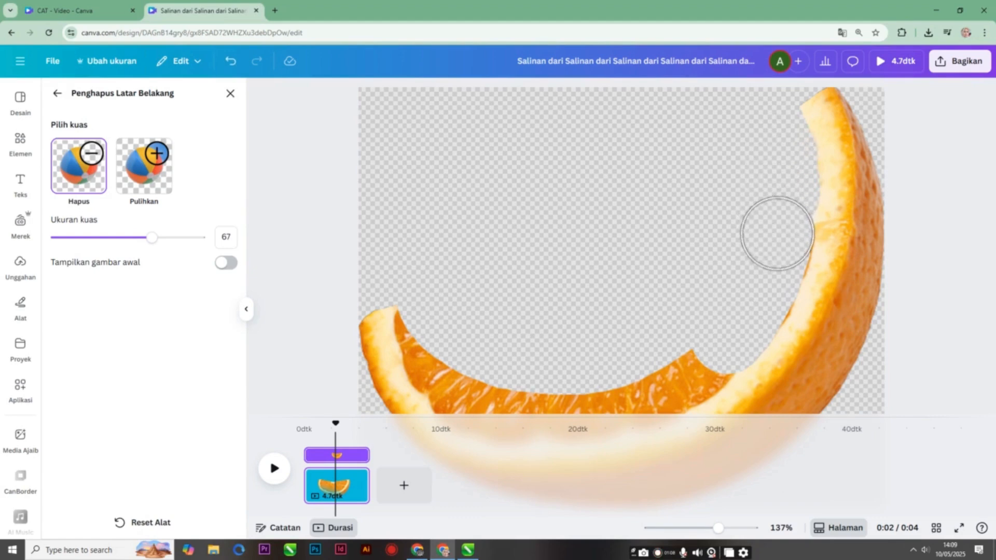
mouse_move(755, 302)
left_mouse_down()
mouse_move(693, 364)
mouse_move(647, 386)
mouse_move(420, 289)
mouse_move(441, 369)
mouse_move(468, 391)
mouse_move(569, 408)
mouse_move(637, 381)
mouse_move(641, 516)
left_mouse_up()
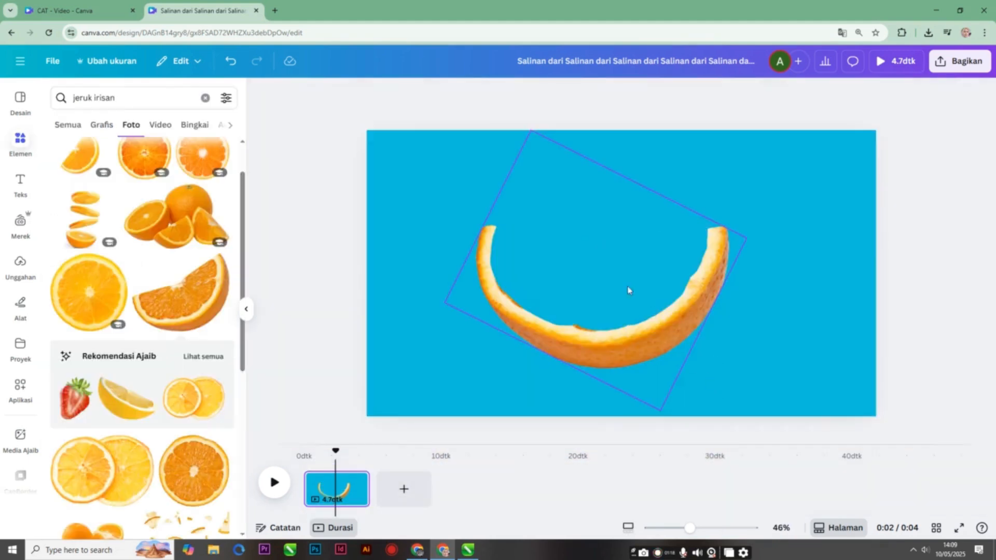
Reopen the background remover on the orange peel and erase the flesh remnants along its inner edge
left_click(539, 257)
left_click(459, 95)
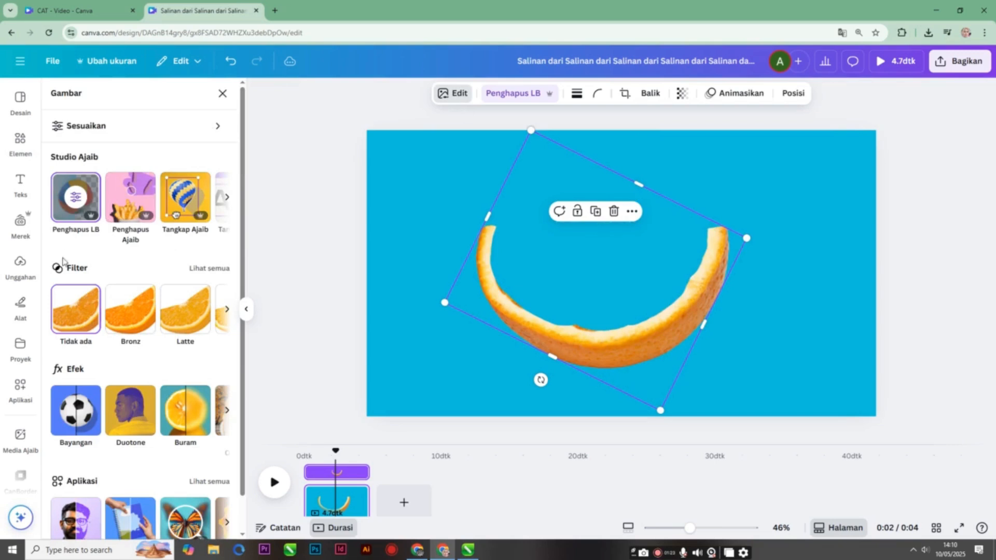
left_click(81, 199)
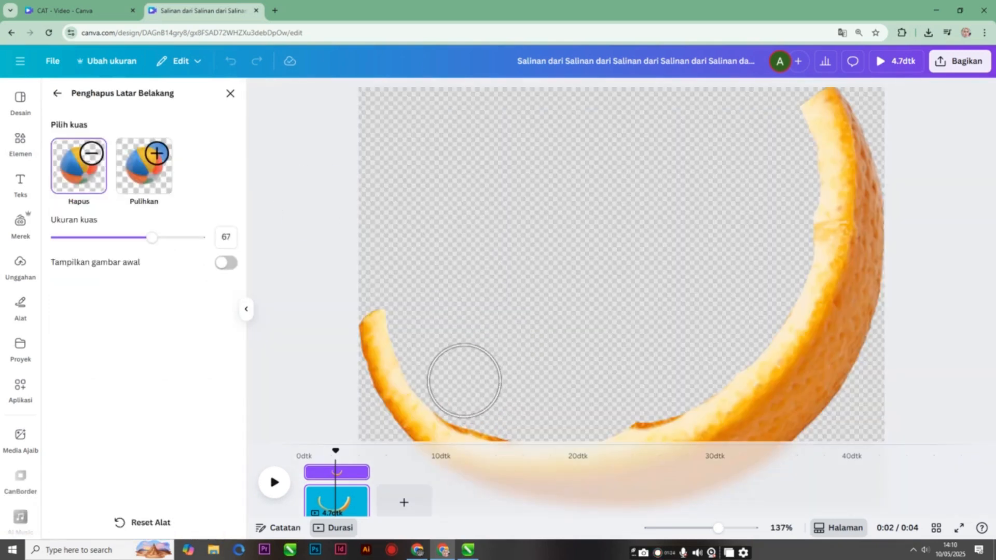
mouse_move(464, 385)
left_mouse_down()
mouse_move(493, 407)
mouse_move(573, 414)
mouse_move(645, 400)
mouse_move(671, 382)
left_mouse_up()
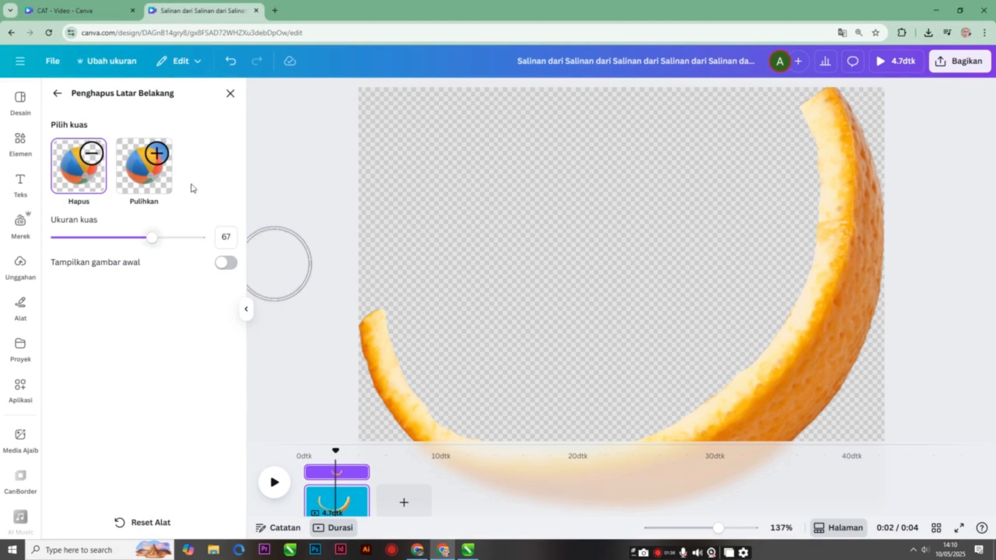
left_click(228, 94)
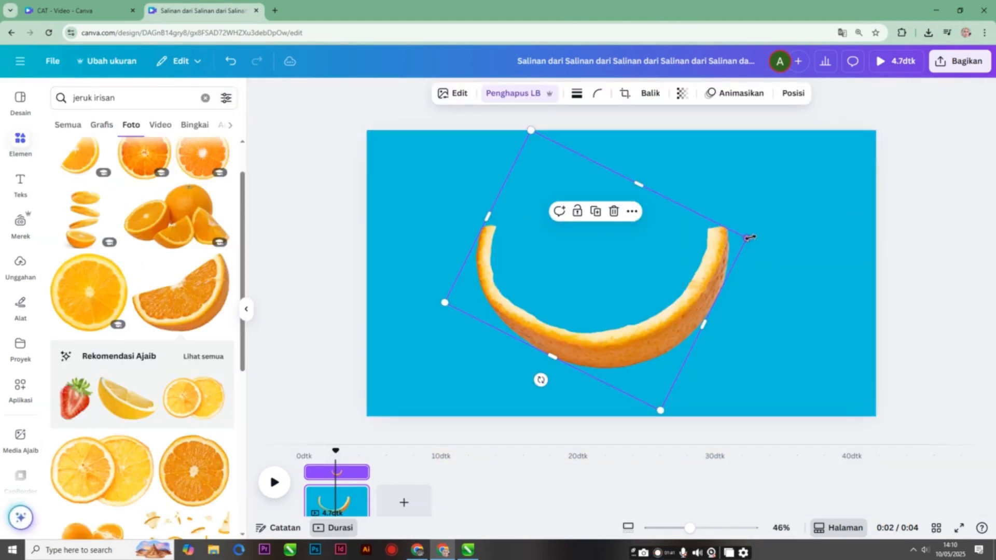
Scale down the orange peel and place it in the lower middle of the page
left_click_drag(749, 238, 683, 271)
left_click_drag(626, 293, 667, 324)
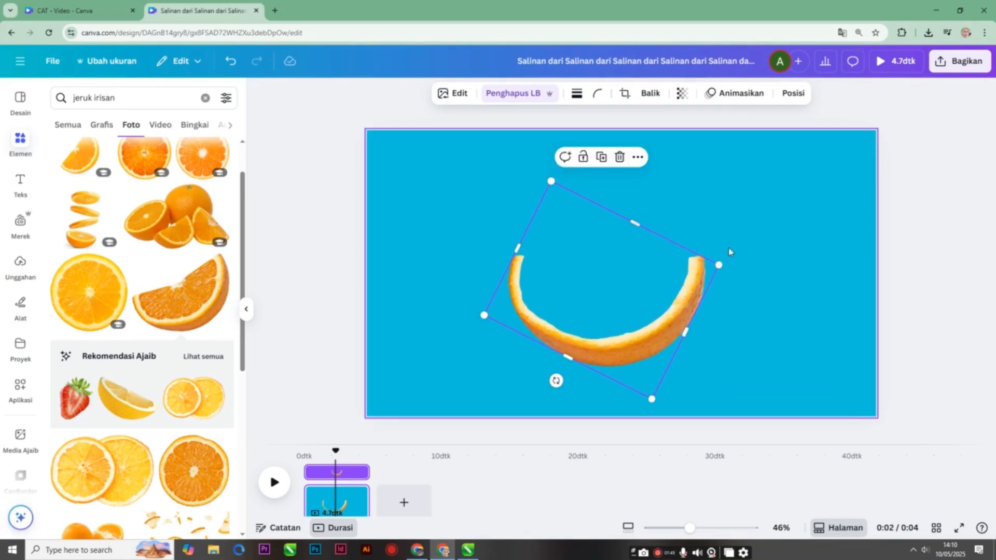
left_click_drag(718, 265, 744, 259)
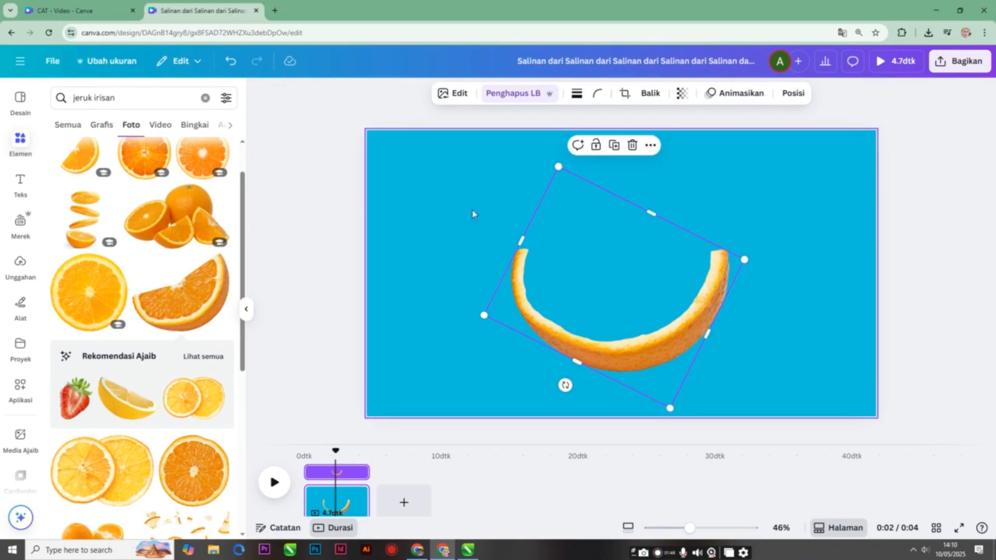
left_click(444, 208)
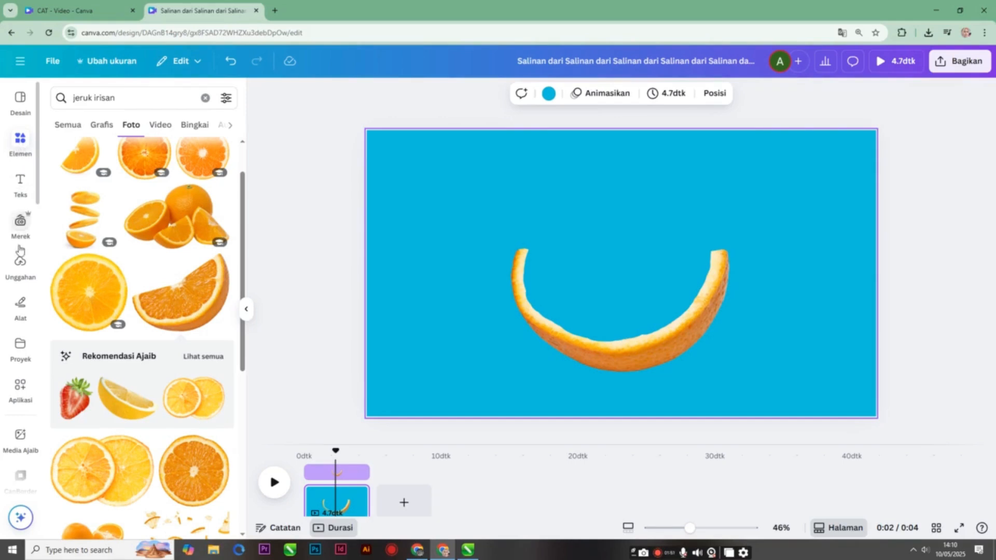
left_click(19, 264)
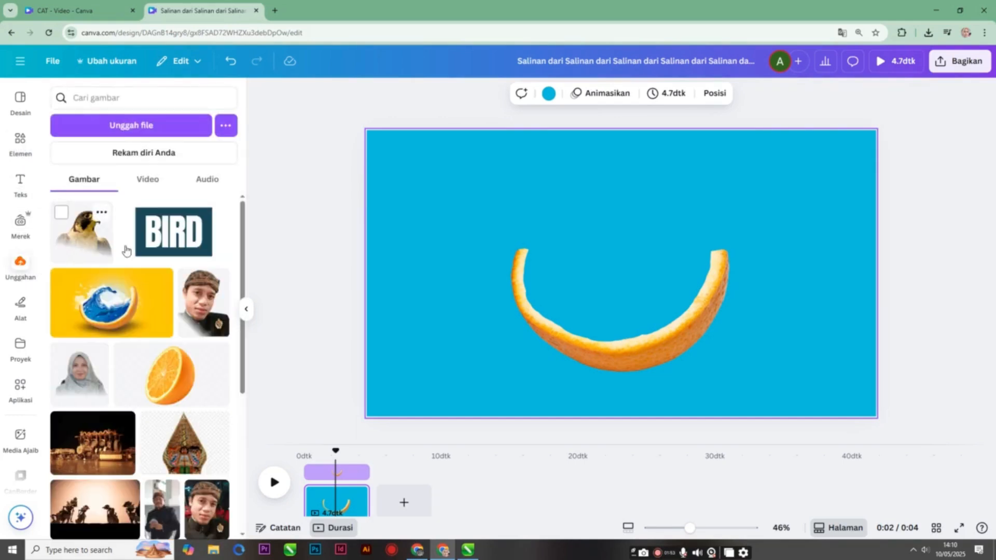
scroll(125, 251, "down", 5)
scroll(144, 277, "up", 5)
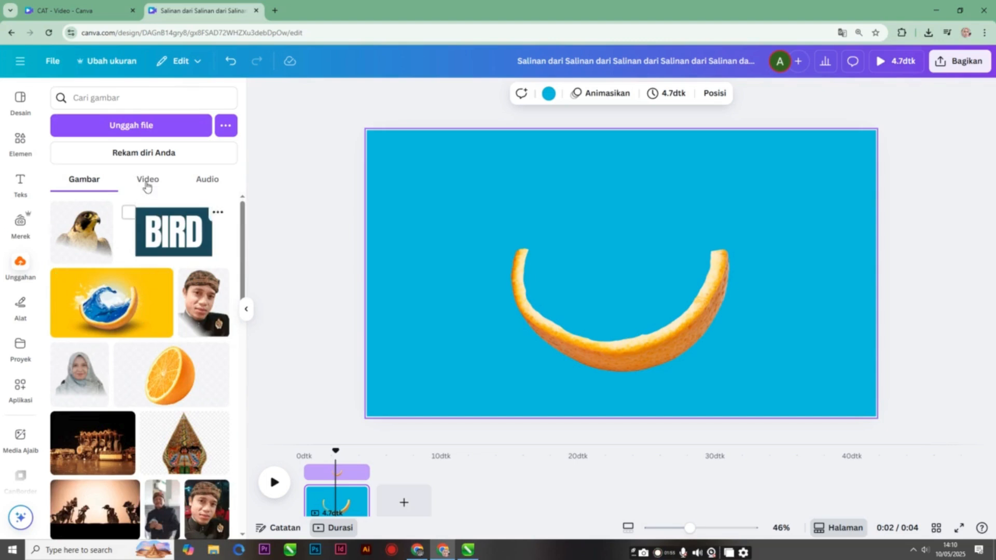
Clear the element search and add the blue water wave photo from the recently used elements to the page
left_click(19, 139)
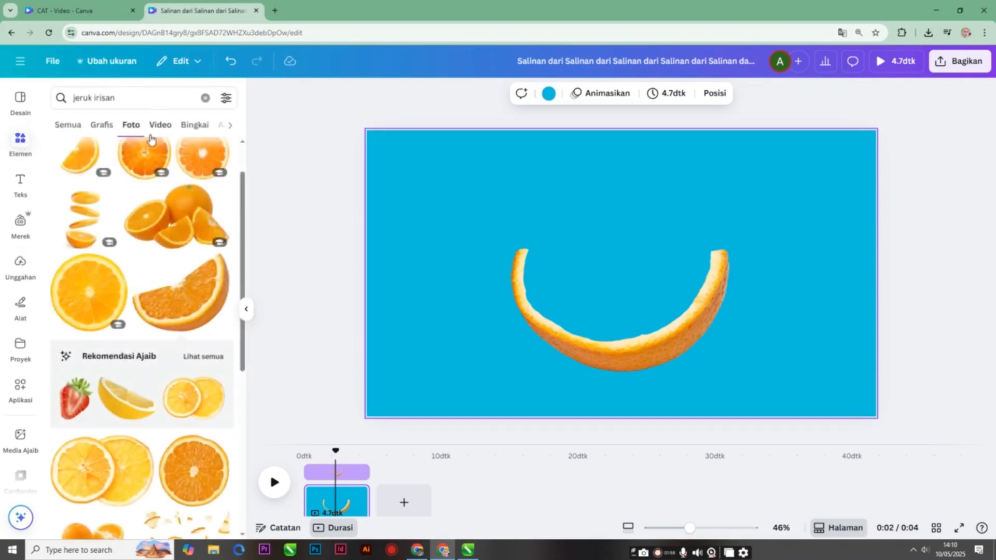
left_click(143, 100)
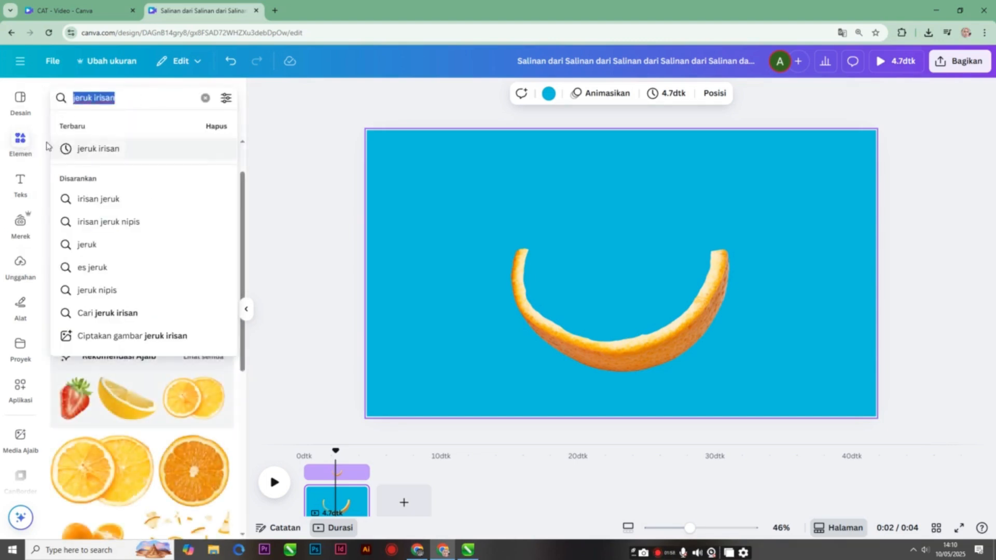
left_click(98, 148)
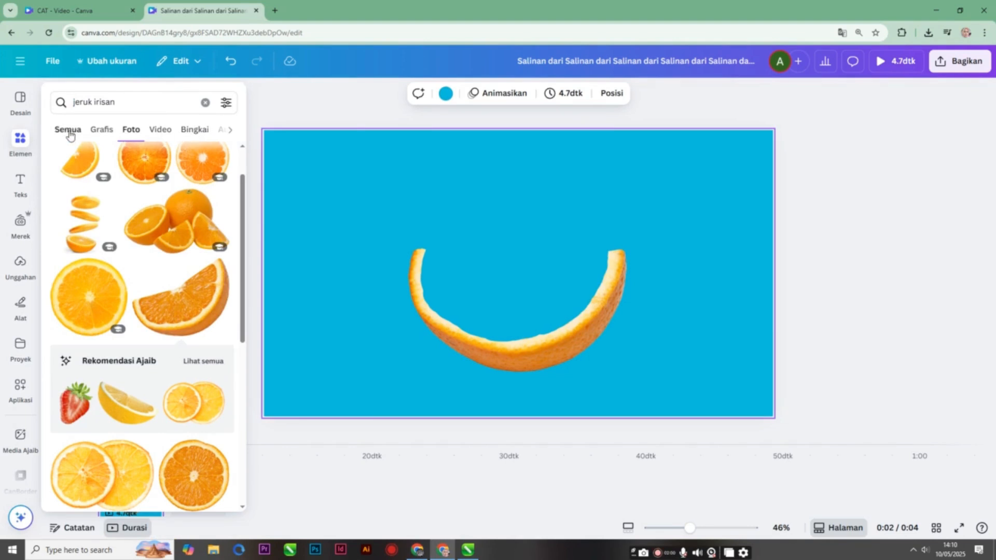
left_click(71, 135)
left_click(205, 102)
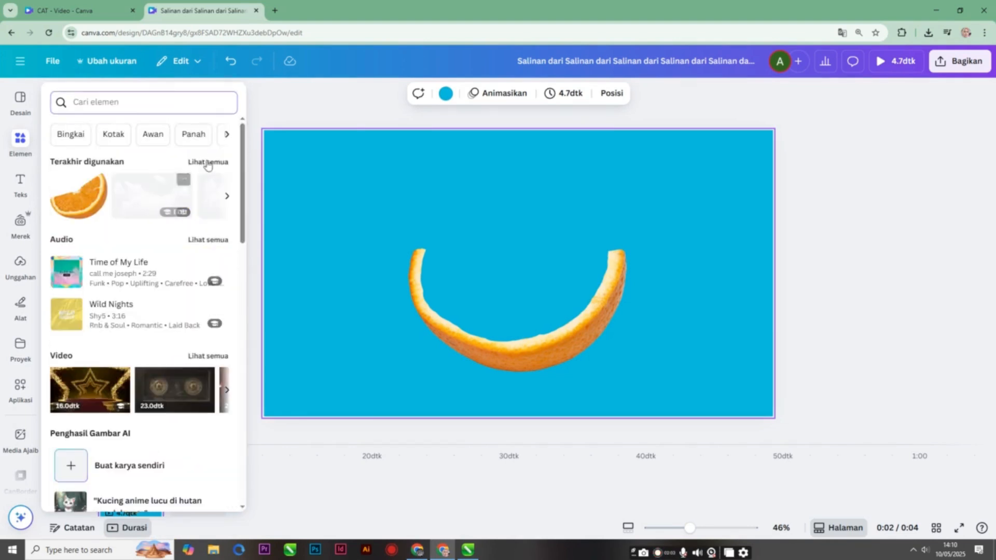
left_click(213, 167)
scroll(174, 260, "down", 3)
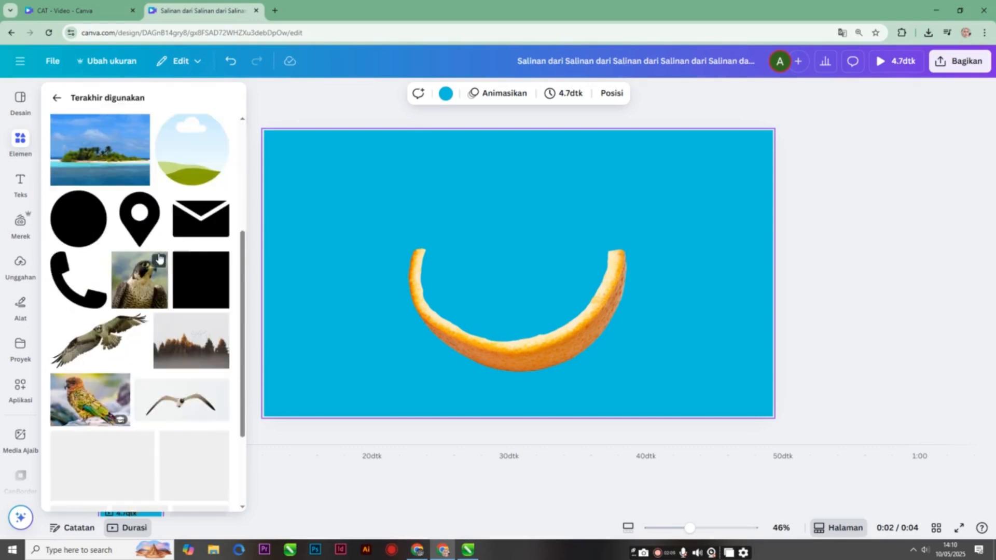
scroll(174, 259, "down", 2)
scroll(170, 264, "down", 6)
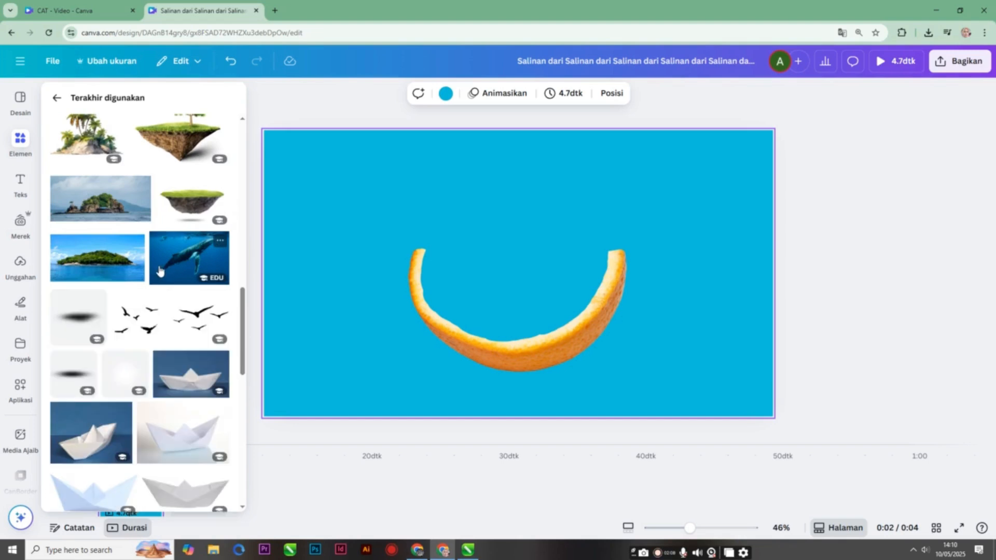
scroll(161, 270, "down", 2)
scroll(159, 269, "down", 2)
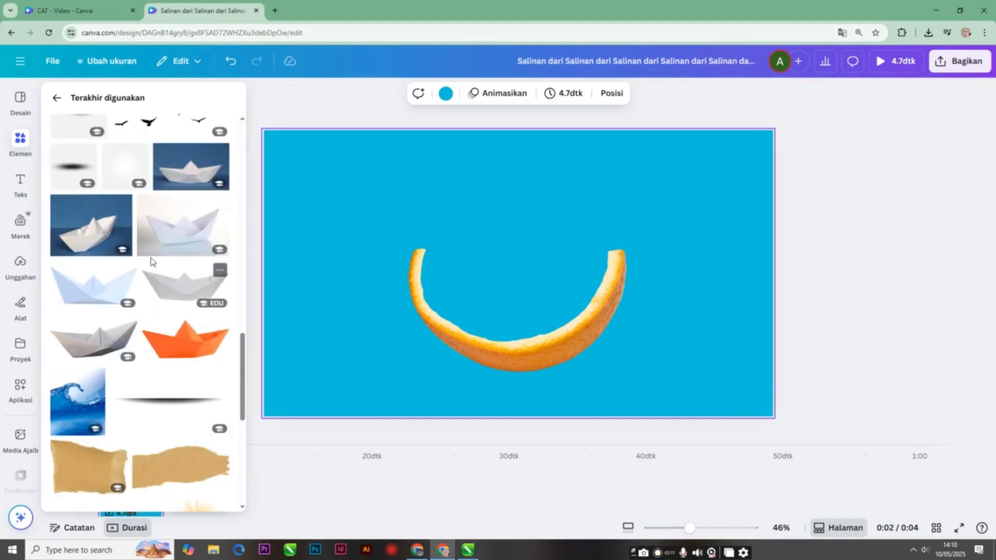
scroll(137, 253, "down", 3)
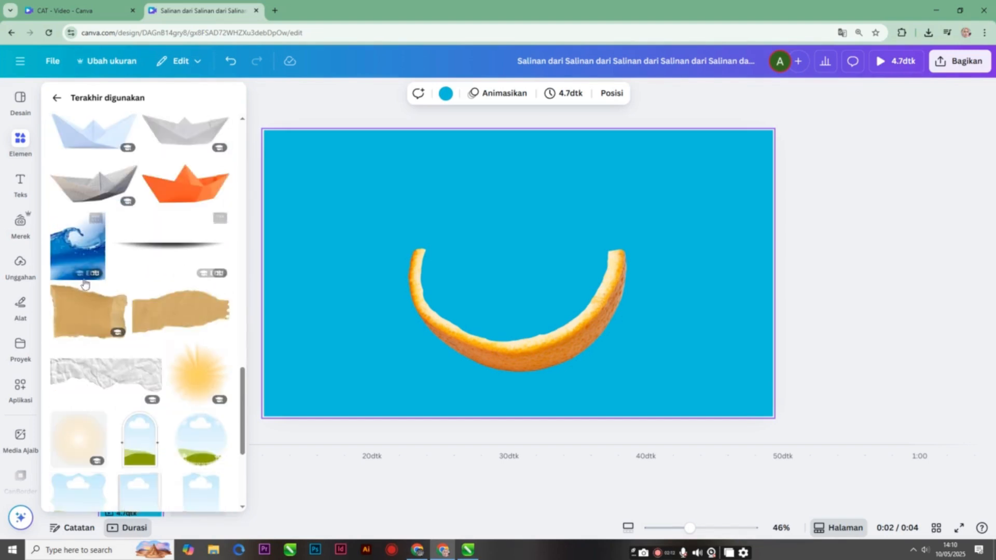
left_click(74, 262)
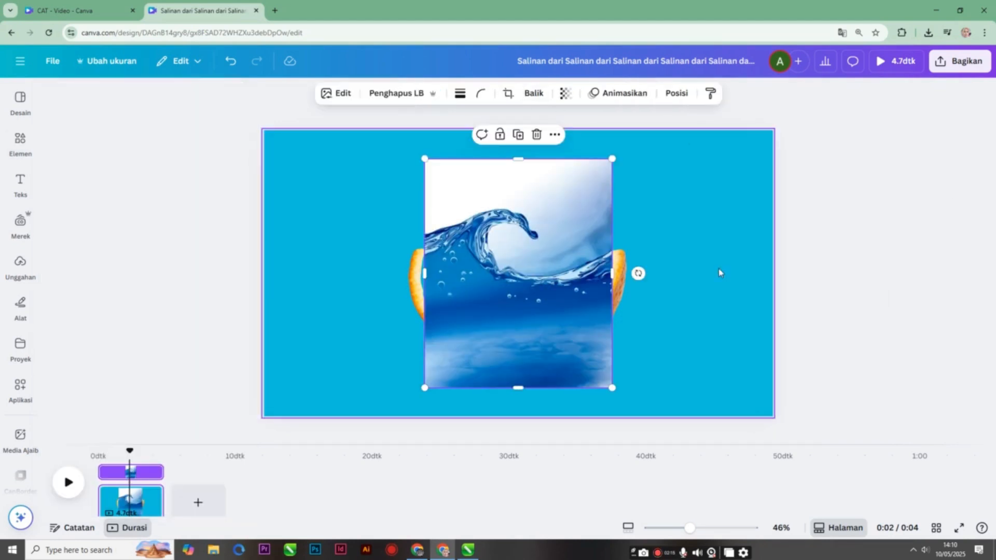
Enlarge the wave photo slightly, centre it on the page and remove its background
left_click_drag(612, 158, 642, 127)
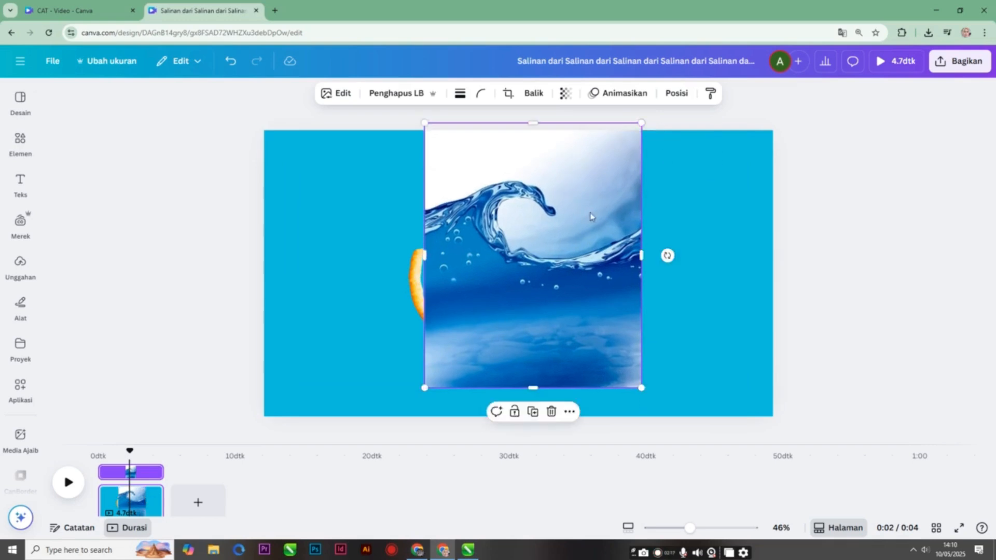
left_click_drag(590, 215, 567, 232)
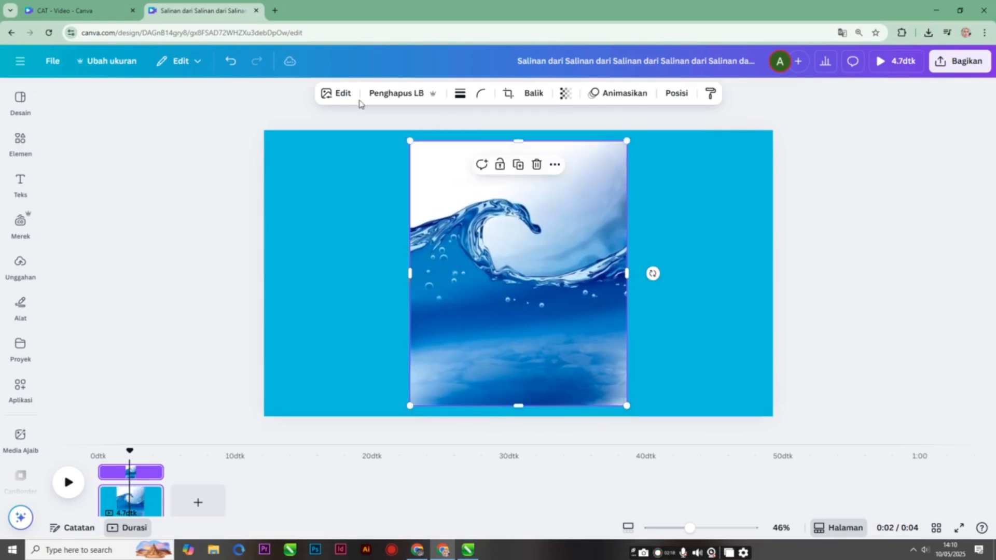
left_click(403, 94)
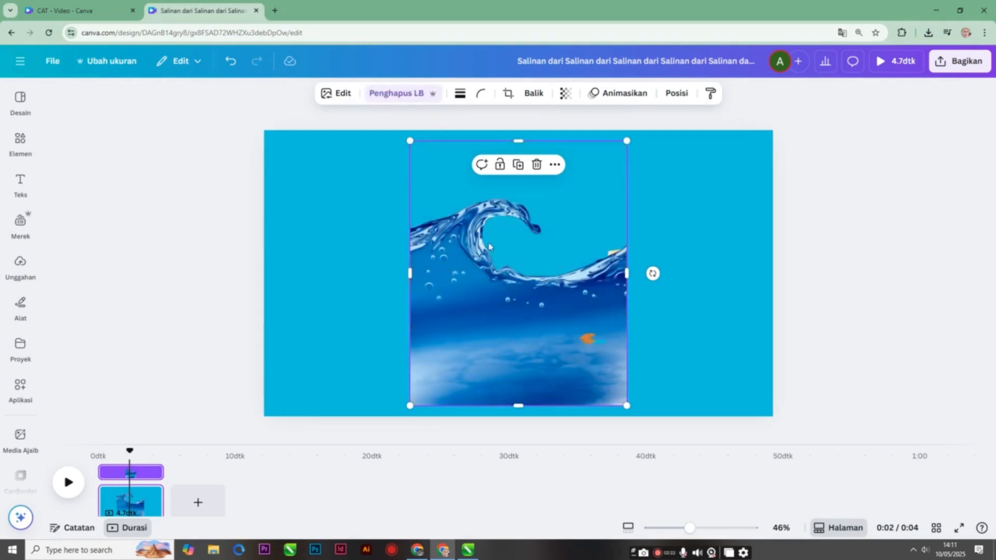
Add an enlarged circular frame over the orange peel and fill it with the wave image
left_click_drag(489, 246, 372, 259)
left_click(21, 140)
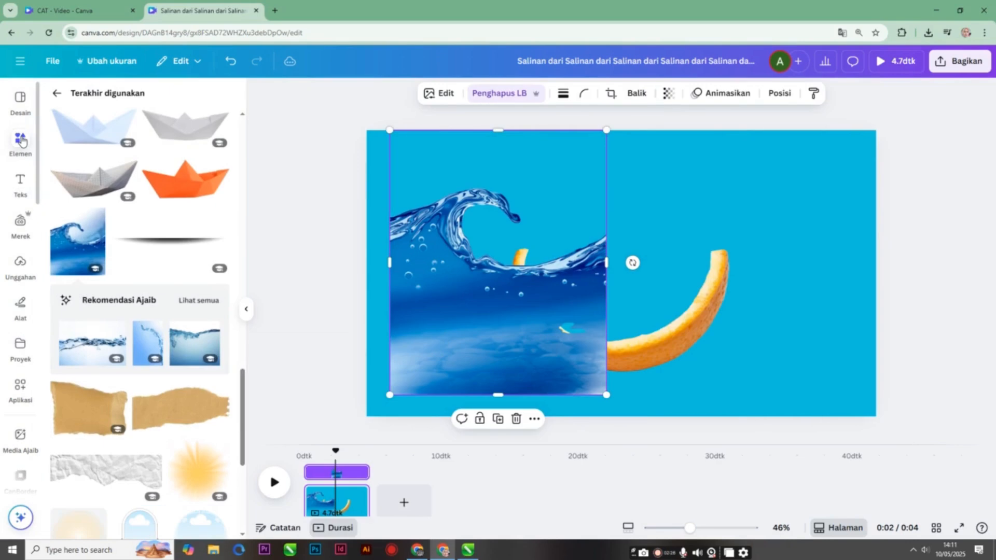
left_click(55, 97)
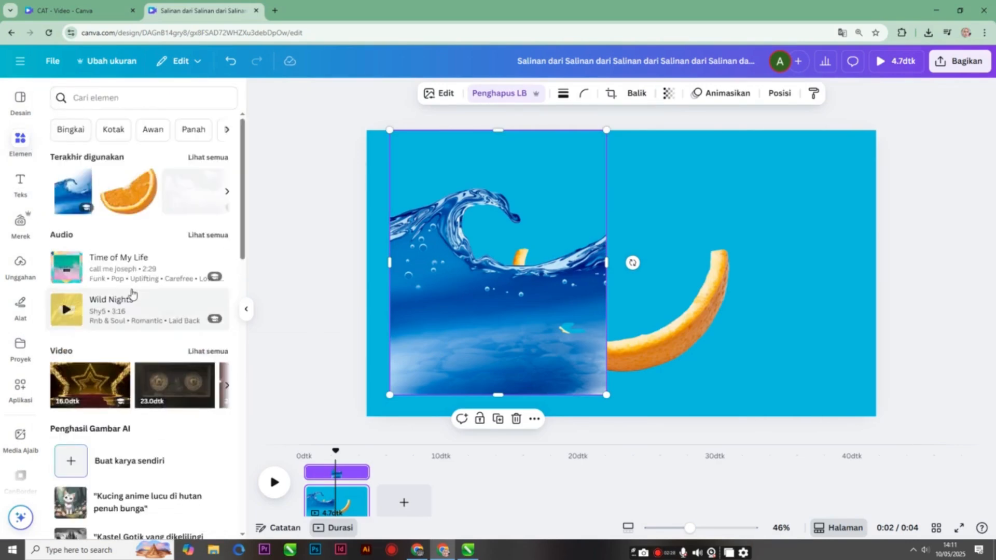
scroll(130, 293, "down", 5)
scroll(135, 294, "down", 3)
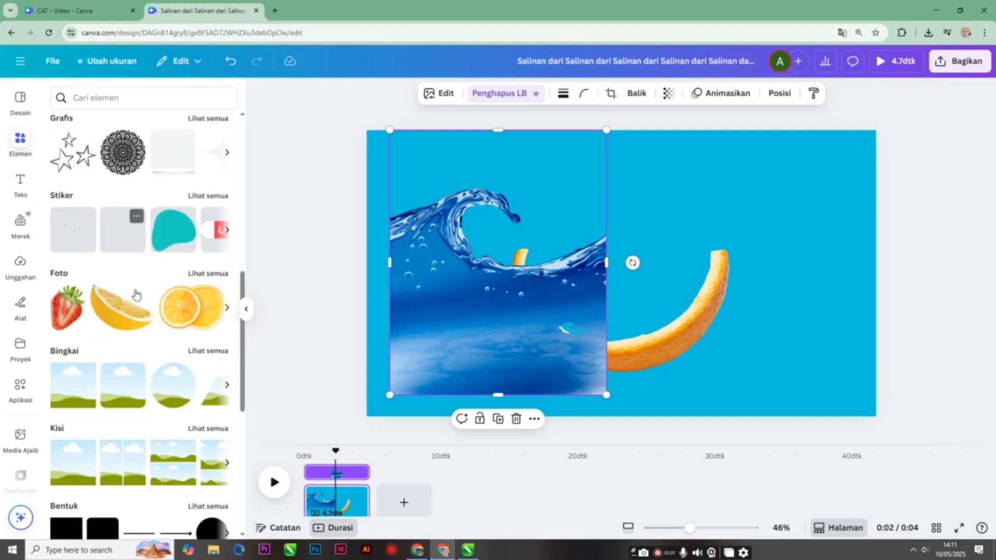
left_click(173, 390)
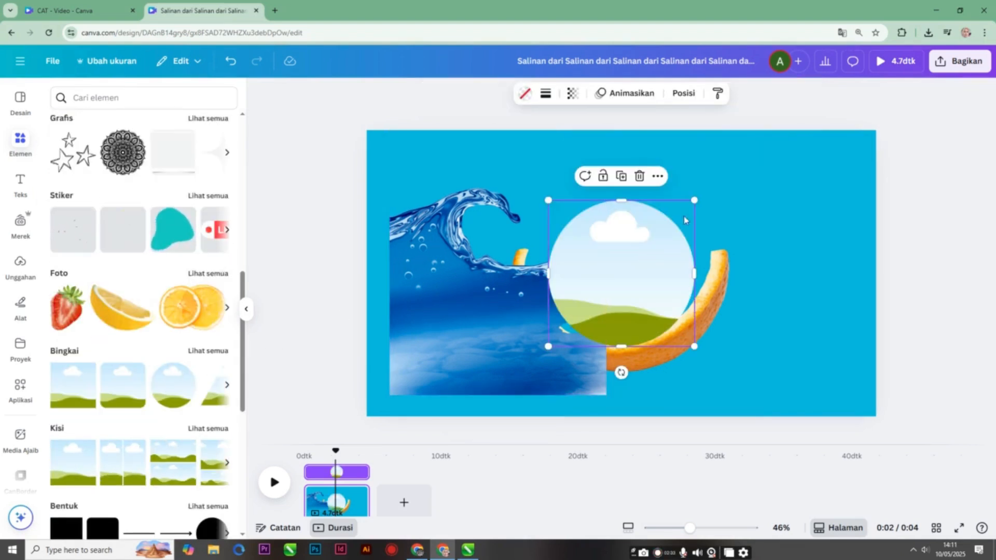
left_click_drag(696, 202, 729, 163)
left_click_drag(678, 256, 642, 284)
left_click_drag(704, 183, 717, 170)
left_click_drag(446, 311, 614, 284)
left_click(621, 290)
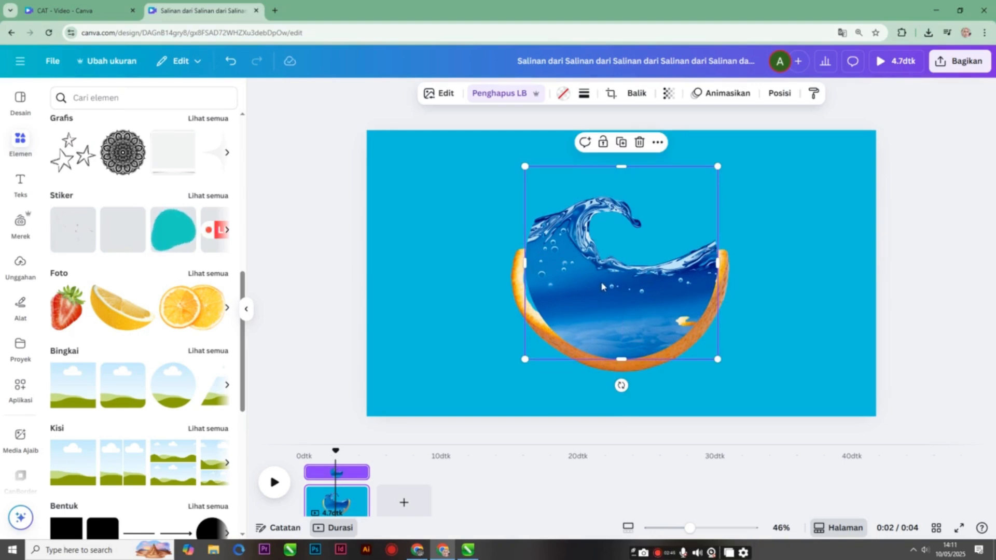
double_click(602, 285)
left_click_drag(525, 285, 525, 306)
left_click_drag(722, 167, 747, 131)
left_click_drag(630, 291, 683, 313)
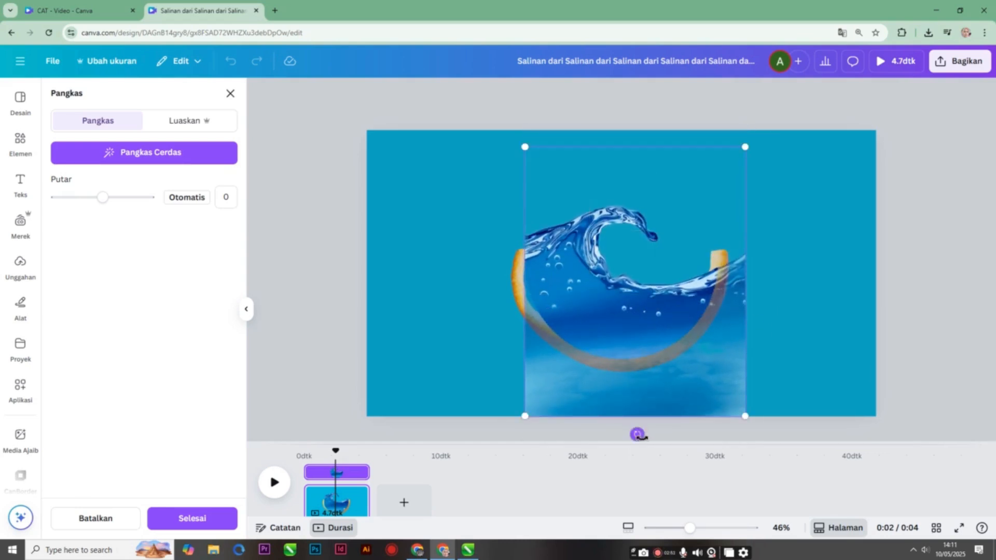
left_click_drag(637, 435, 678, 427)
left_click_drag(693, 357, 701, 387)
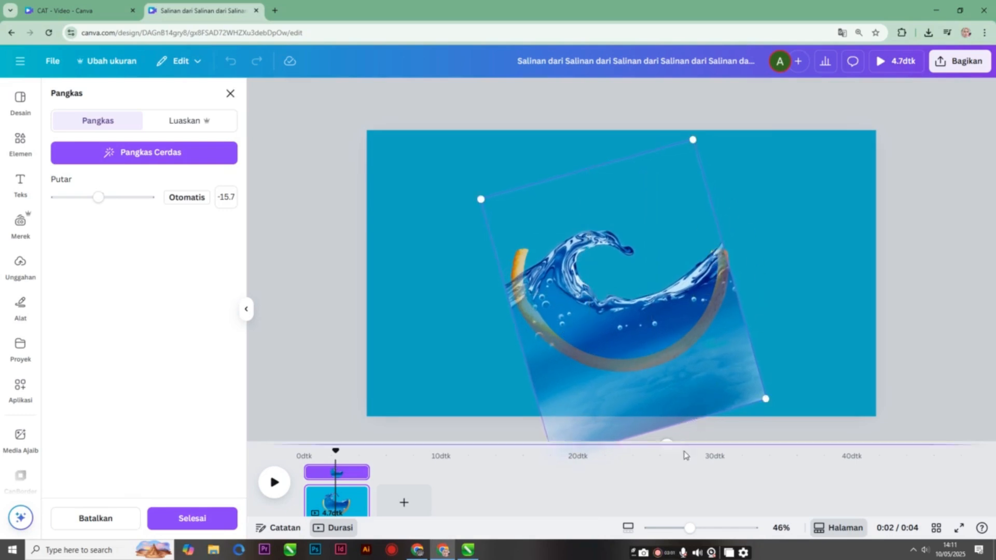
left_click(692, 489)
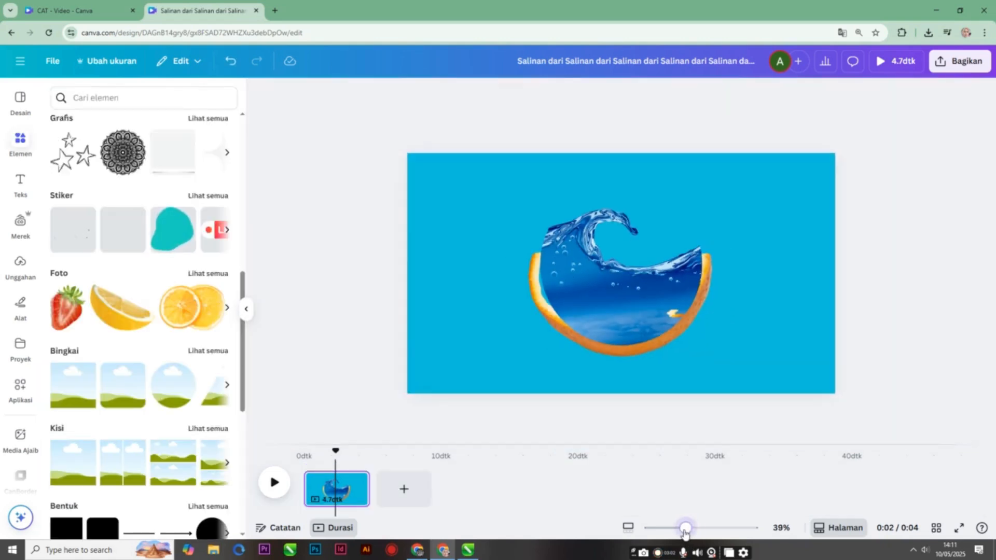
Rotate the wave to -8.4 inside its circular frame with its waterline lowered into the peel, and slightly enlarge the frame
left_click(631, 293)
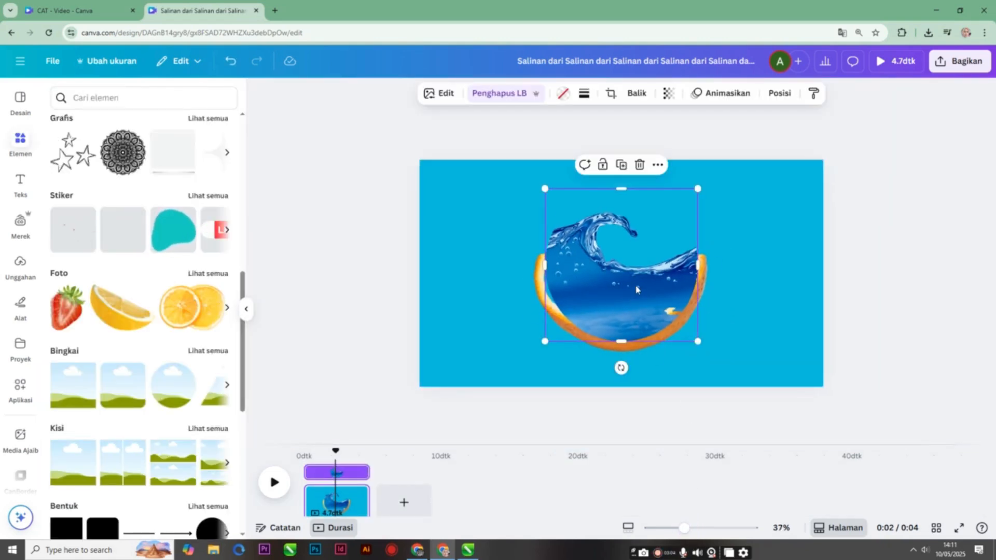
double_click(639, 289)
left_click_drag(544, 364, 527, 390)
left_click_drag(613, 343, 681, 345)
left_click_drag(627, 419, 645, 406)
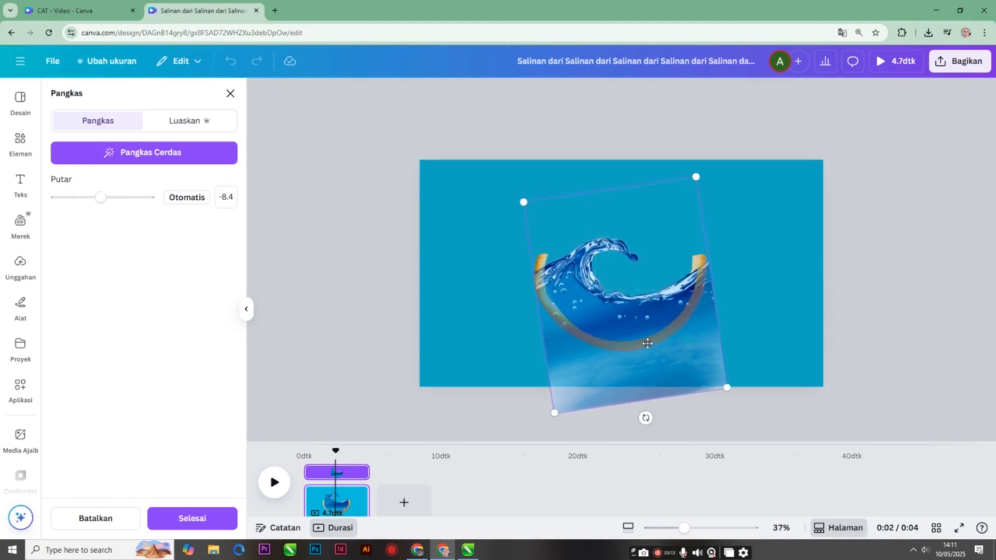
left_click(755, 271)
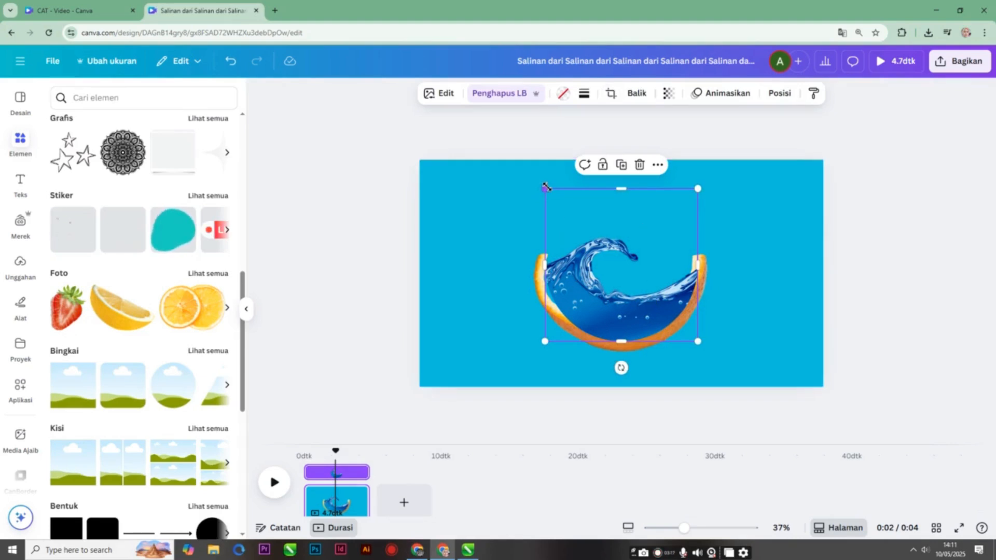
left_click_drag(544, 188, 537, 190)
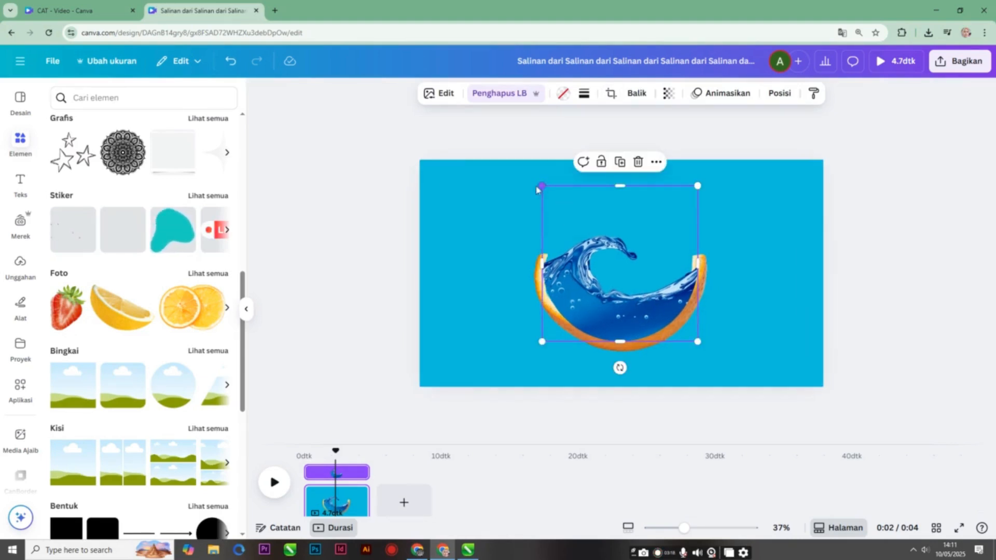
Place the orange peel layer above the wave layer and enlarge the framed wave slightly to fill the peel's inner edge
left_click(778, 94)
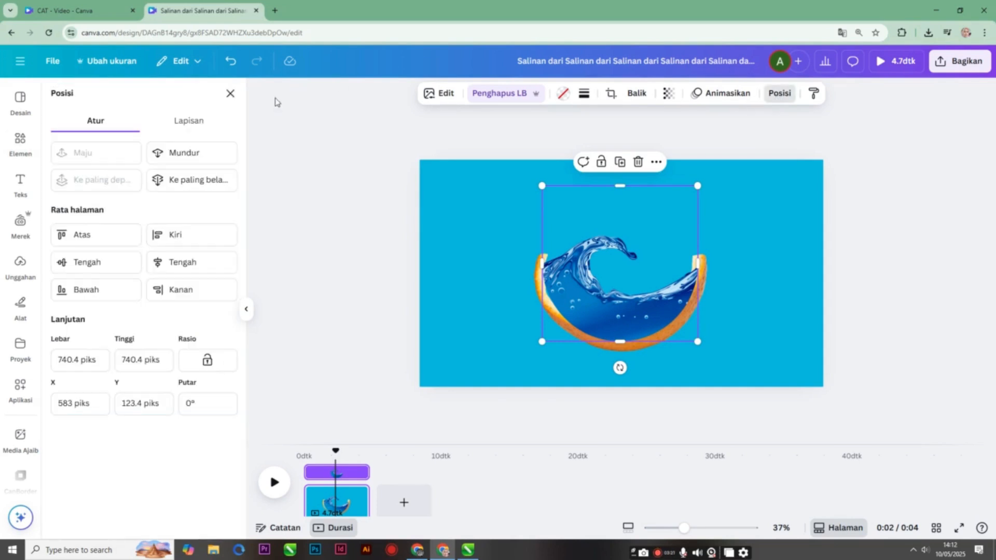
left_click_drag(174, 190, 174, 229)
left_click(749, 254)
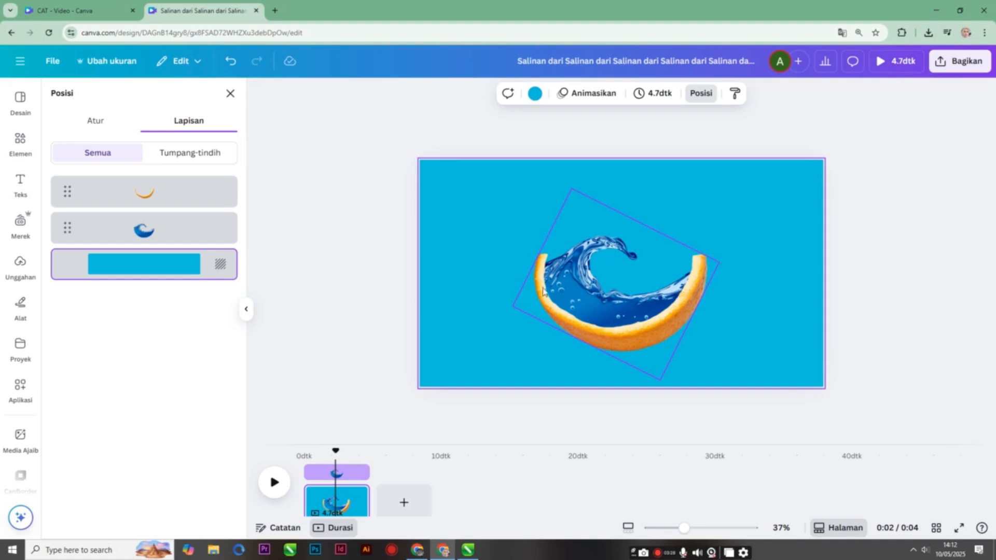
left_click(182, 236)
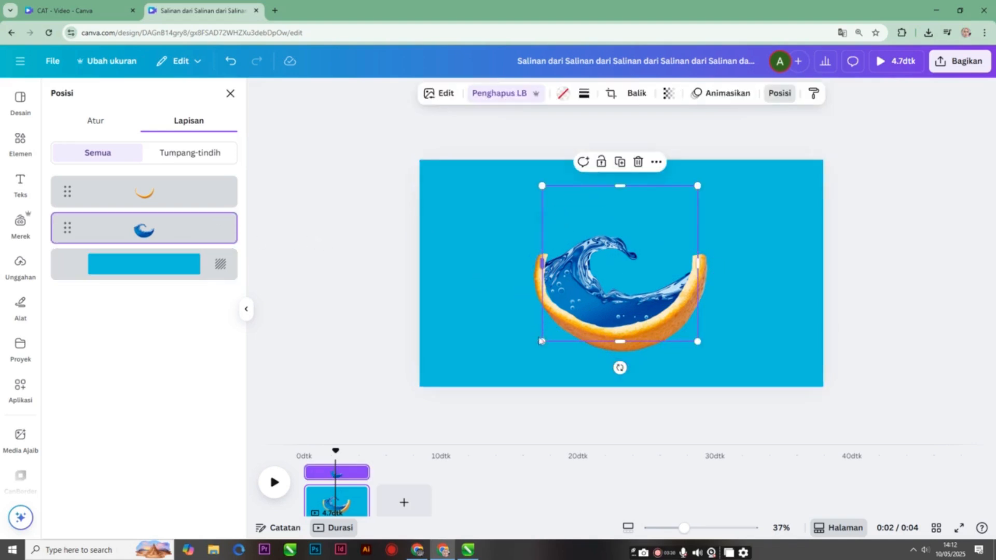
left_click_drag(544, 343, 542, 347)
left_click(770, 240)
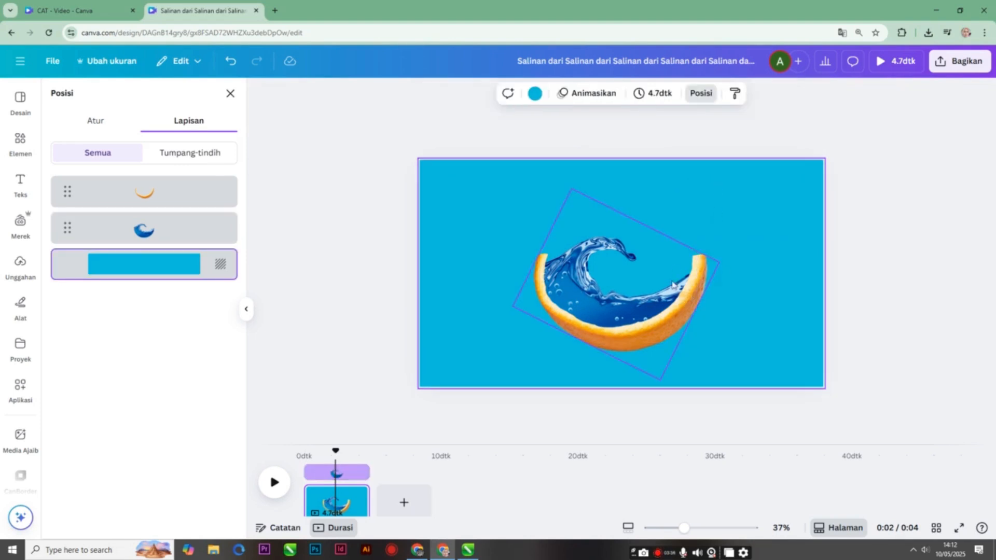
Scale up the orange peel and wave together and tilt them slightly clockwise near the page's centre
left_click_drag(491, 185, 785, 394)
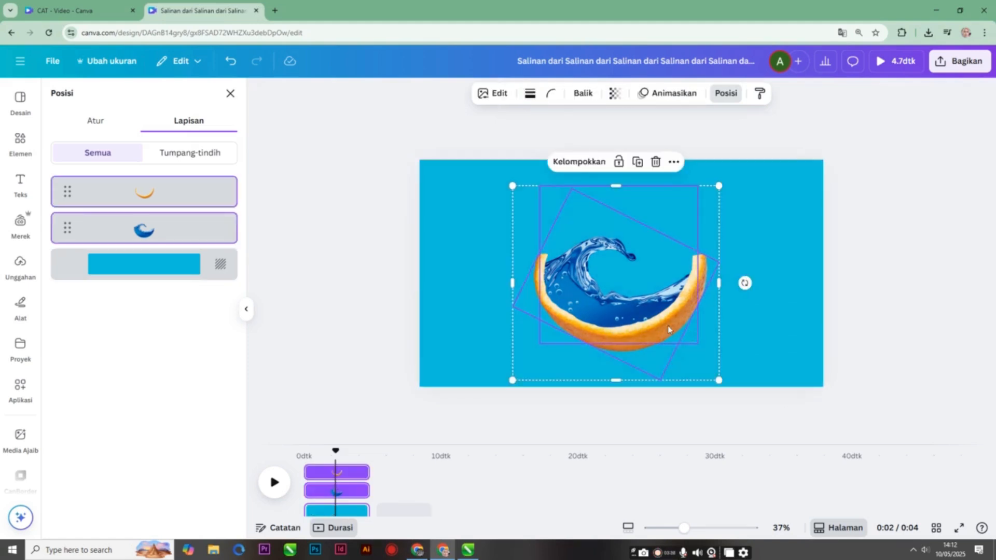
left_click_drag(668, 322, 655, 323)
left_click_drag(707, 183, 725, 165)
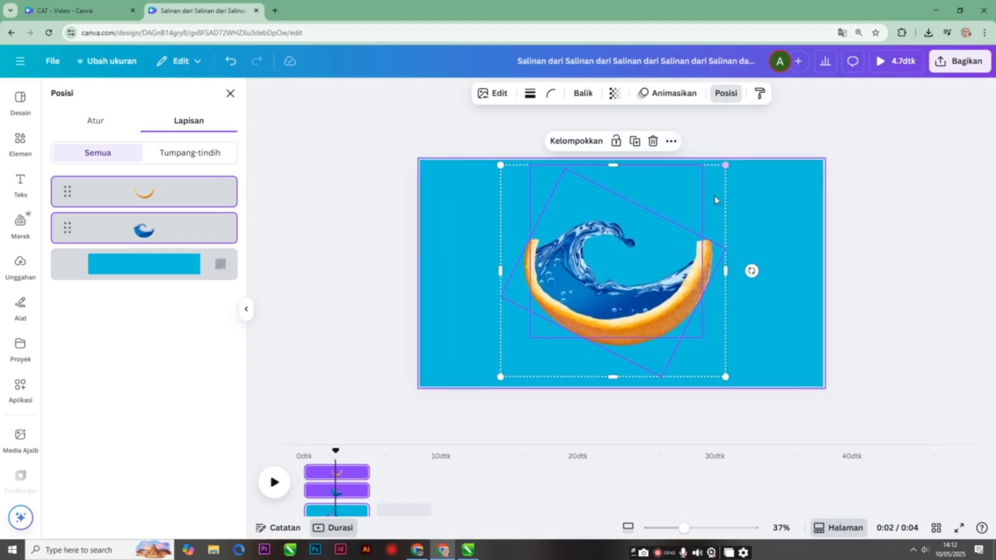
left_click_drag(751, 270, 746, 307)
left_click_drag(680, 300, 676, 301)
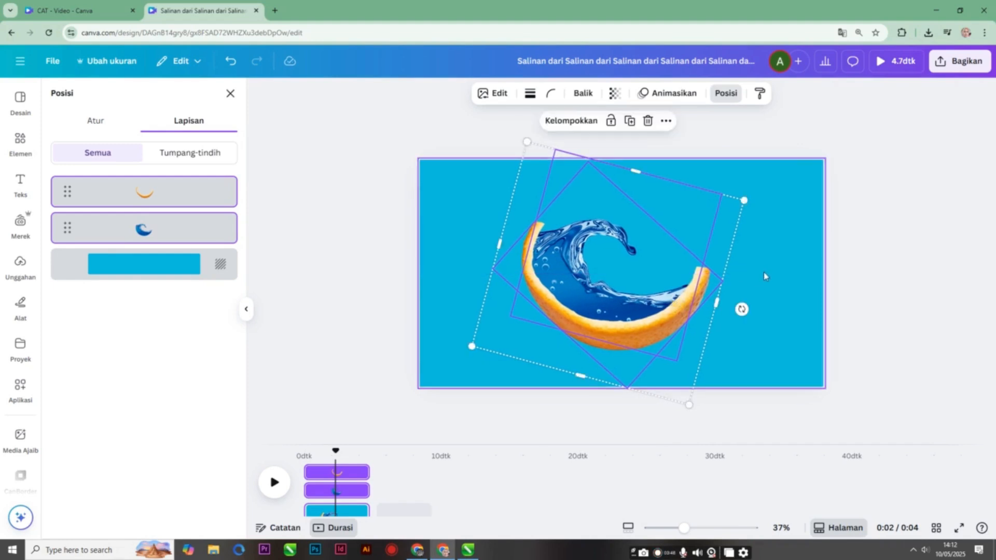
left_click(767, 273)
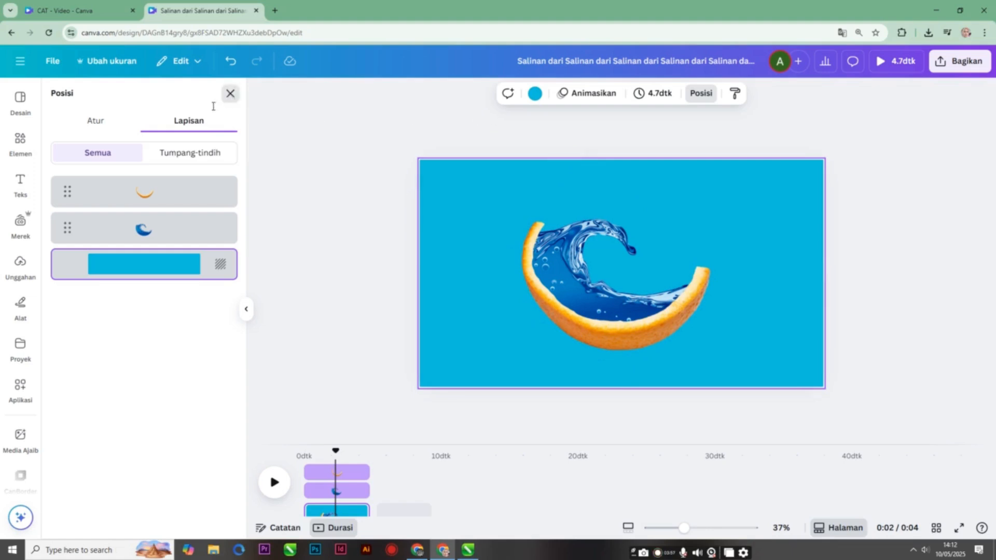
left_click(230, 93)
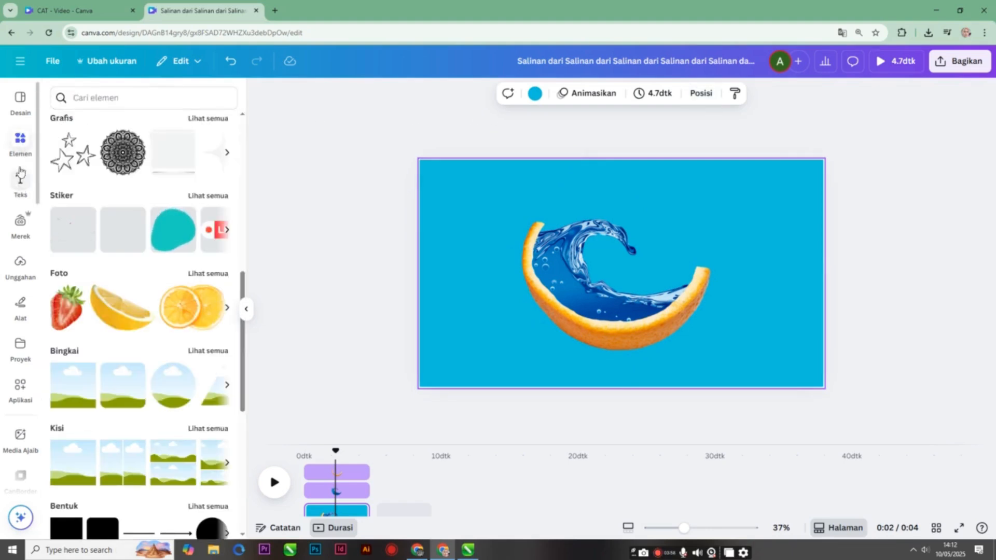
left_click(20, 144)
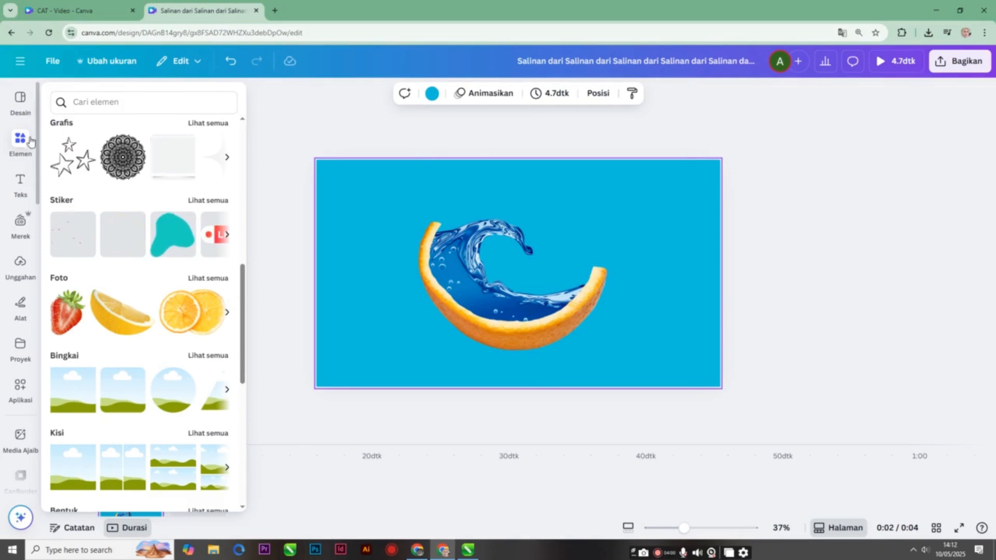
left_click(20, 145)
left_click(206, 119)
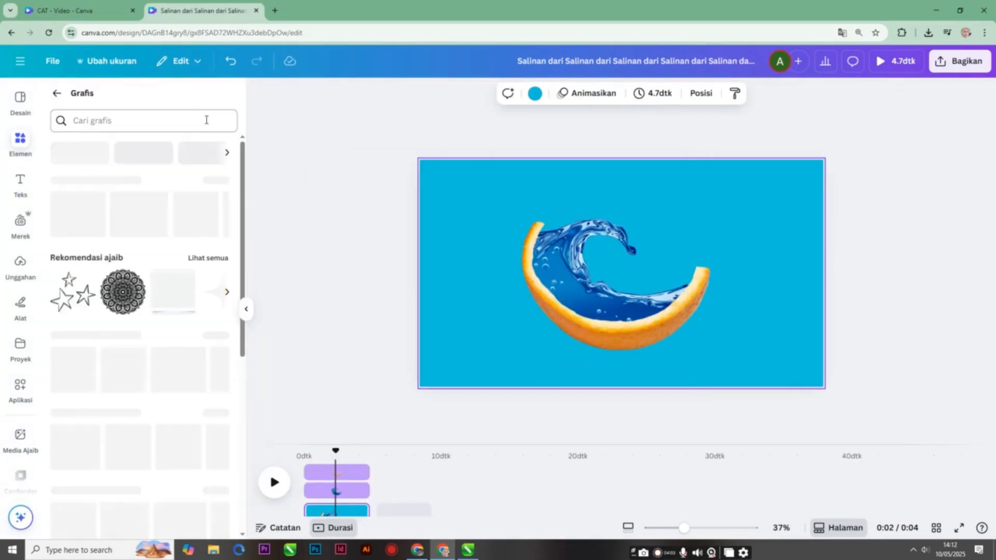
left_click(28, 142)
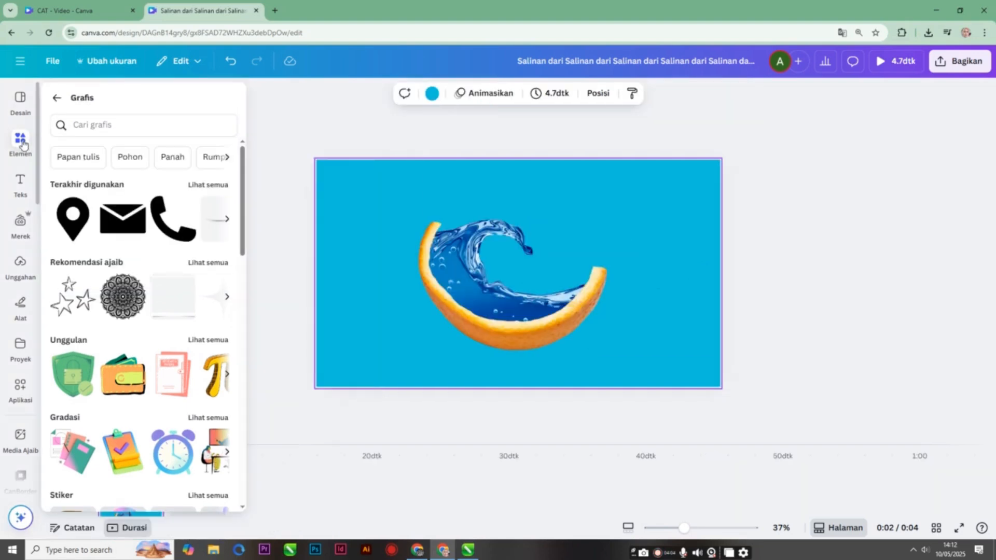
left_click(56, 97)
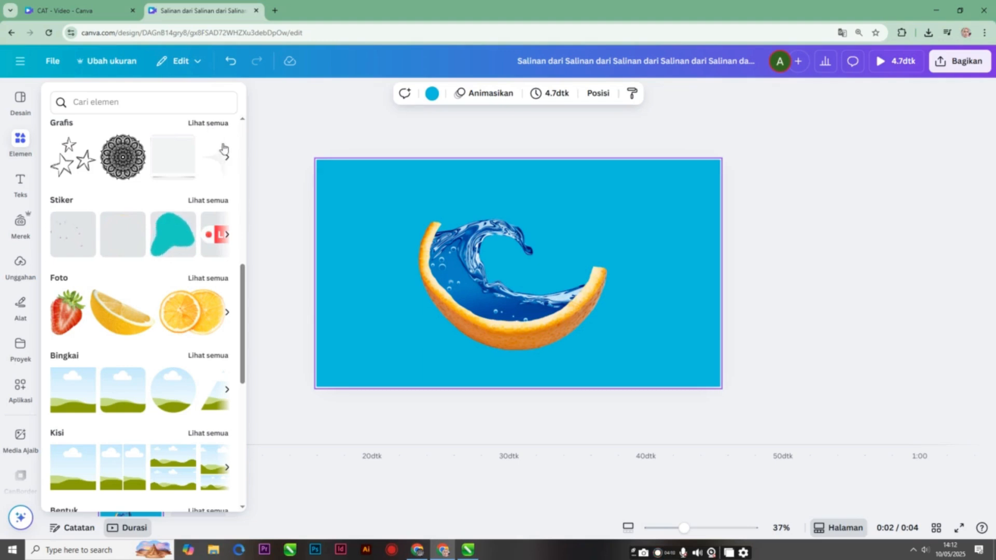
left_click(212, 128)
scroll(166, 241, "down", 2)
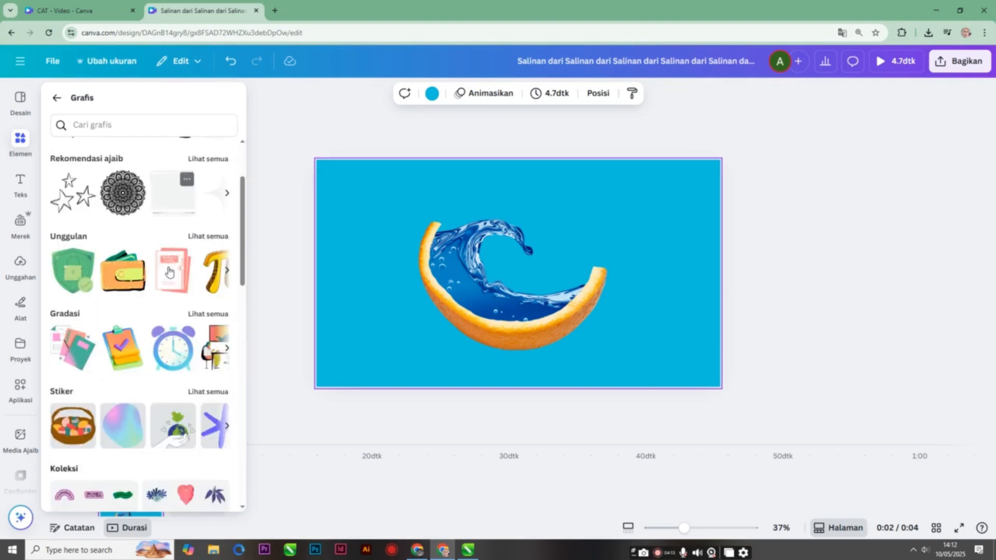
scroll(166, 241, "up", 2)
left_click(58, 99)
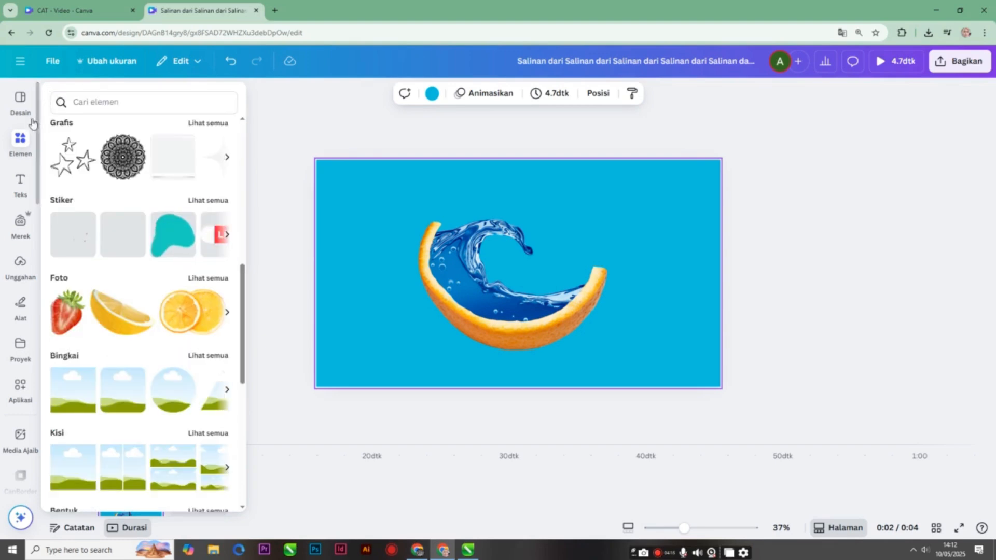
Add the photo of the white paper boat on a blue background from the recently used elements
left_click(20, 141)
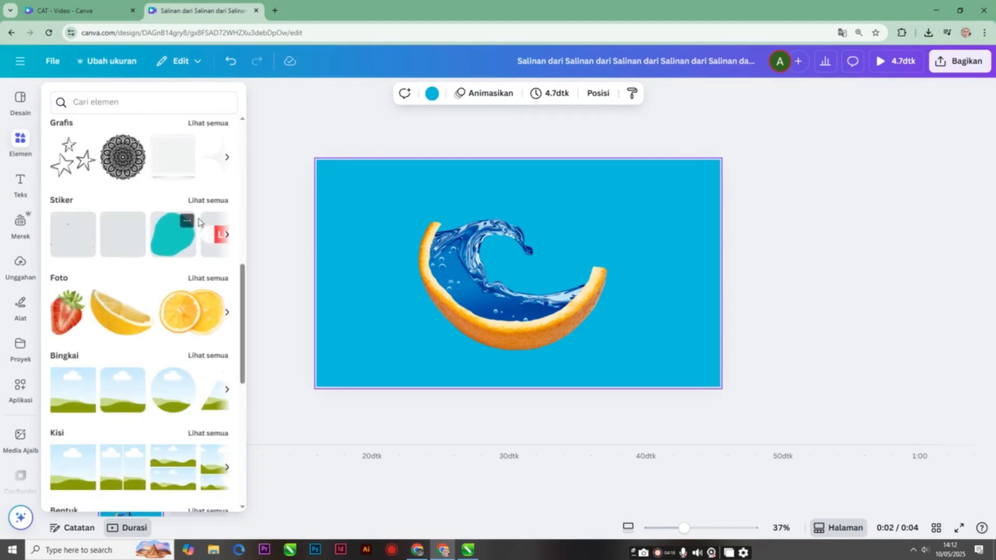
scroll(208, 218, "down", 4)
scroll(194, 203, "up", 8)
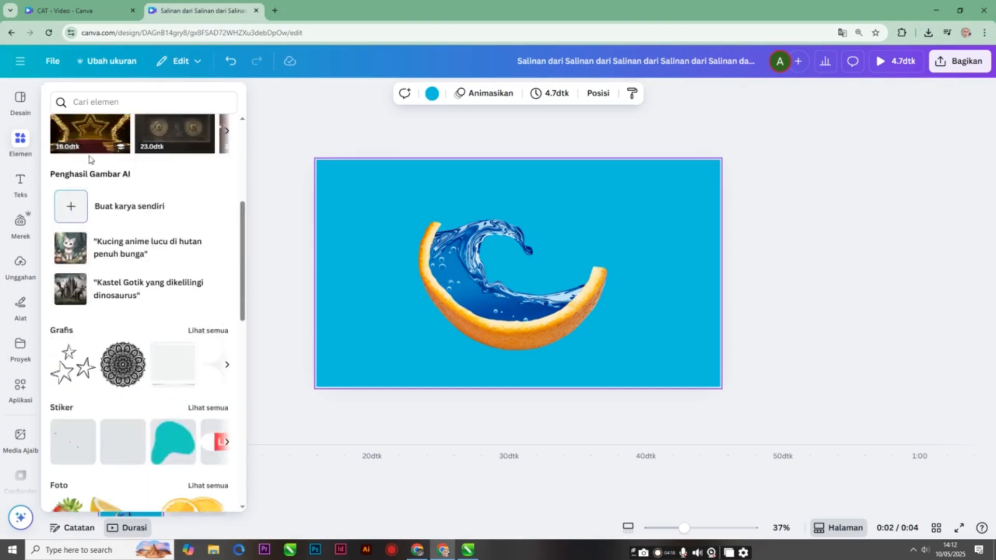
scroll(138, 216, "up", 5)
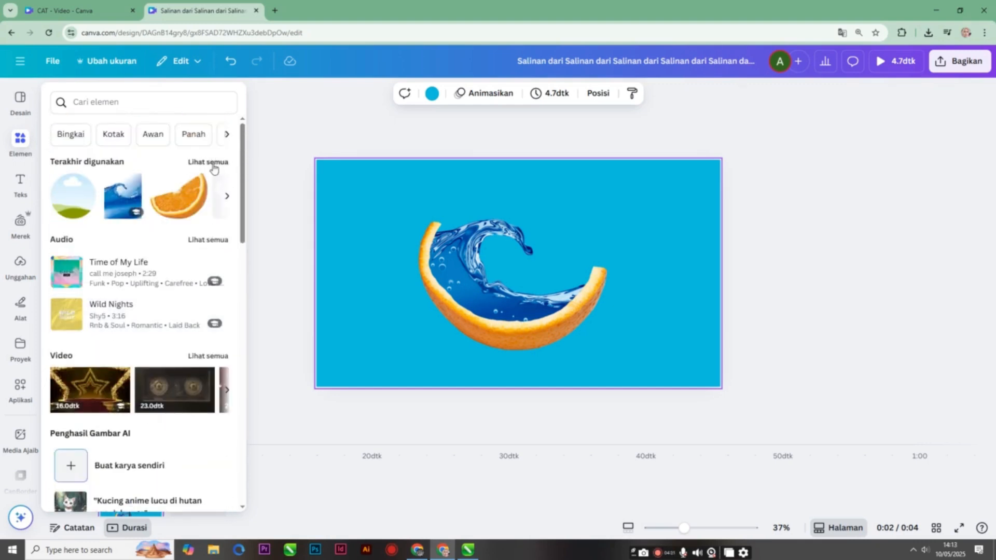
left_click(212, 162)
scroll(197, 353, "down", 4)
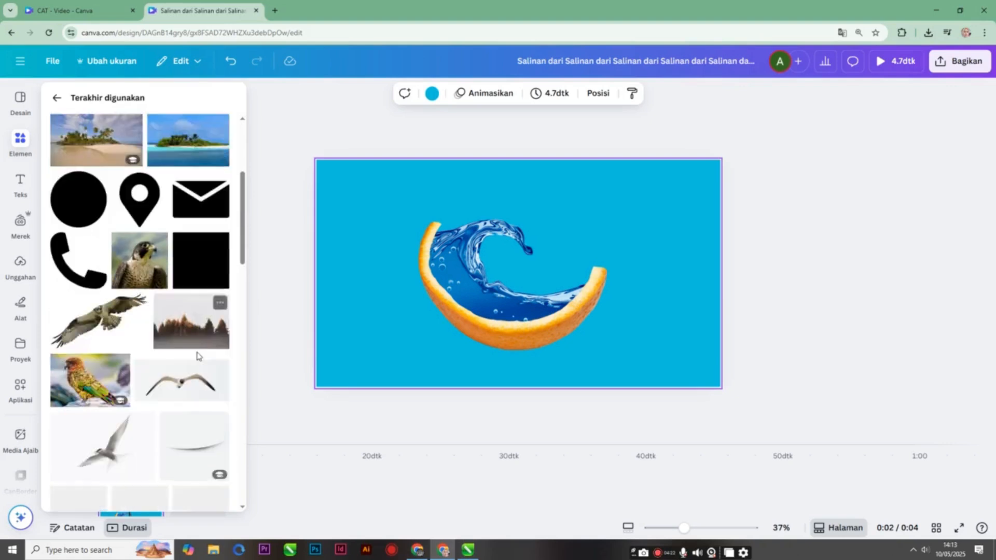
scroll(198, 356, "down", 10)
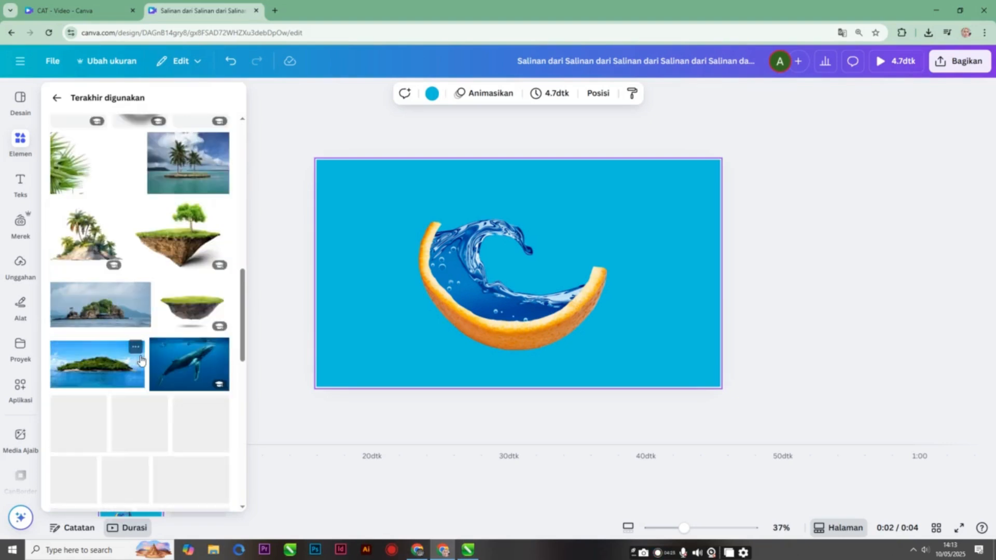
scroll(141, 357, "down", 8)
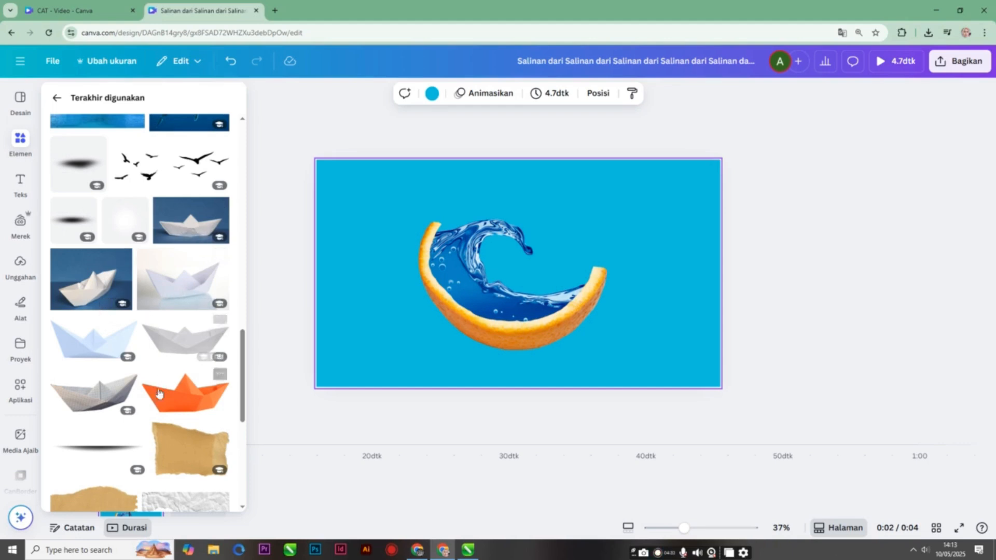
left_click(198, 231)
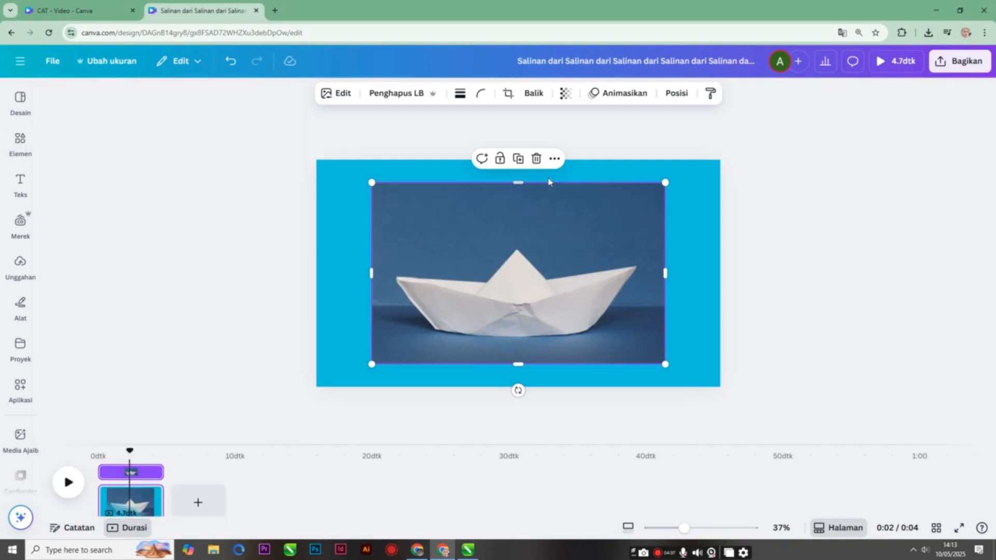
Remove the boat photo's background and fit the shrunken boat, tilted slightly clockwise, onto the waterline inside the orange peel
left_click(396, 93)
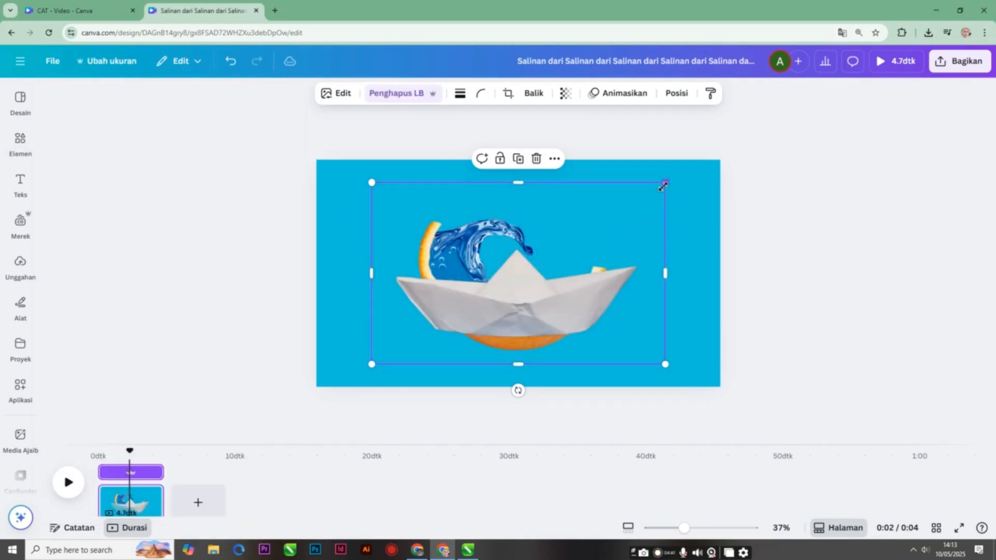
left_click_drag(663, 186, 524, 332)
left_click_drag(551, 293, 548, 292)
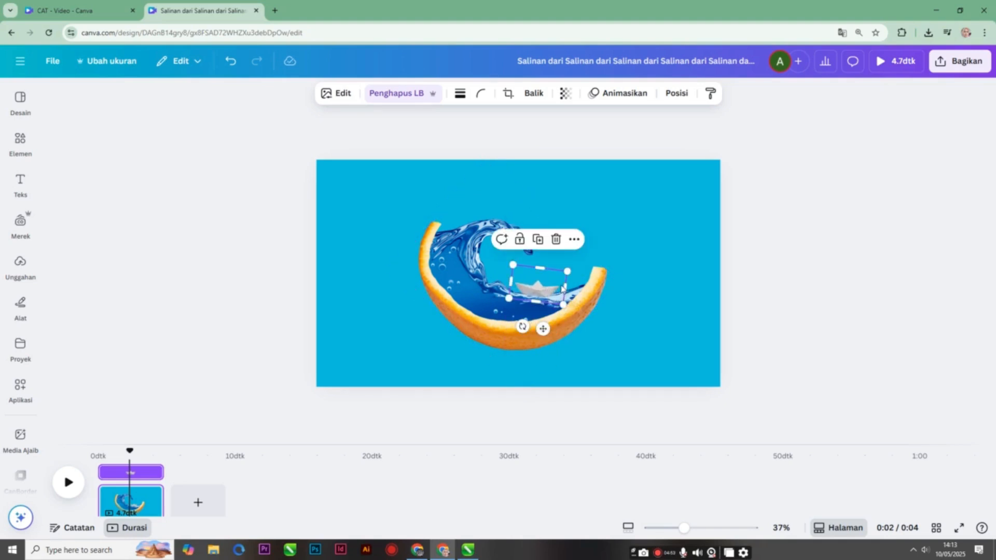
Try the Luna, Capri and Kutub filters on the paper boat and apply Aria at full intensity
left_click(344, 95)
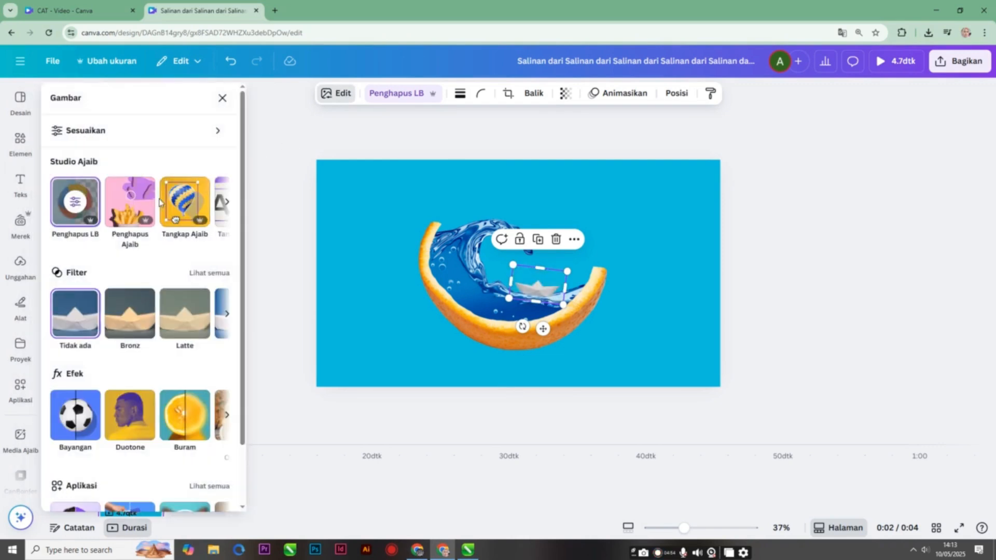
left_click(193, 273)
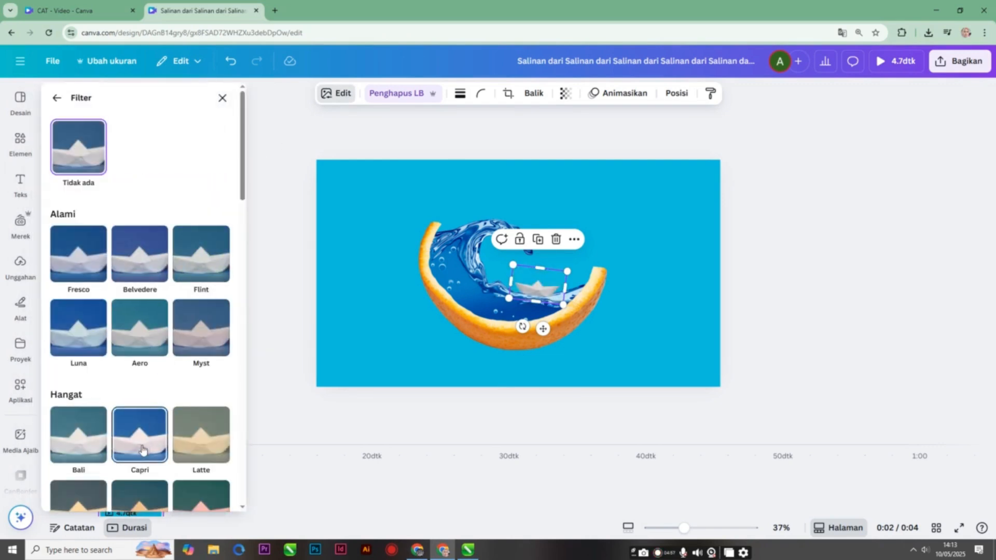
left_click(77, 329)
scroll(124, 338, "down", 4)
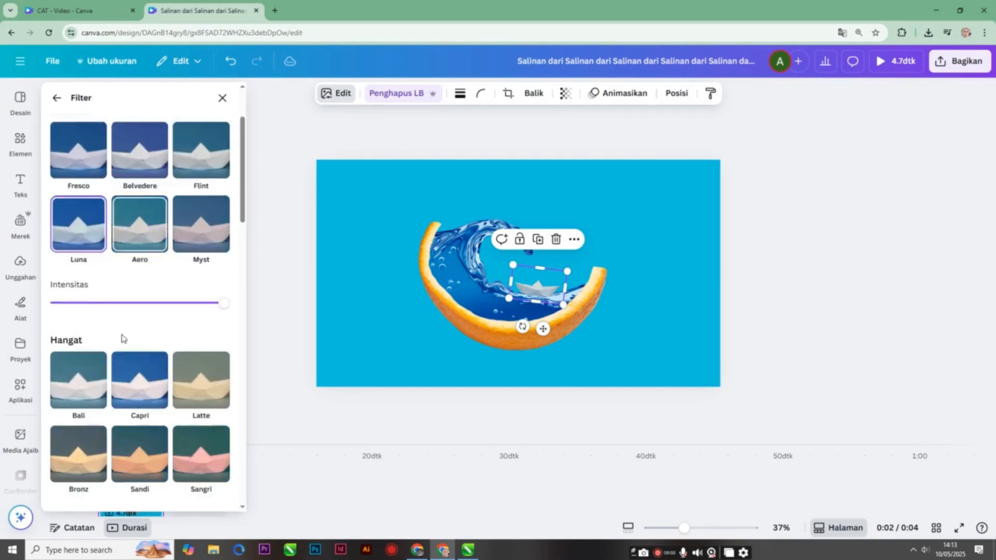
left_click(145, 305)
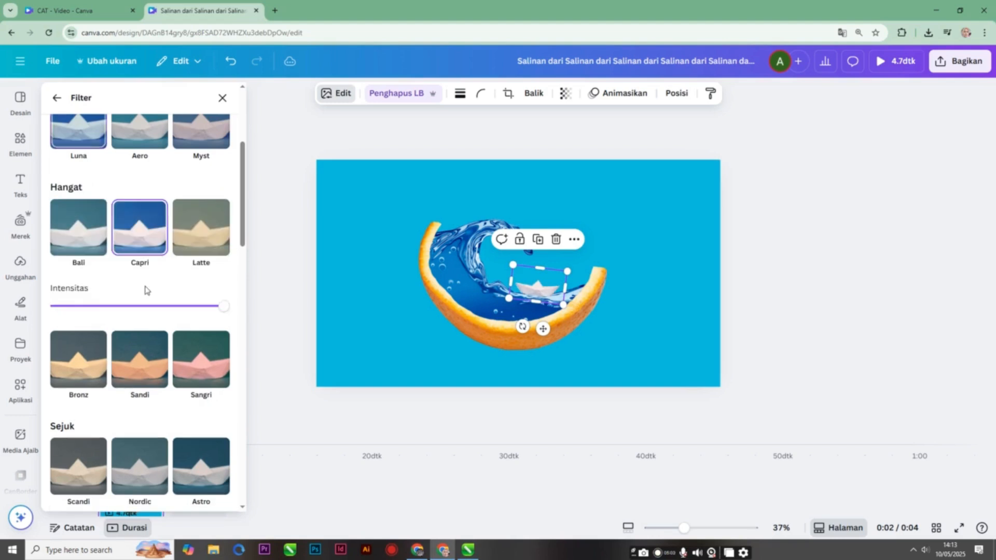
scroll(146, 293, "down", 3)
left_click(137, 371)
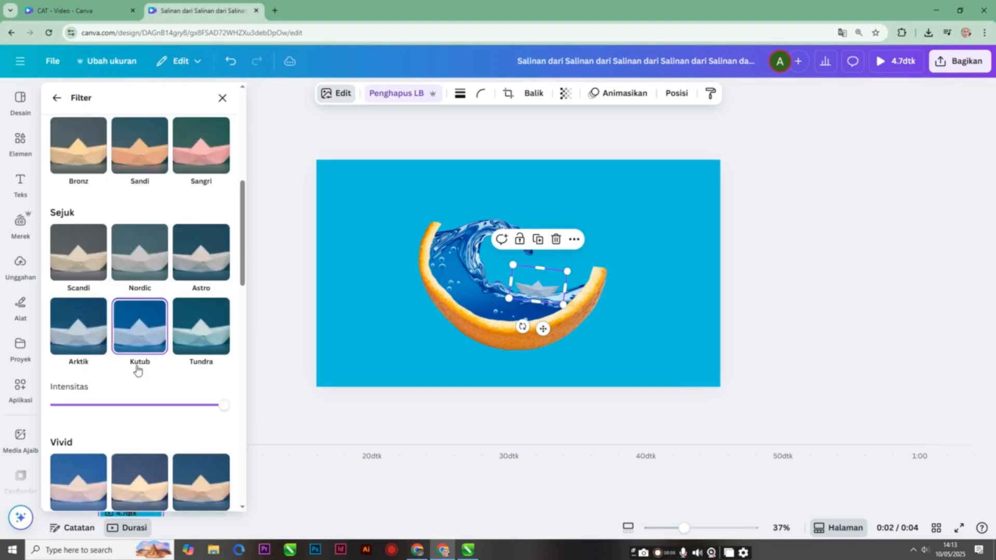
scroll(192, 327, "down", 2)
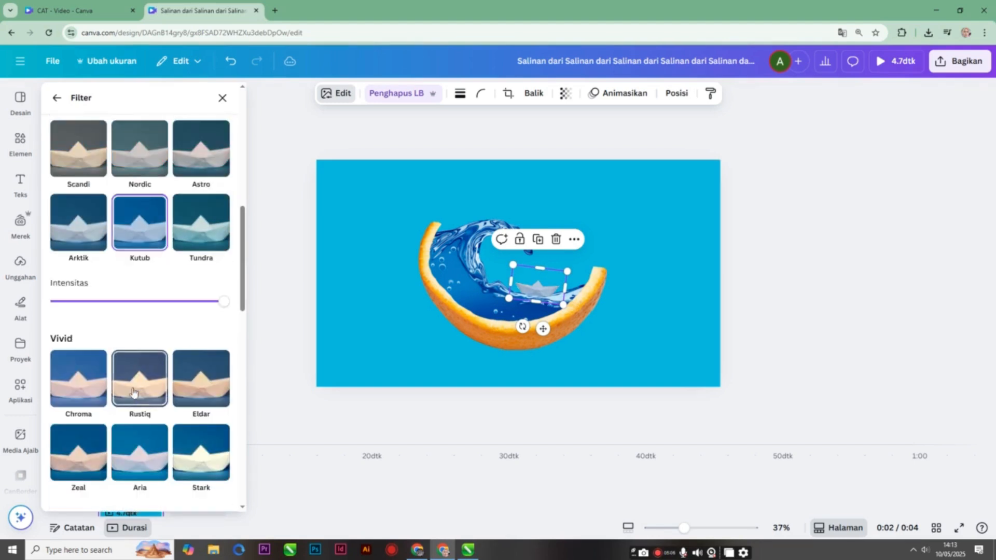
left_click(128, 452)
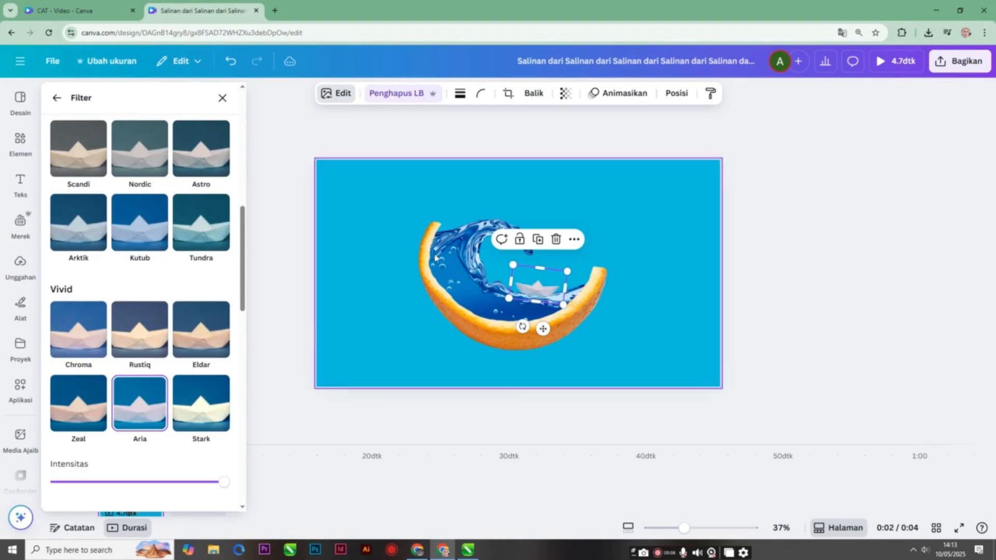
scroll(196, 239, "down", 3)
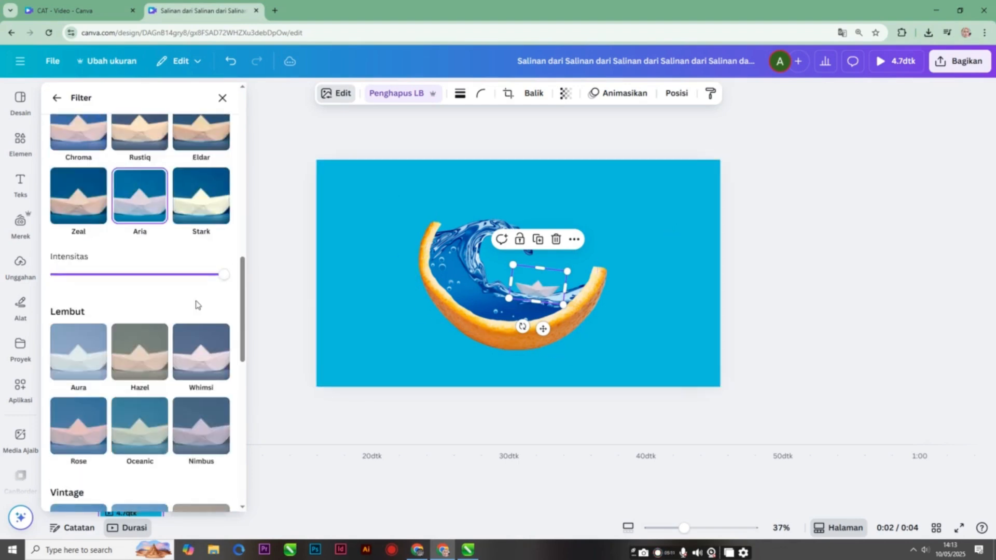
scroll(195, 303, "up", 10)
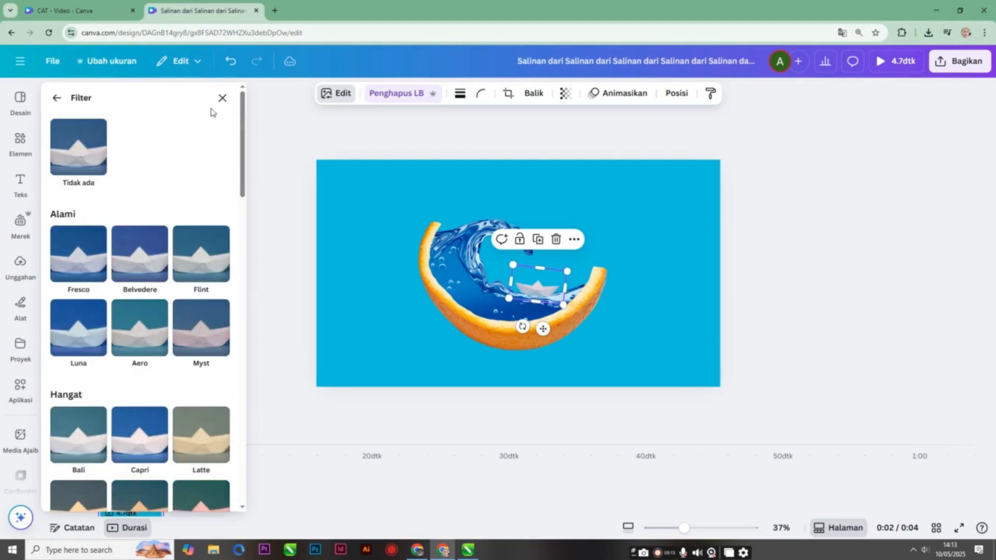
left_click(222, 98)
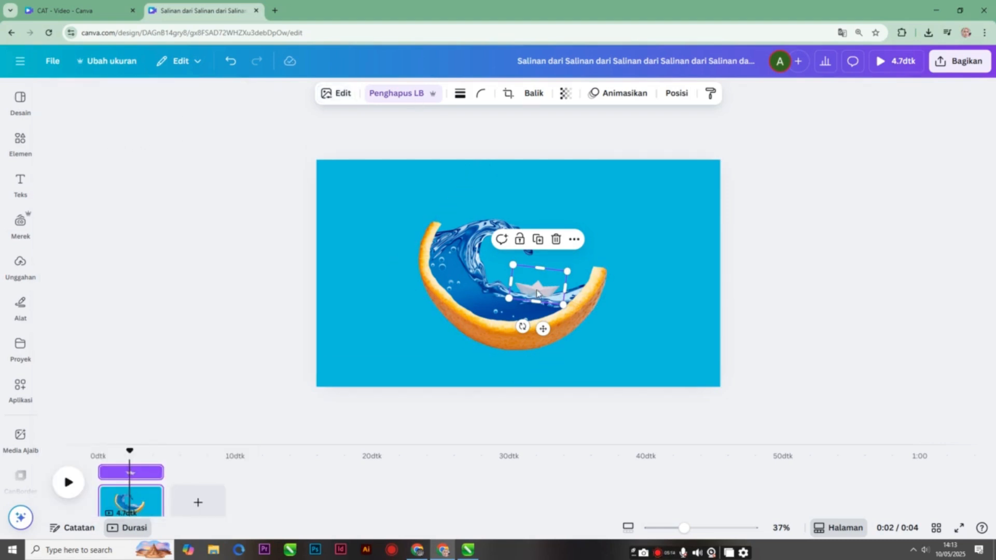
Set the paper boat's temperature (Suhu) to -27, brightness (Kecerahan) to 22 and contrast (Kontras) to 4
left_click(650, 282)
left_click(551, 290)
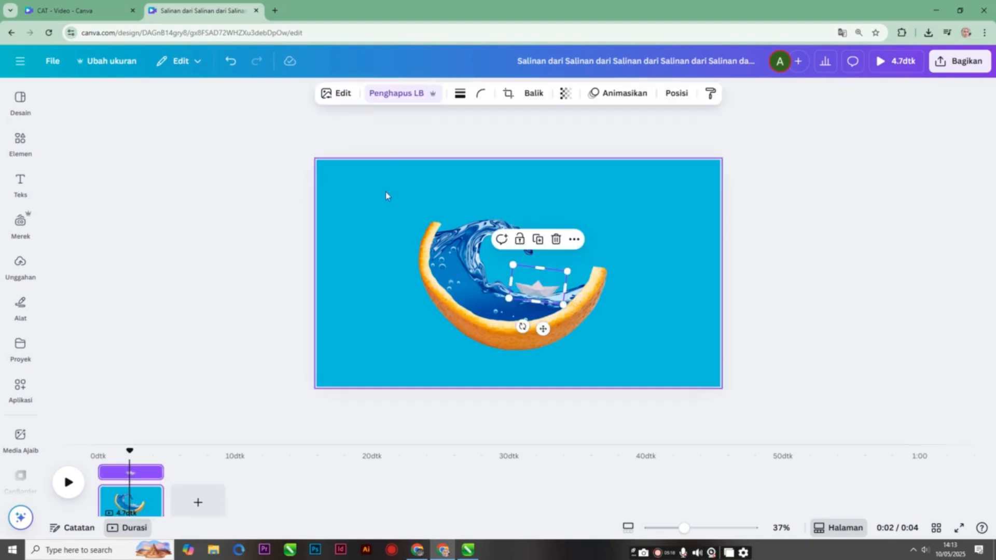
left_click(336, 94)
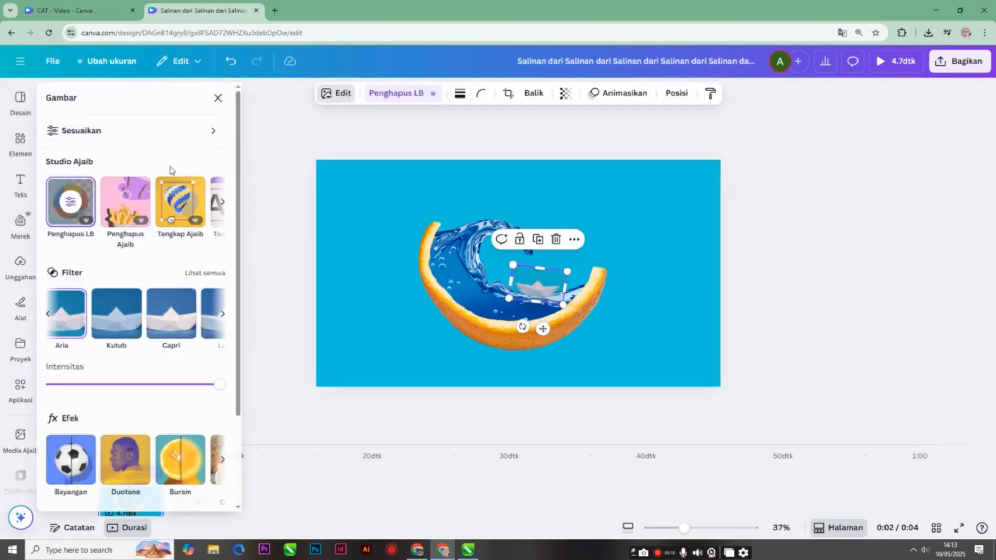
left_click(127, 131)
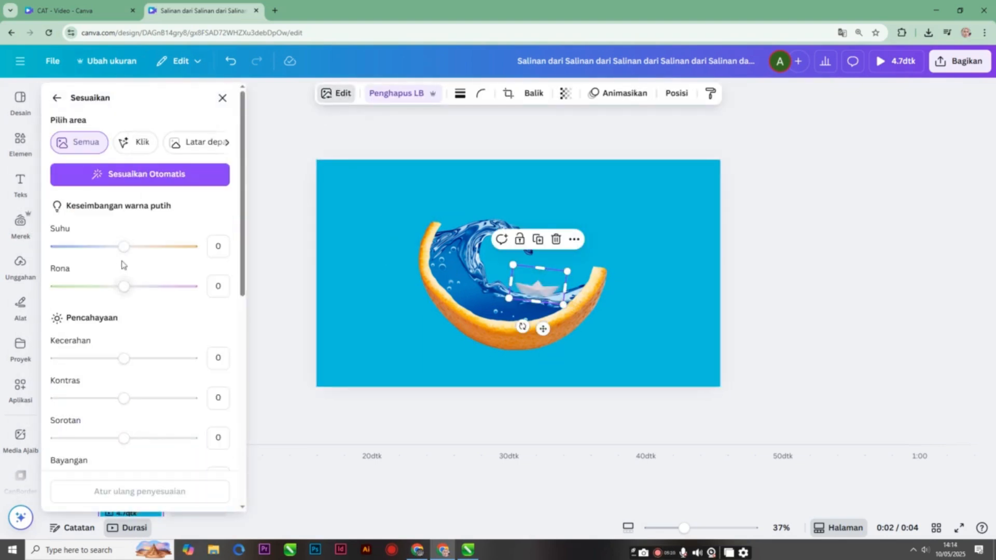
left_click_drag(123, 247, 105, 245)
scroll(153, 363, "down", 1)
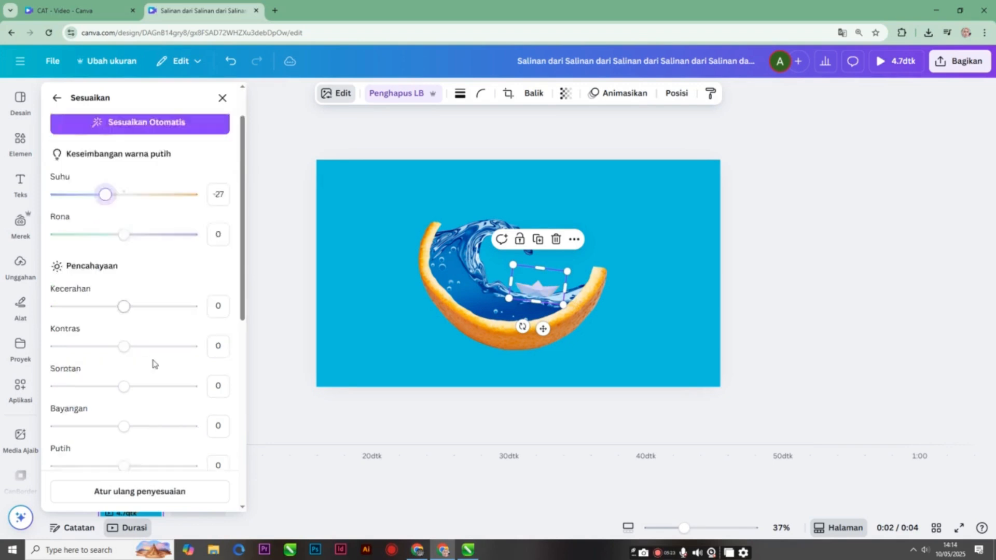
scroll(154, 363, "up", 1)
mouse_move(124, 358)
left_mouse_down()
mouse_move(148, 358)
mouse_move(140, 358)
left_mouse_up()
mouse_move(124, 399)
left_mouse_down()
mouse_move(138, 400)
mouse_move(125, 401)
left_mouse_up()
Set the paper boat's sharpness (Ketajaman) to 34 and clarity (Kejelasan) to 13
scroll(139, 395, "down", 8)
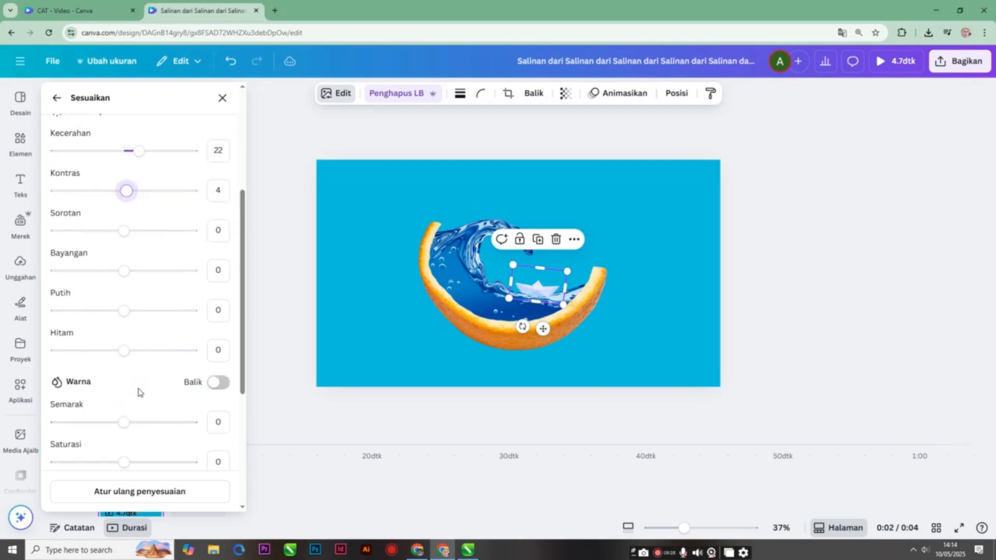
mouse_move(128, 375)
left_mouse_down()
mouse_move(147, 374)
mouse_move(118, 375)
mouse_move(146, 376)
left_mouse_up()
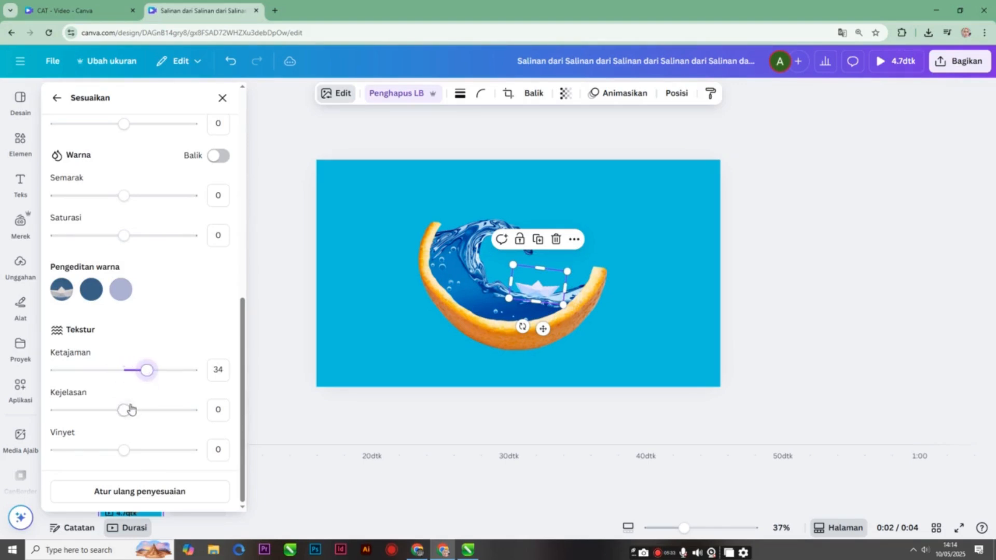
left_click_drag(131, 410, 133, 410)
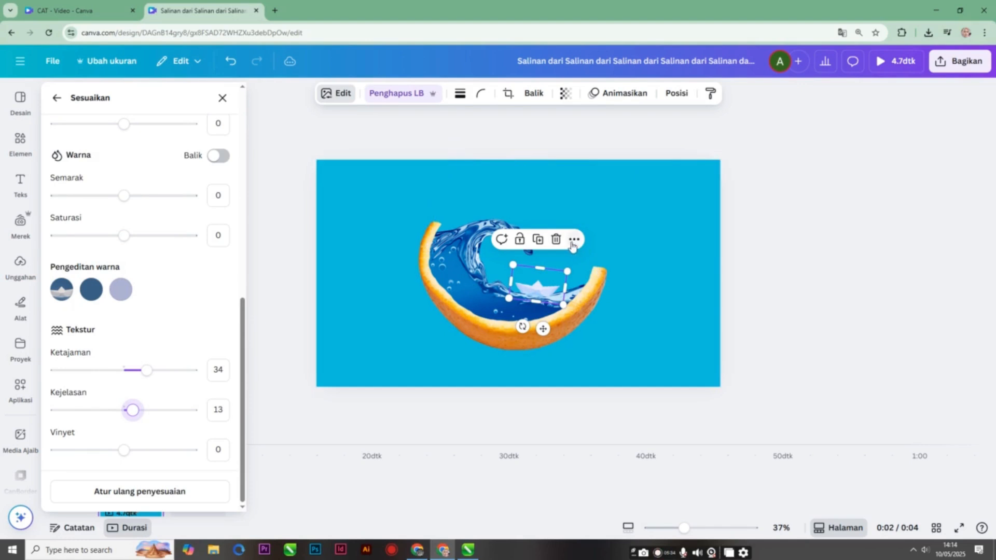
Move the paper boat's layer beneath the wave layer, directly above the background, and deselect the boat
left_click(676, 94)
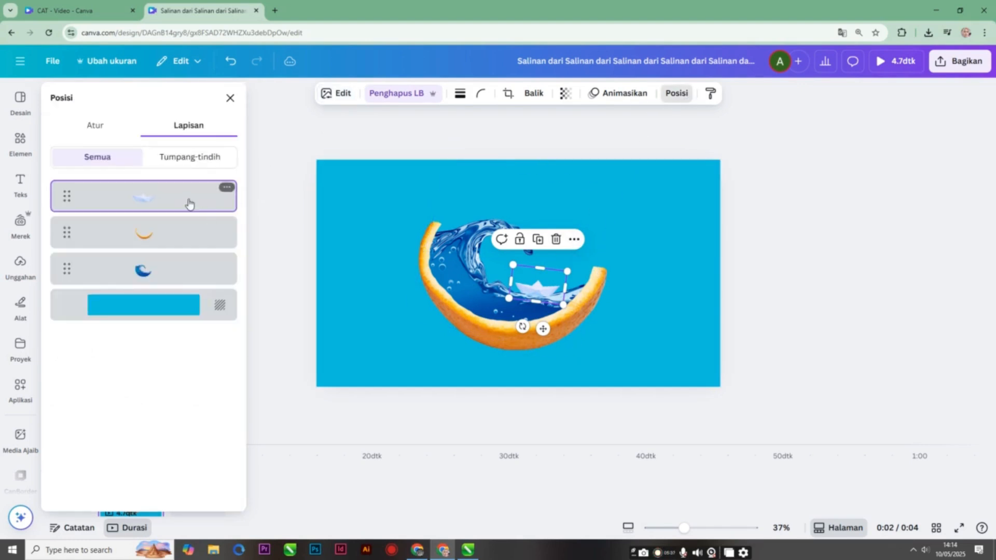
left_click_drag(189, 203, 188, 278)
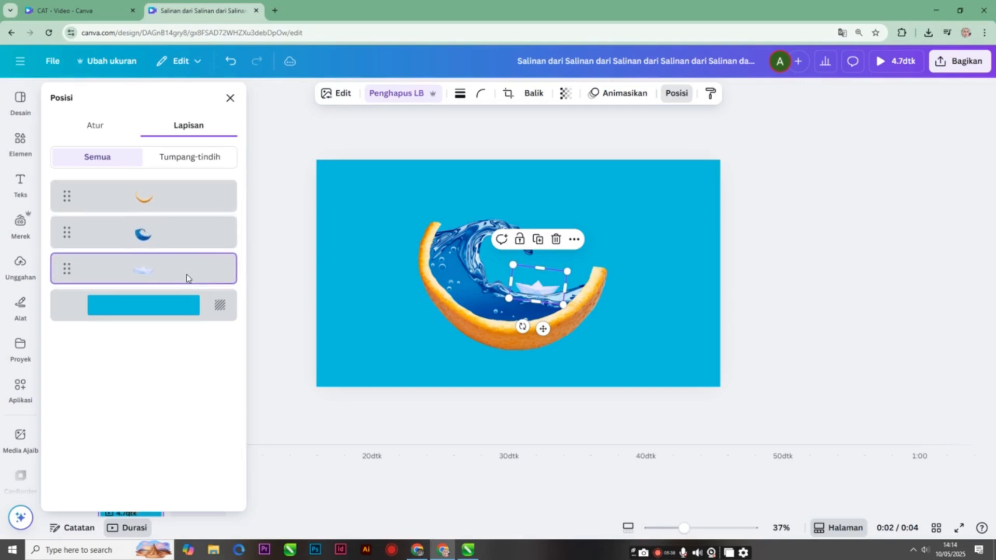
left_click(639, 215)
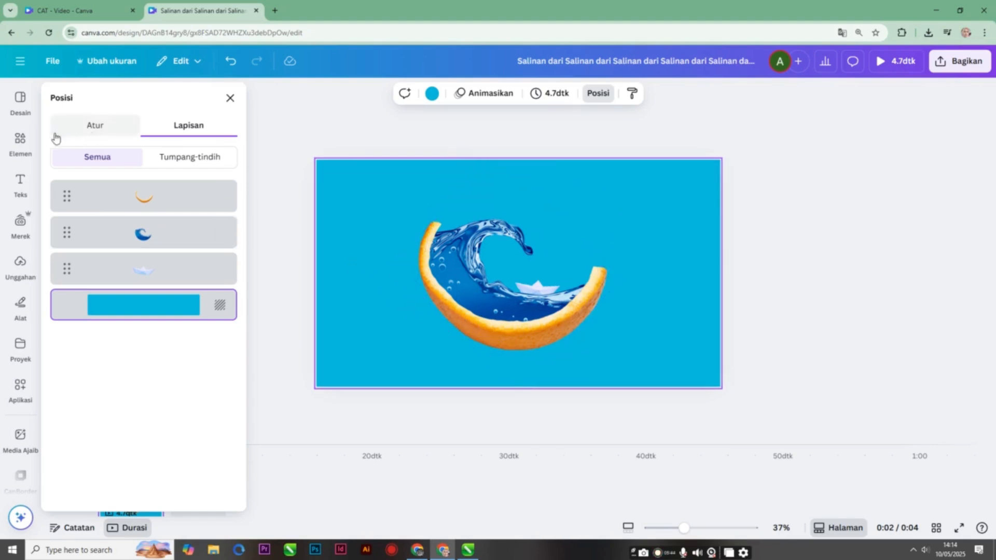
Look through the uploaded images and the recently used elements for a graphic to add
left_click(20, 265)
scroll(134, 267, "down", 10)
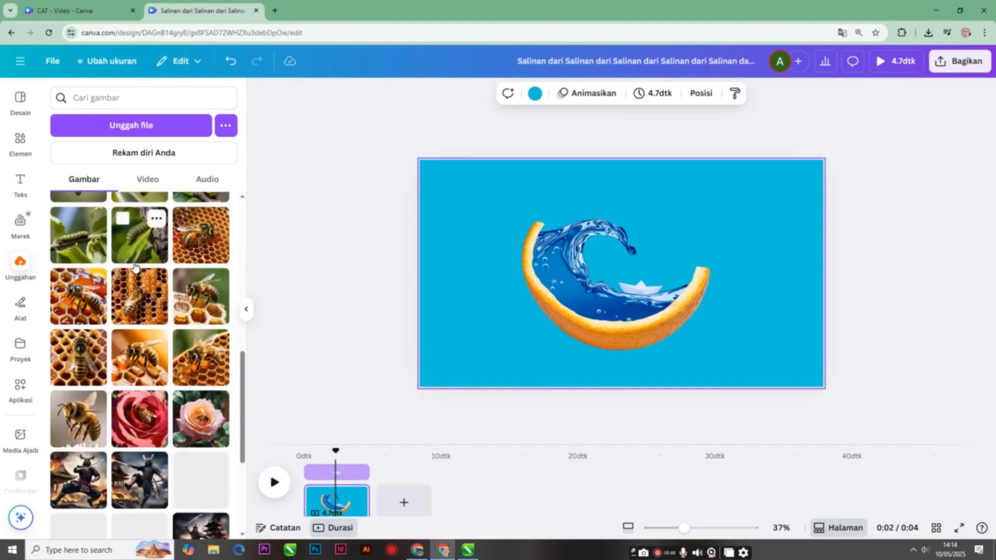
scroll(138, 280, "down", 2)
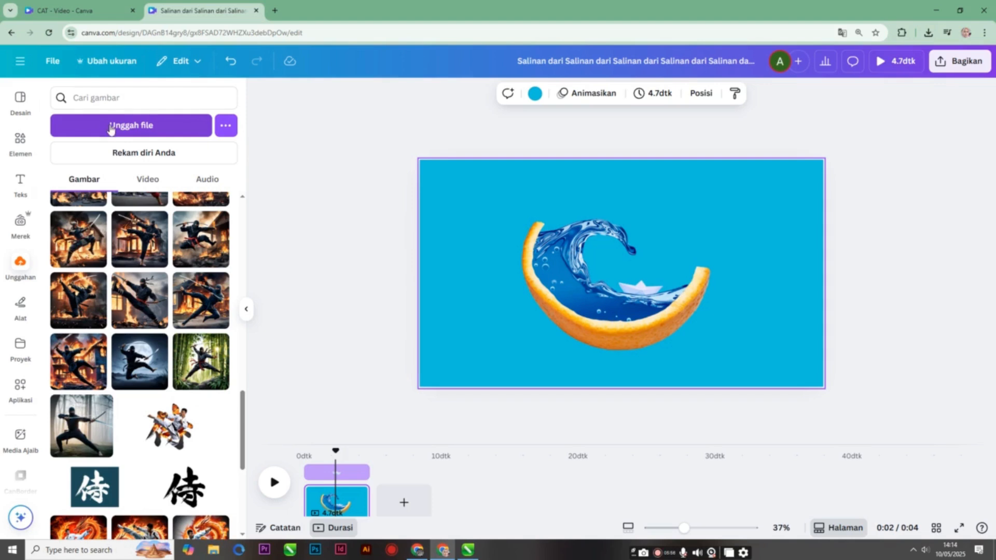
left_click(20, 139)
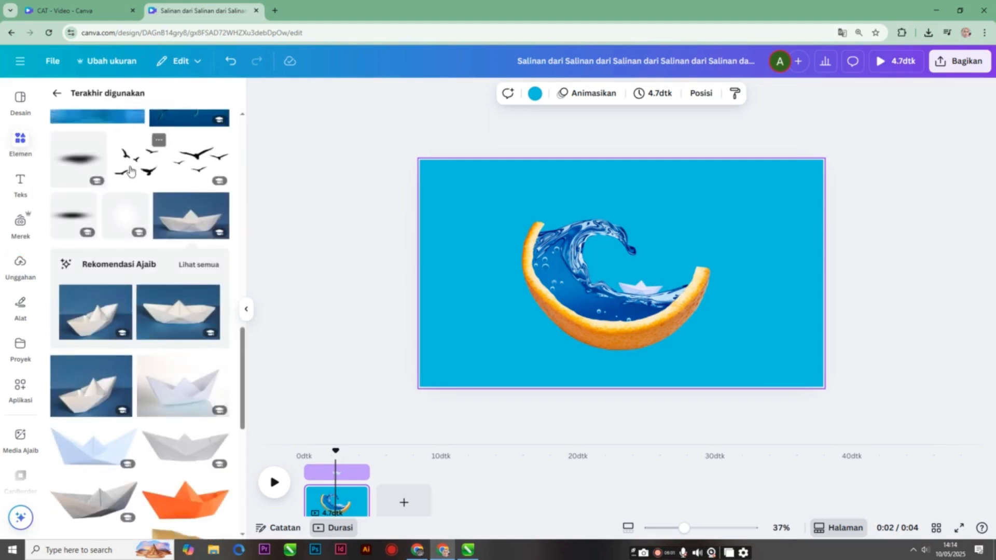
scroll(130, 171, "up", 6)
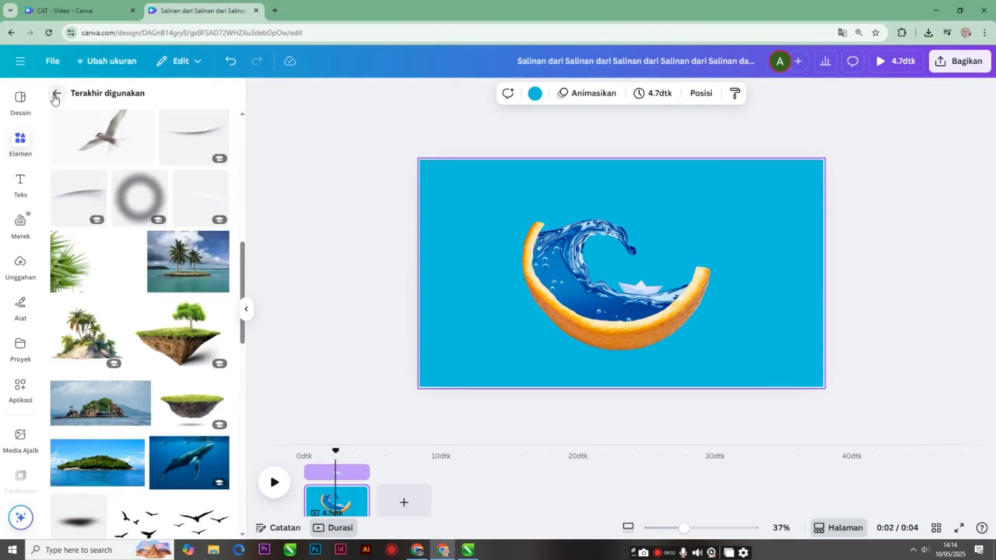
Search the elements for "blur lengkung" and limit the results to graphics (Grafis)
left_click(55, 96)
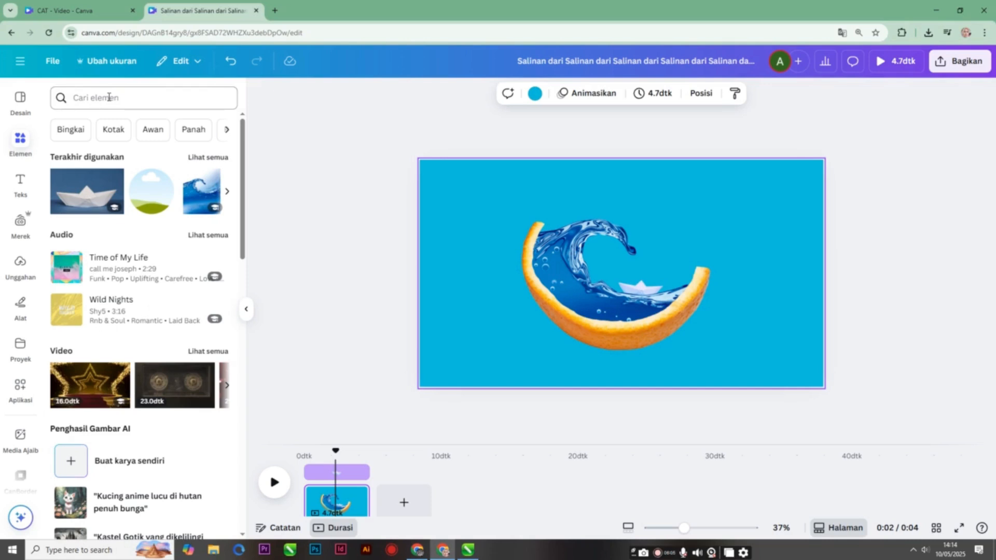
left_click(109, 97)
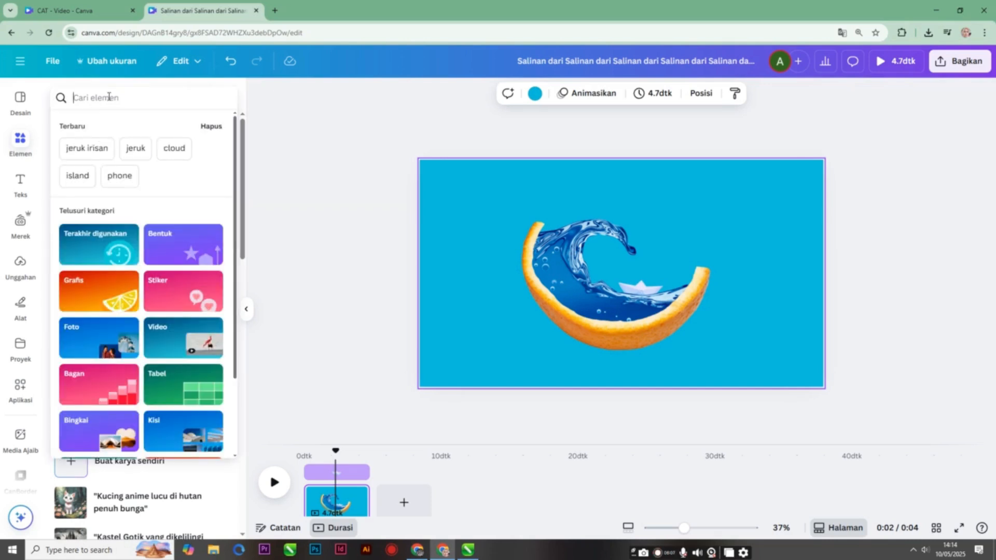
type("blung")
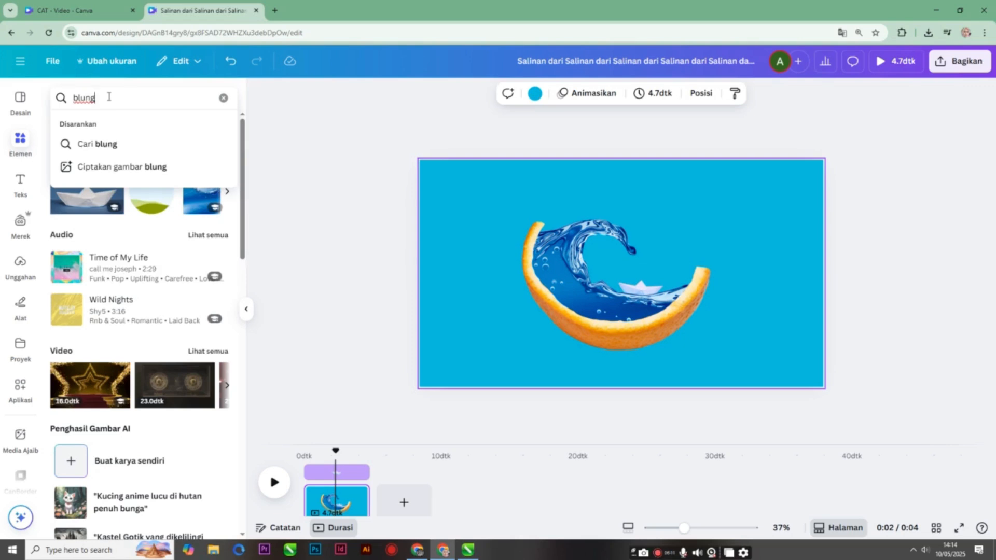
key("BackSpace")
type("r")
key("BackSpace")
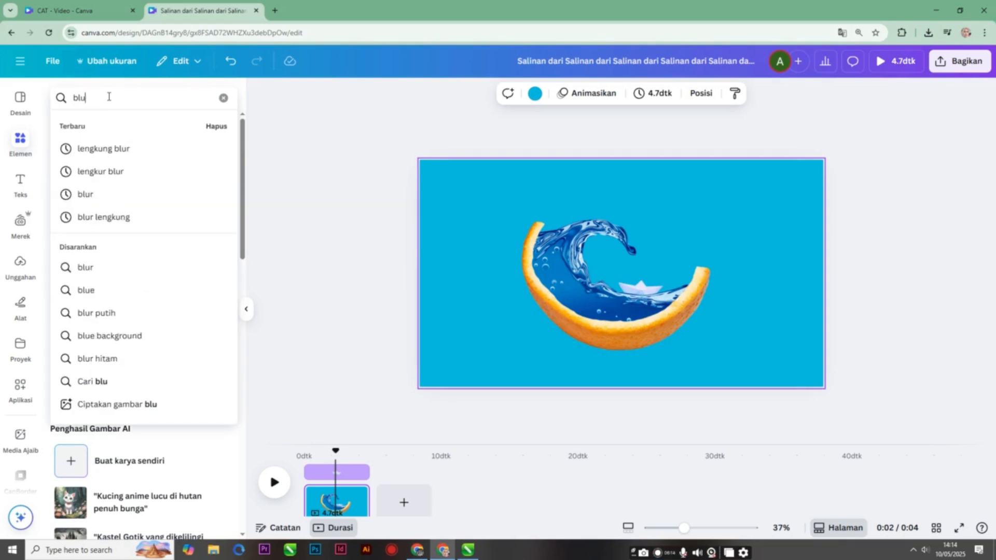
type("r lengkung")
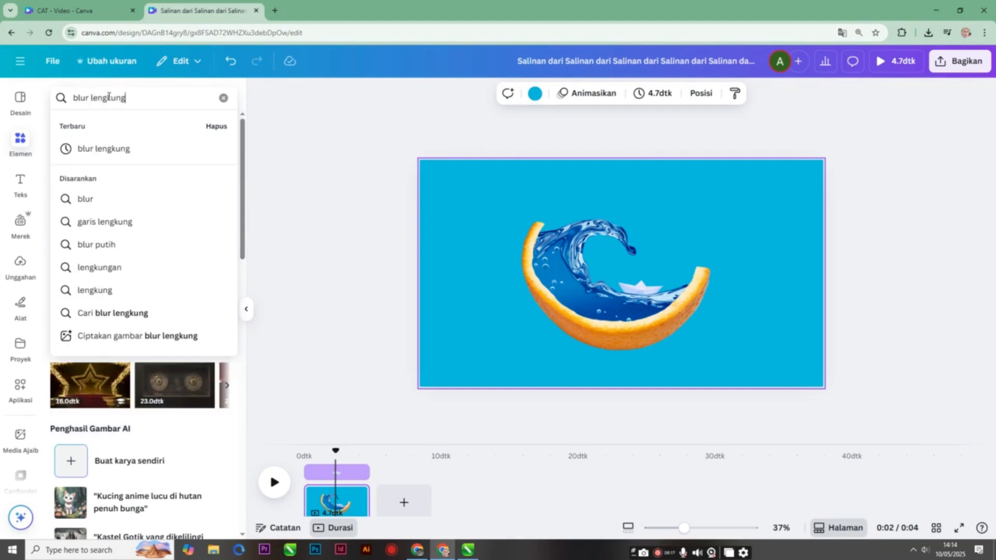
key("Return")
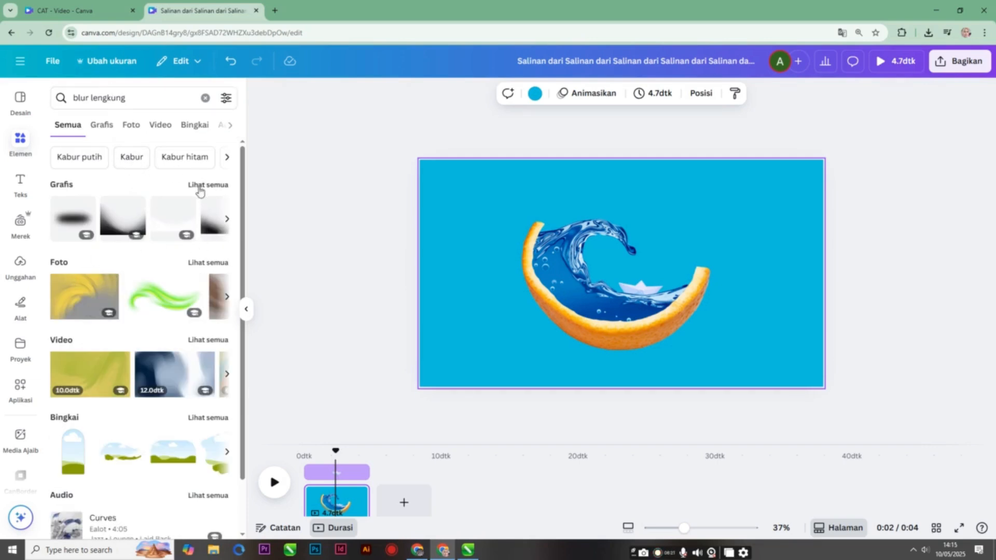
left_click(100, 133)
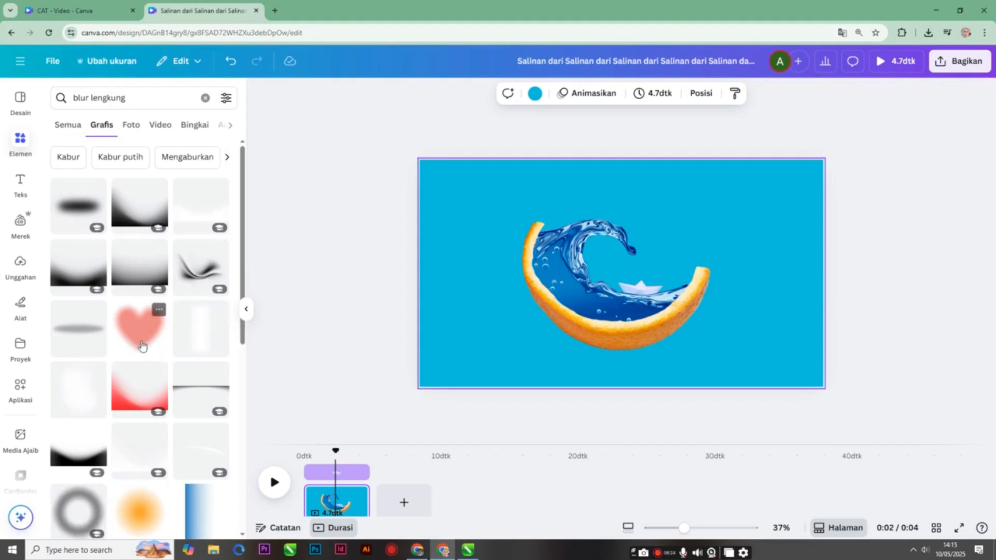
Try the white curved glow graphic at a reduced size over the orange peel's upper-left curve, and delete it
scroll(143, 344, "down", 1)
scroll(142, 344, "down", 3)
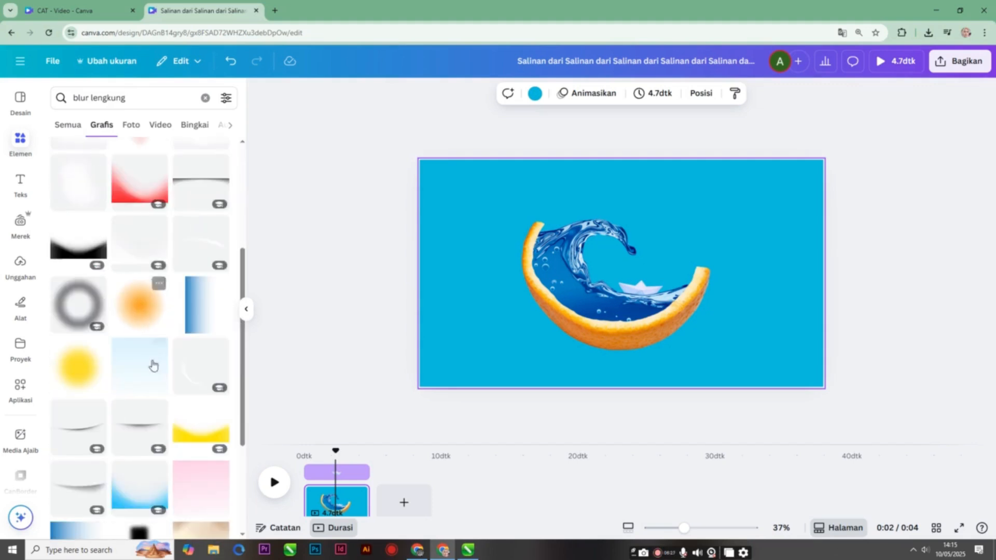
left_click(191, 382)
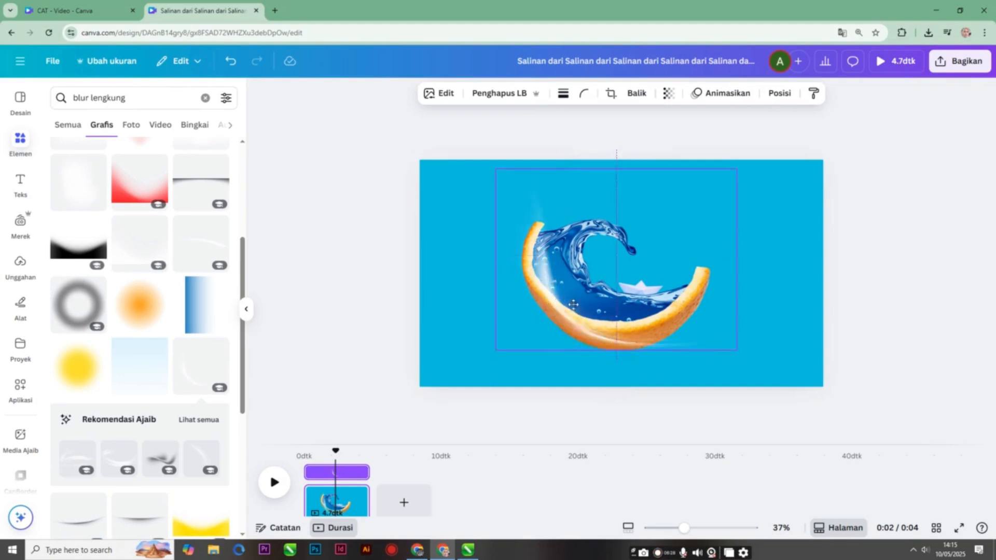
left_click_drag(677, 245, 638, 213)
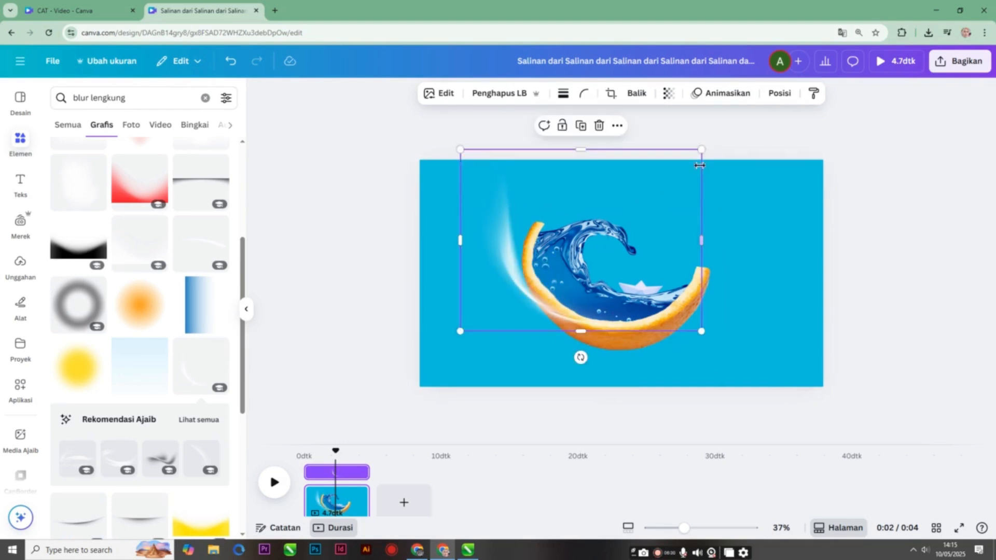
left_click_drag(700, 166, 589, 234)
left_click_drag(532, 257, 583, 238)
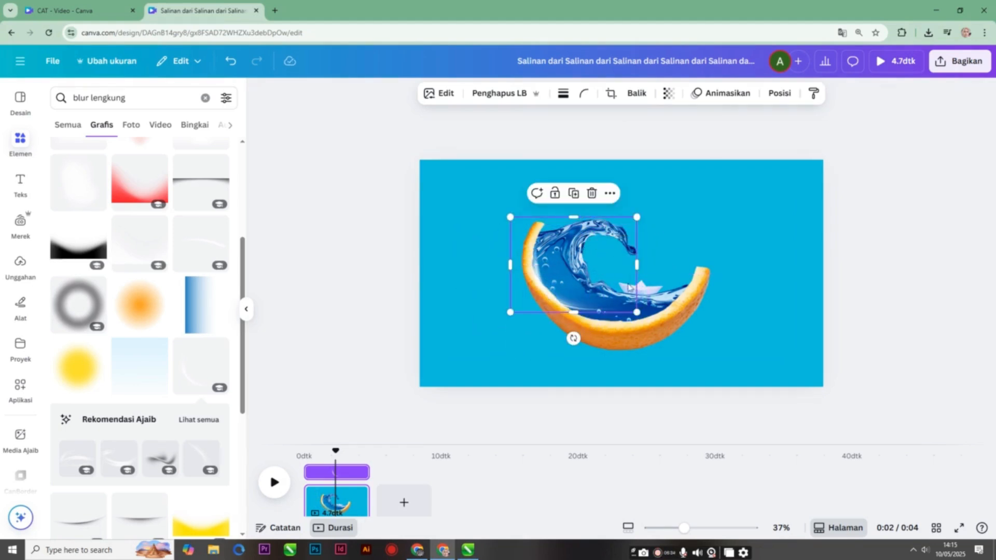
left_click_drag(637, 312, 666, 337)
left_click_drag(616, 285, 606, 273)
left_click(606, 185)
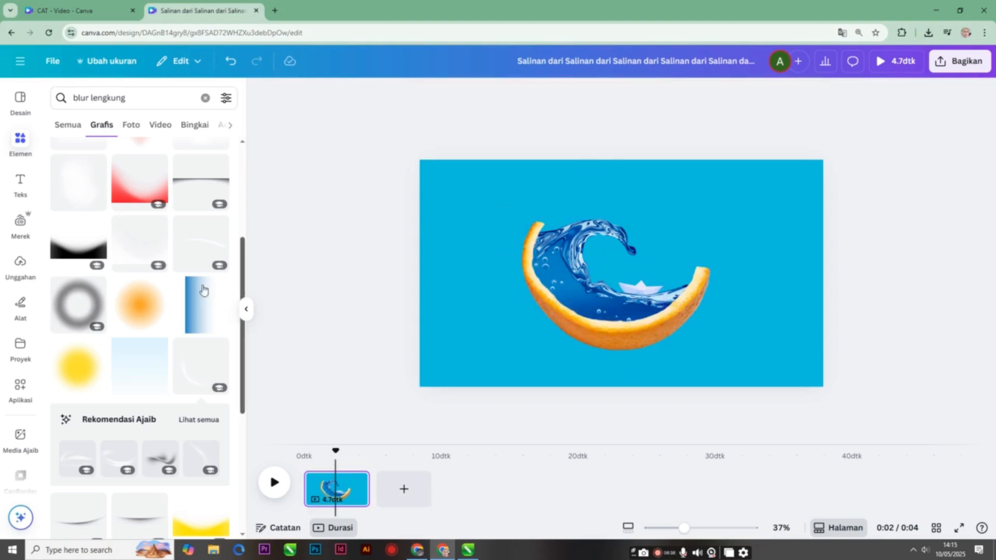
Try the recommended diagonal white streak and the thin dark arc graphic on the page, deleting each one
scroll(187, 373, "down", 1)
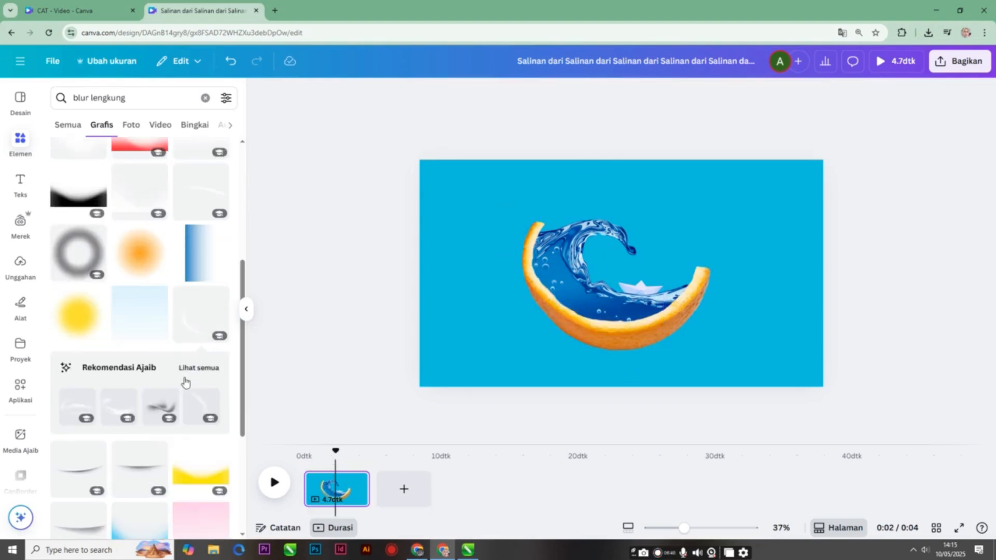
left_click(195, 405)
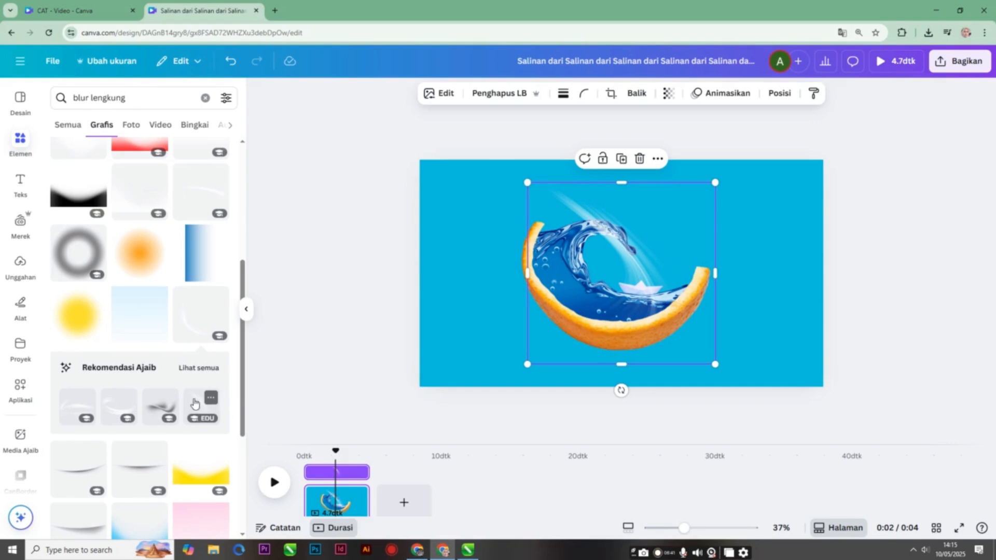
left_click(638, 160)
scroll(143, 368, "down", 6)
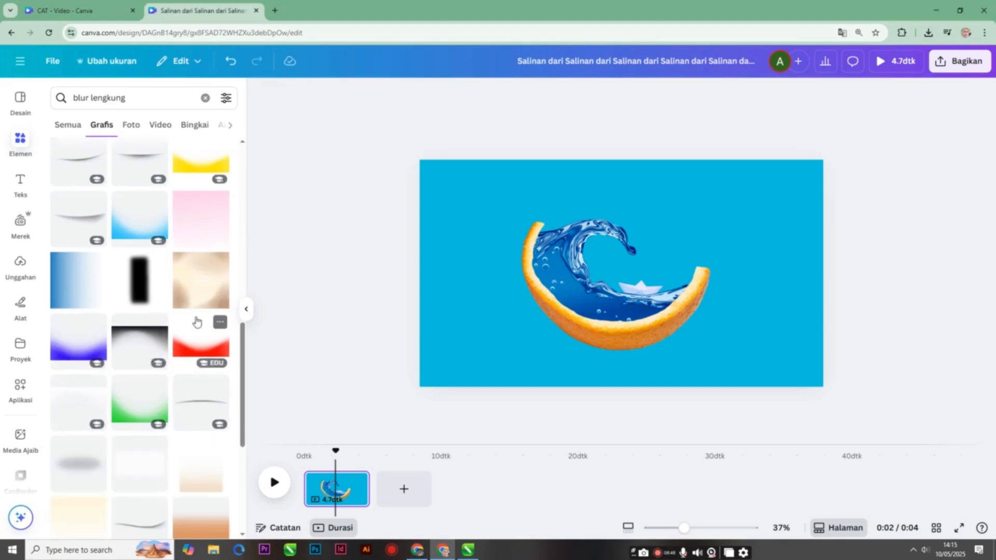
scroll(197, 323, "down", 2)
left_click(201, 307)
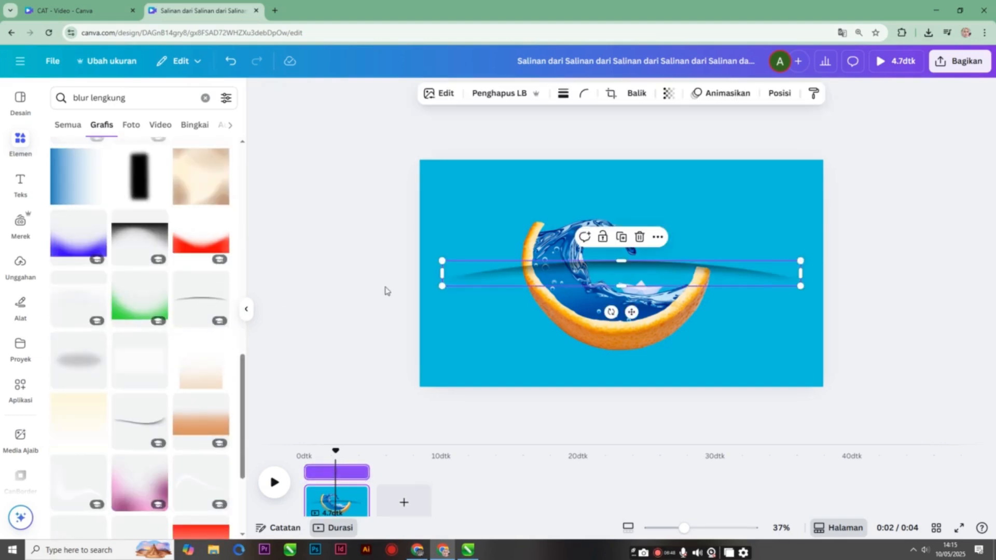
left_click(637, 236)
Browse the remaining "blur lengkung" graphics for a suitable curved highlight and return to the first results
scroll(153, 319, "down", 7)
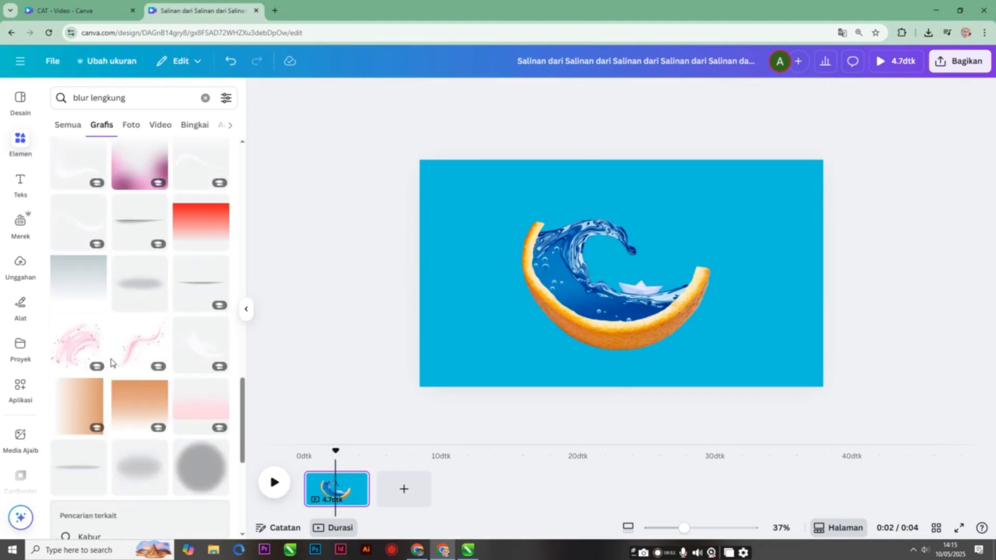
scroll(111, 363, "down", 3)
scroll(111, 362, "down", 10)
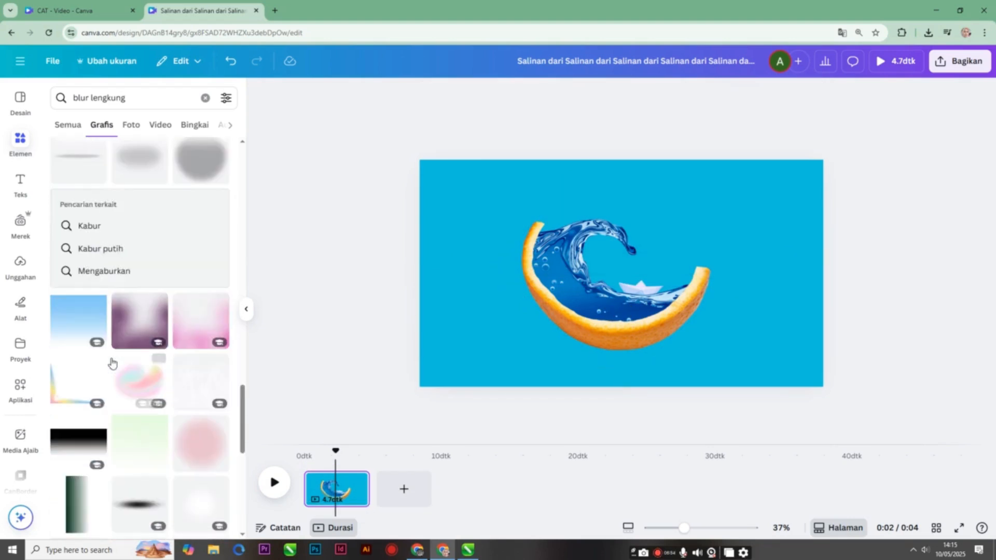
scroll(112, 362, "down", 5)
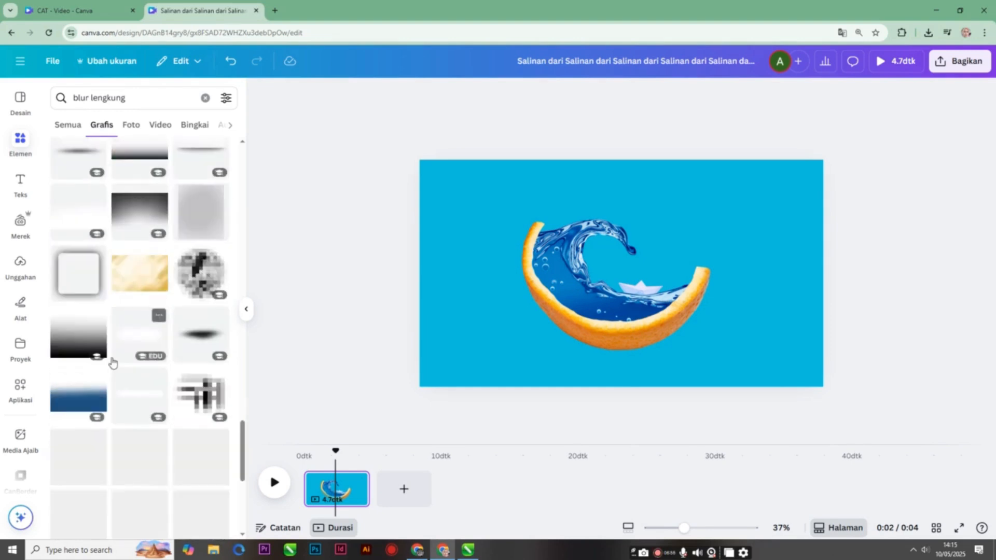
scroll(125, 335, "down", 9)
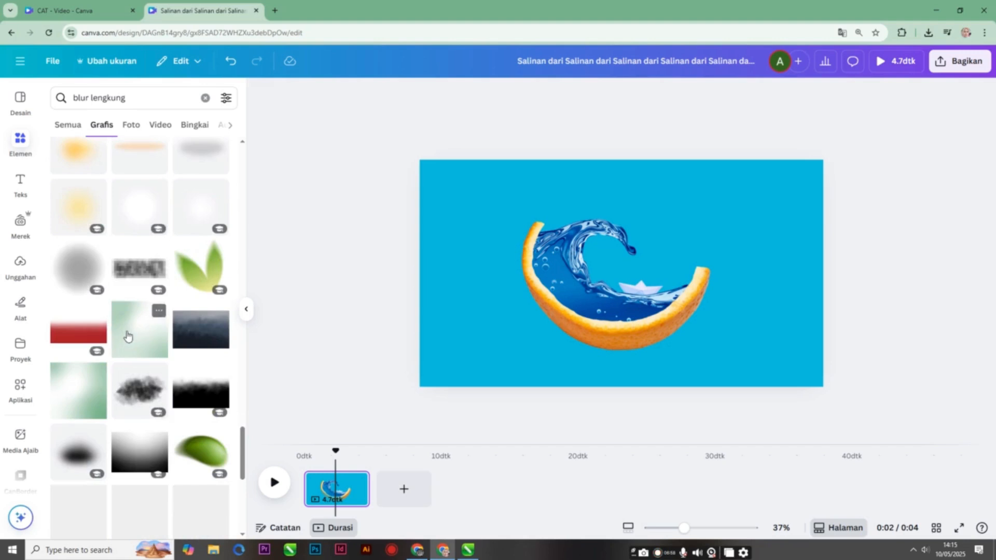
scroll(129, 335, "down", 6)
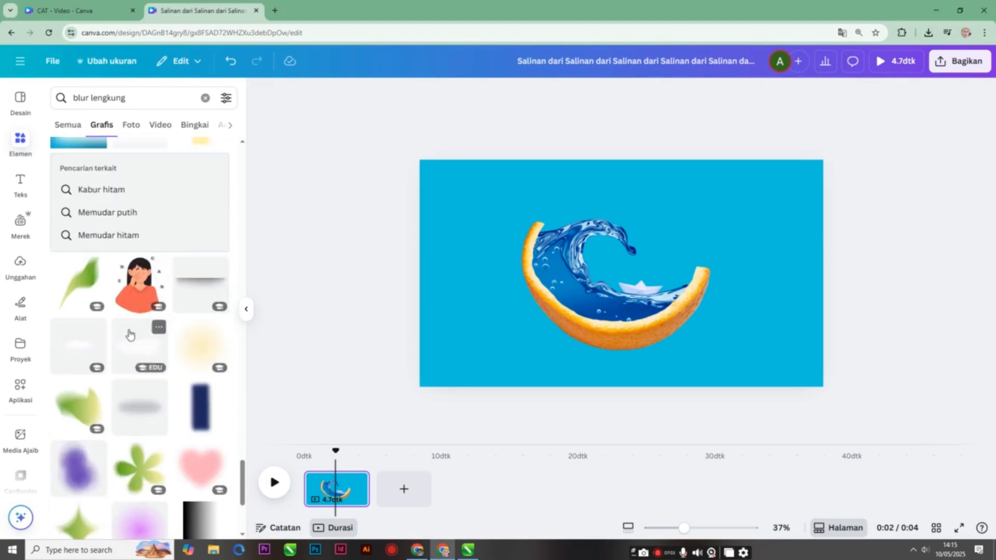
scroll(130, 331, "down", 5)
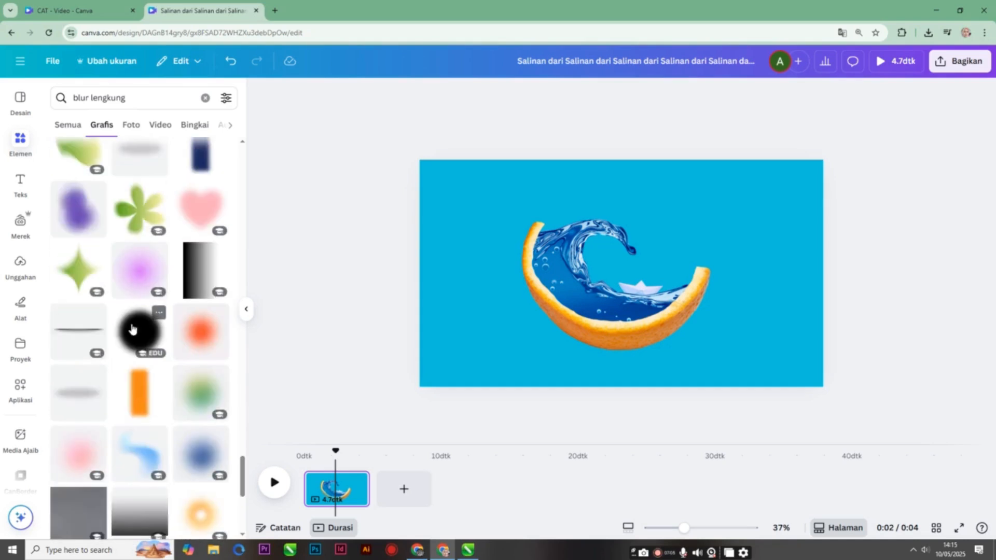
scroll(129, 328, "down", 3)
scroll(123, 313, "down", 4)
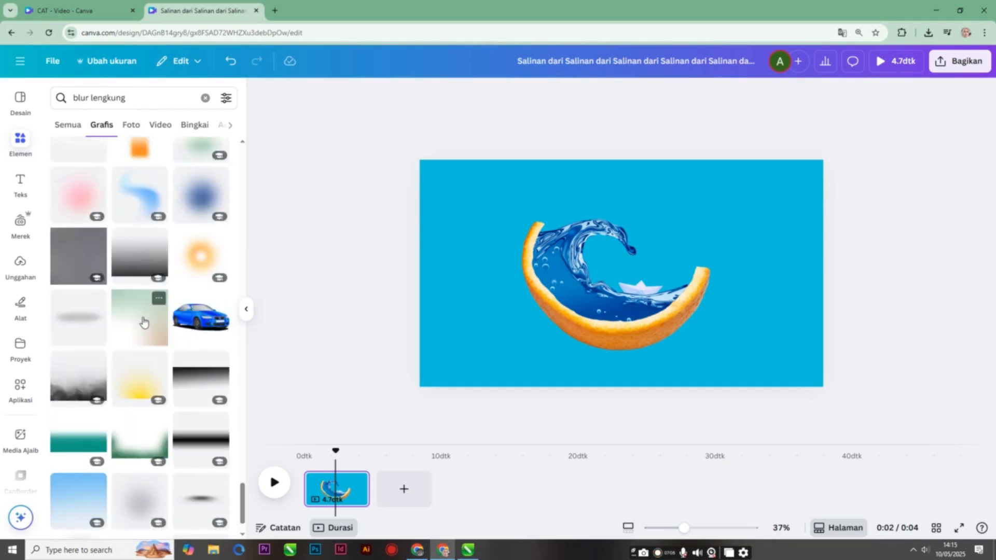
scroll(165, 315, "down", 7)
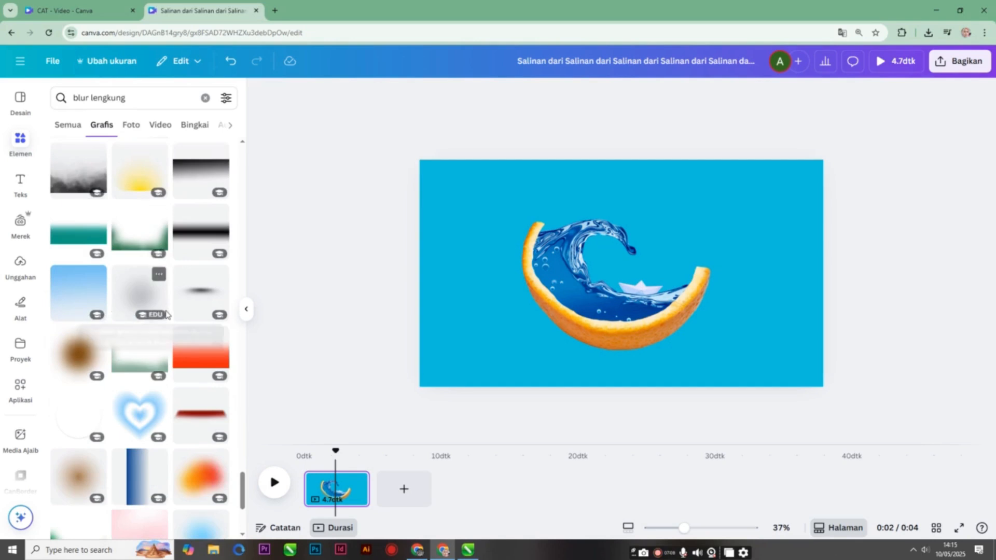
scroll(166, 315, "down", 6)
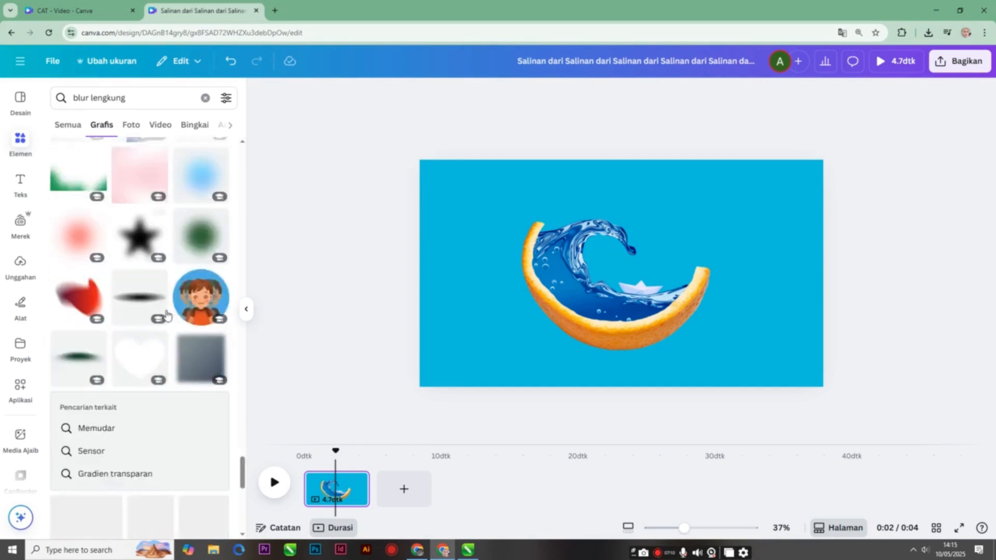
mouse_move(178, 302)
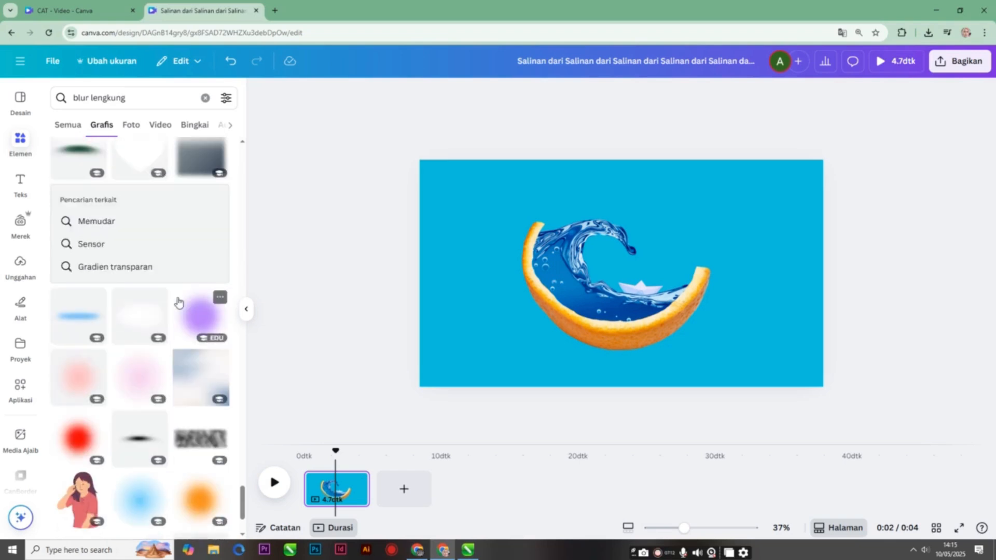
scroll(197, 311, "down", 3)
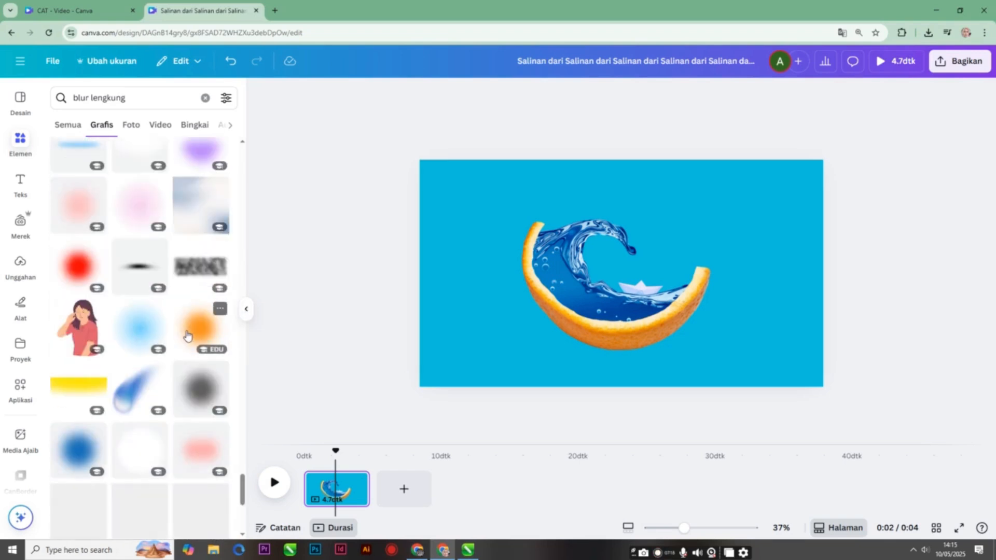
scroll(191, 304, "up", 5)
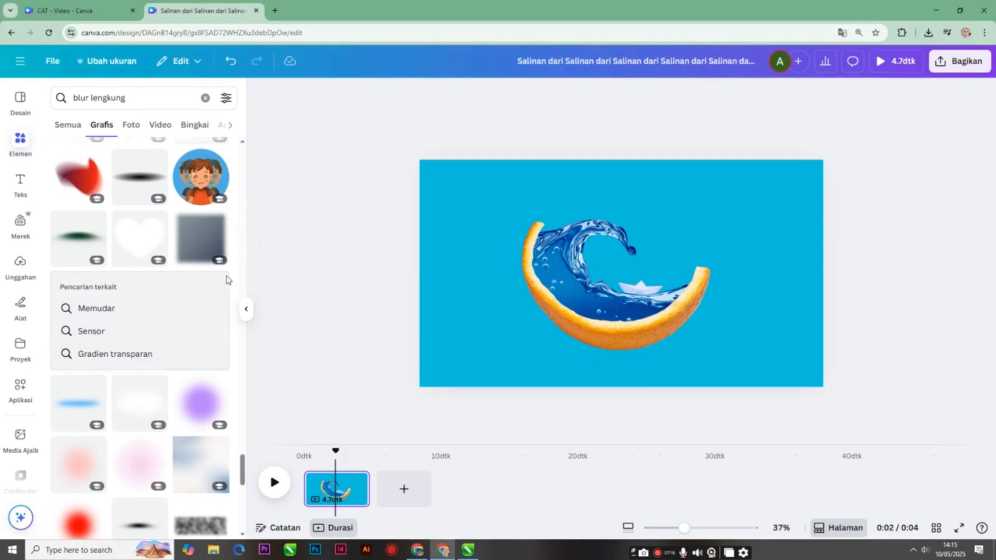
left_click_drag(243, 467, 228, 150)
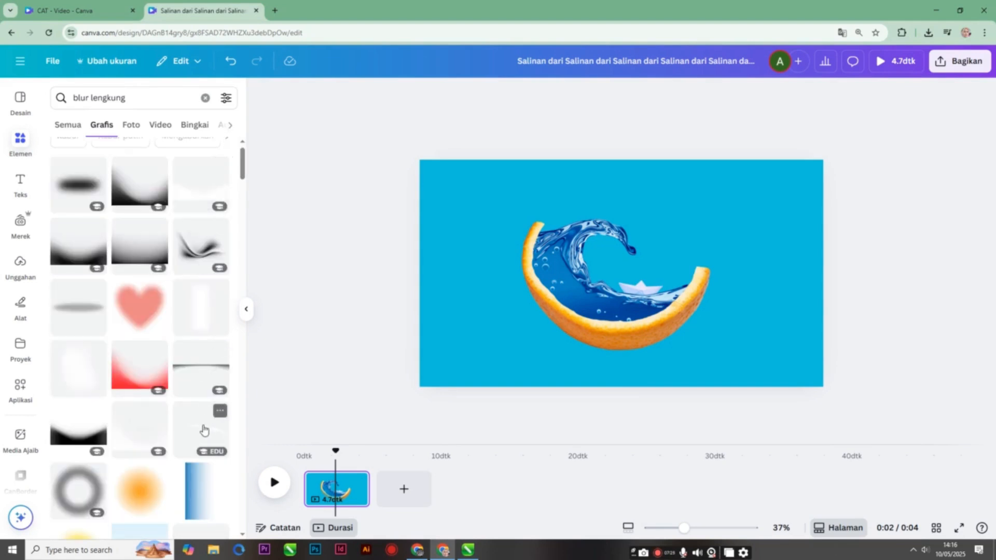
Add the white curved streak graphic from the results to the page and blur its whole image at intensity 52
left_click(203, 430)
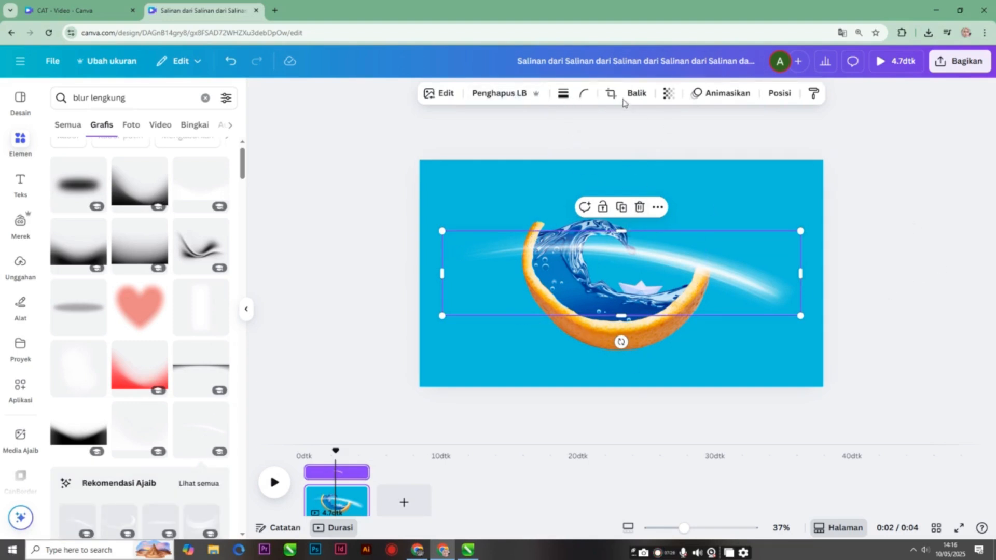
left_click(449, 102)
left_click(175, 412)
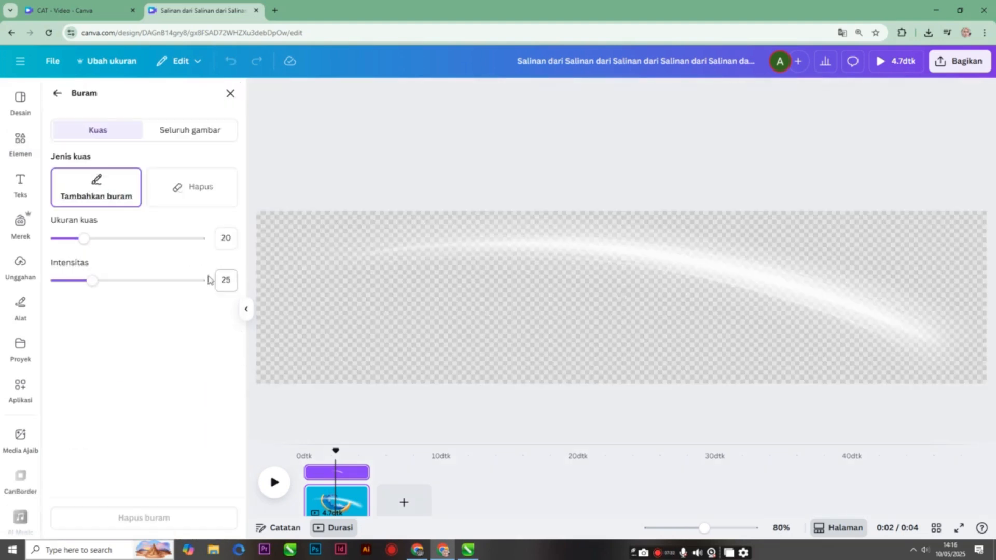
left_click(205, 133)
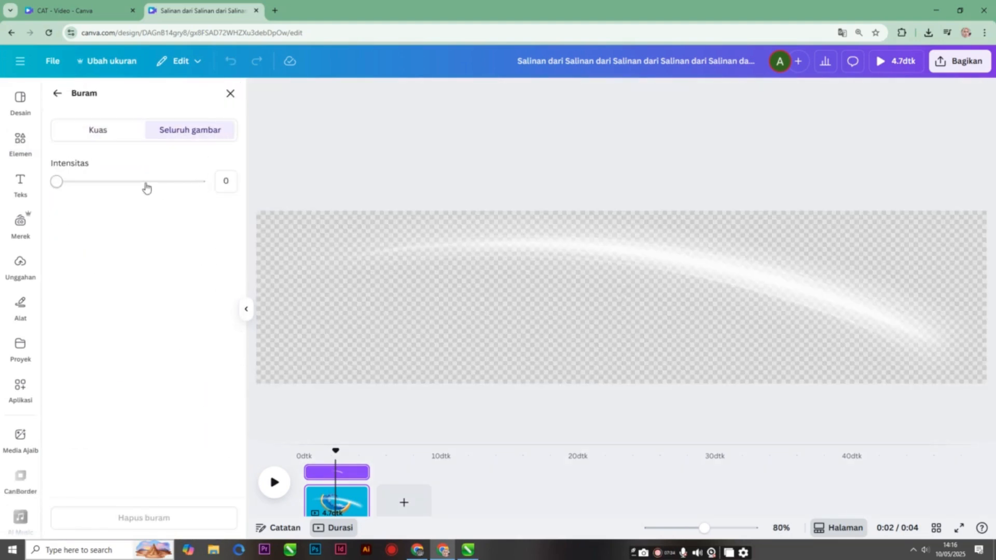
left_click(146, 186)
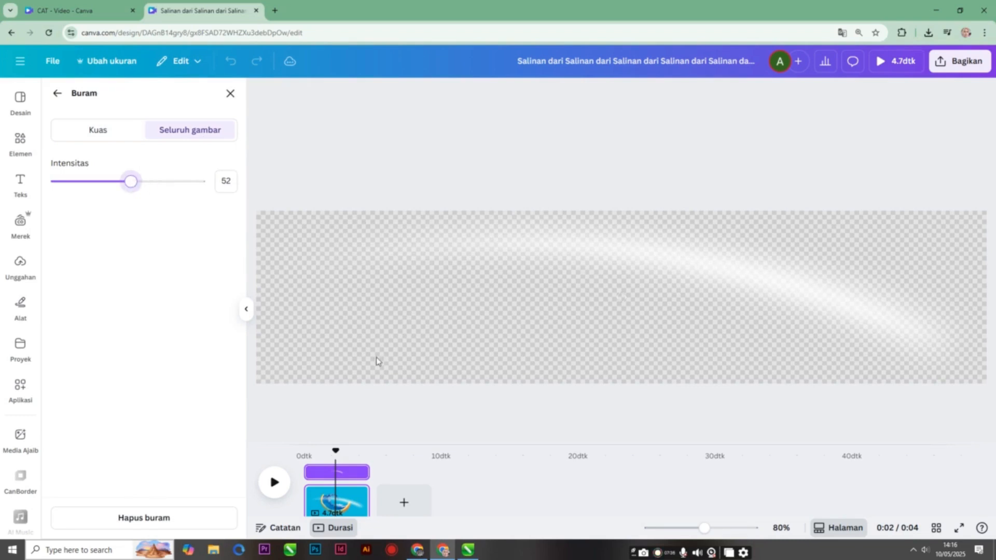
left_click(228, 93)
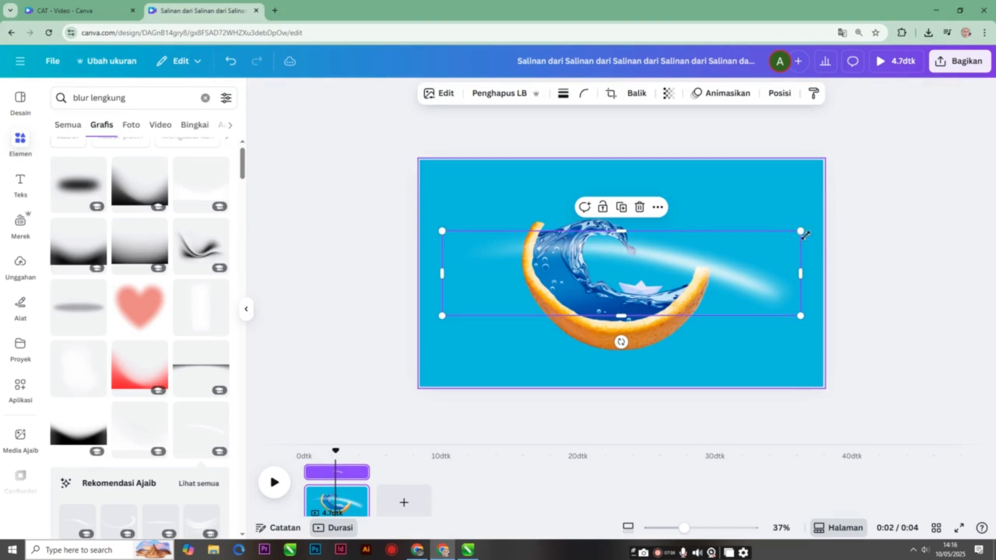
Shrink the blurred streak, flip it vertically and move it over the left side of the orange peel
left_click_drag(803, 233, 558, 211)
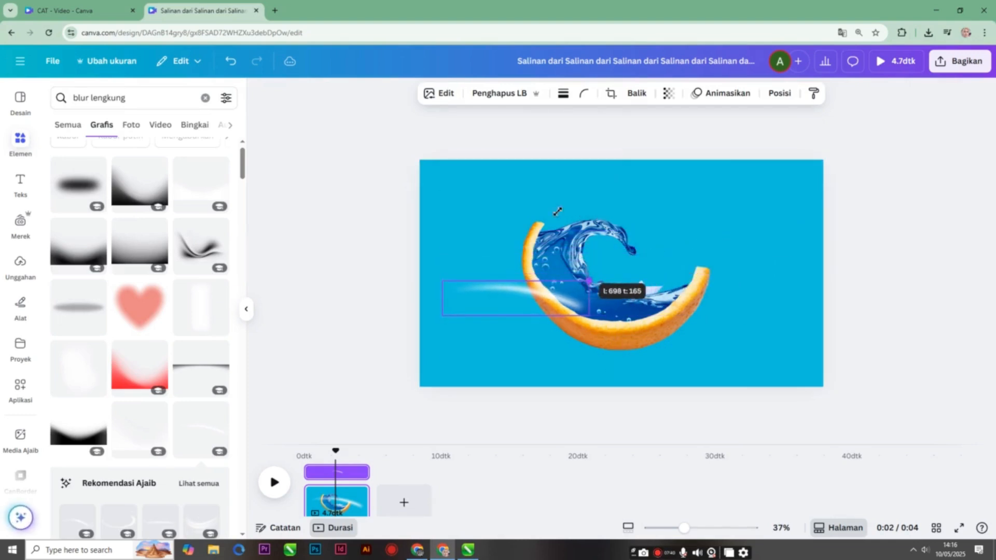
left_click(637, 93)
left_click(640, 146)
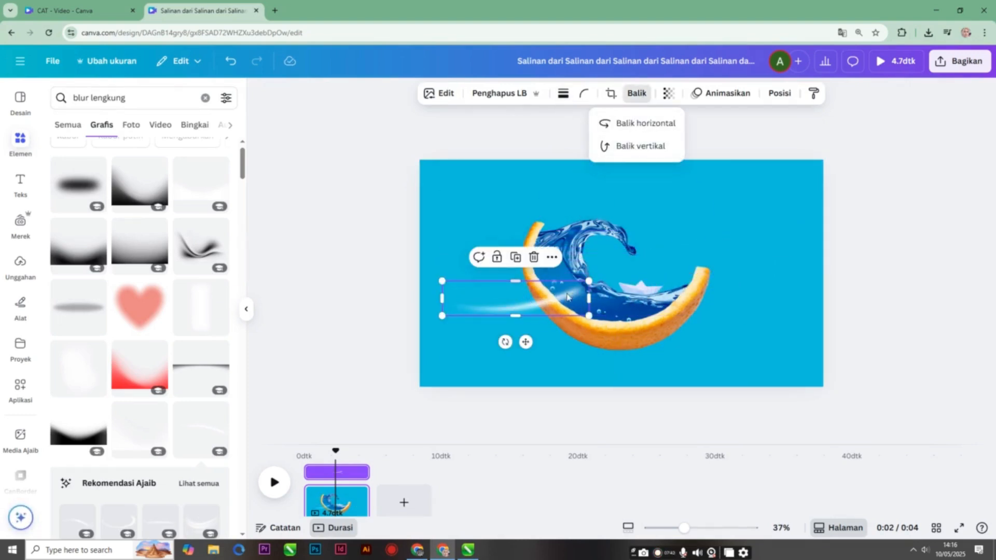
left_click_drag(567, 297, 558, 273)
left_click(629, 274)
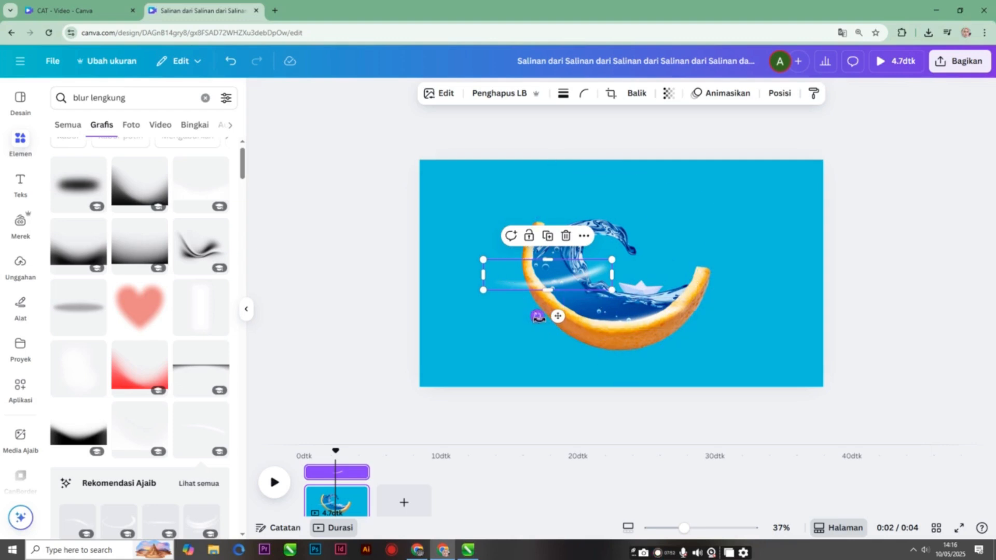
Rotate the streak to follow the peel's lower-left curve and fit it at a smaller size along the peel's inner edge
left_click_drag(537, 316, 513, 282)
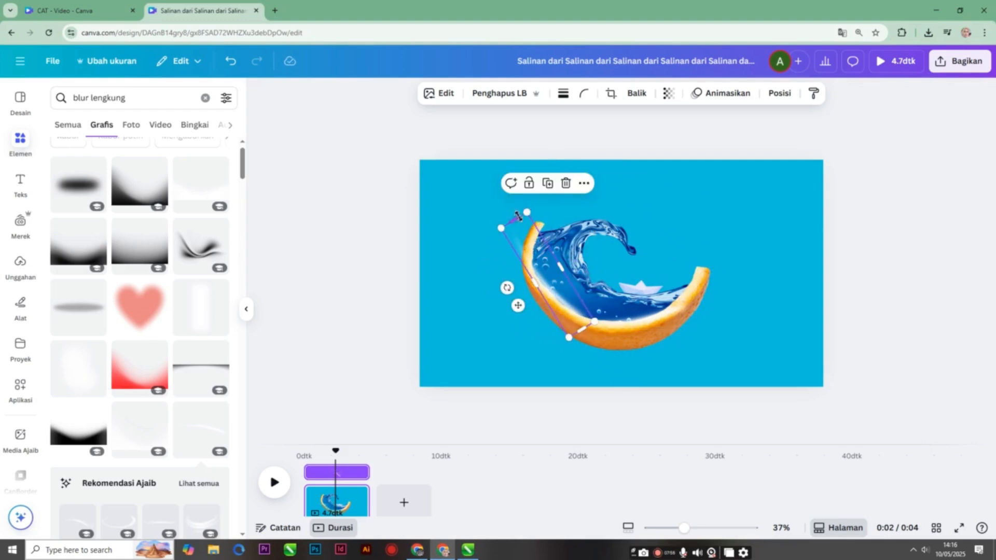
left_click_drag(501, 231, 531, 258)
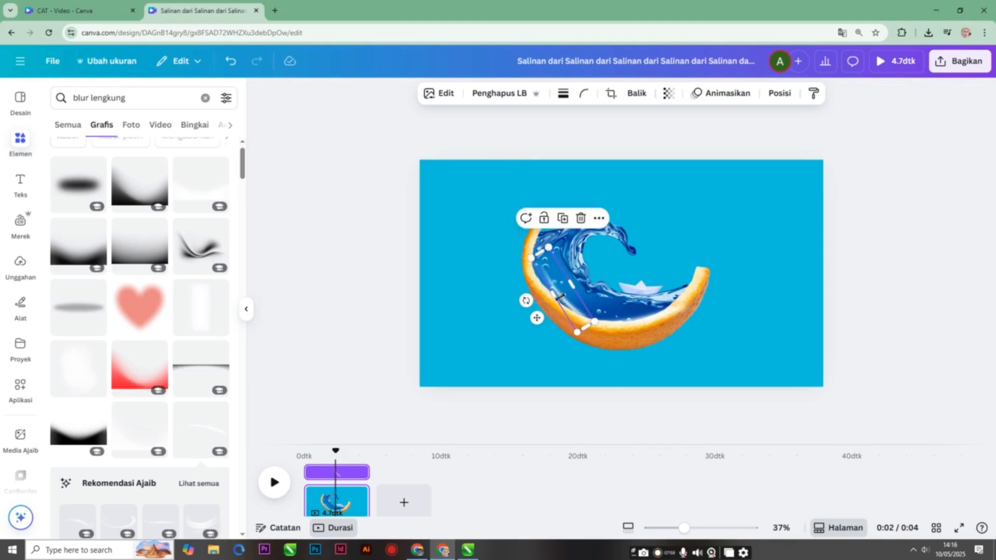
left_click_drag(560, 297, 549, 293)
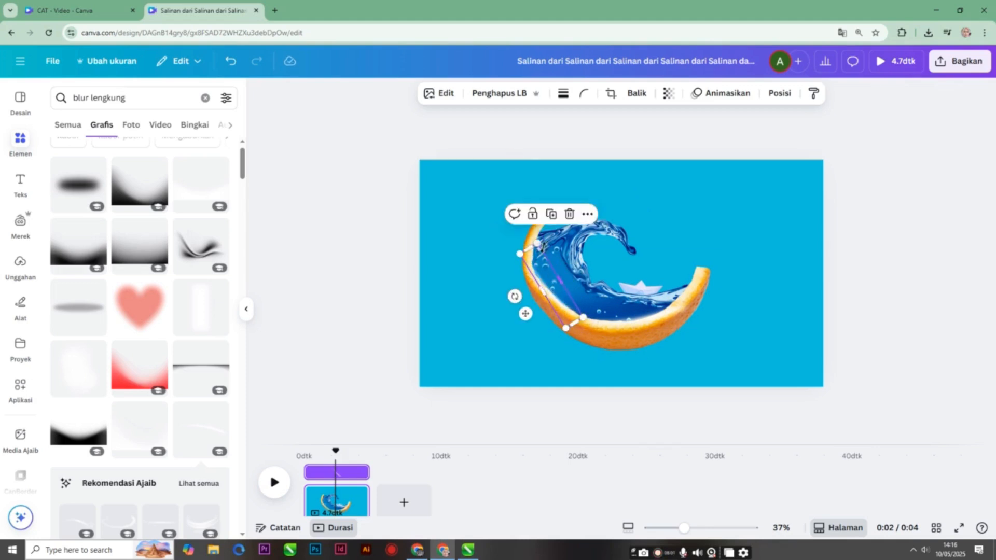
left_click_drag(542, 248, 518, 305)
left_click(467, 321)
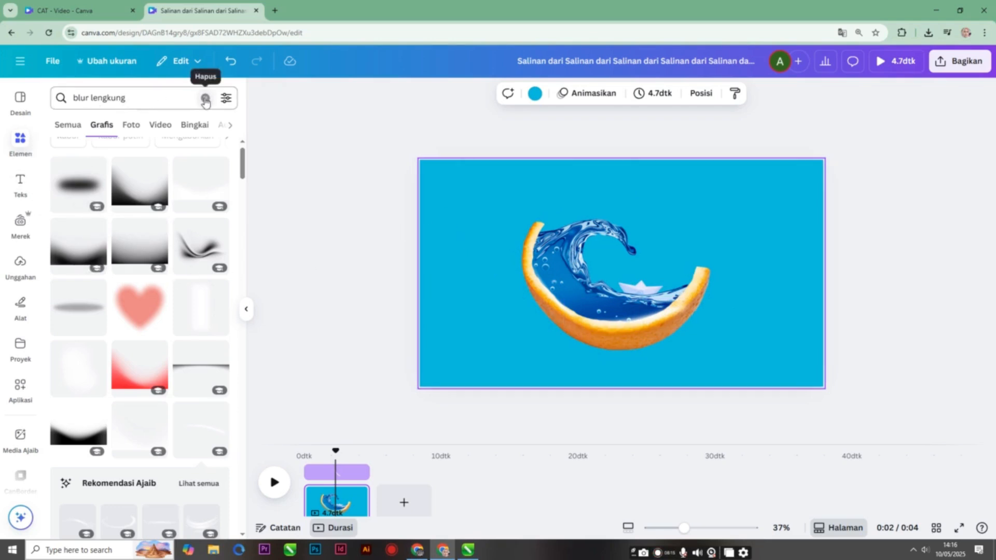
Search the elements for "ikan paus", browse the graphics and switch the results to photos (Foto)
left_click(154, 99)
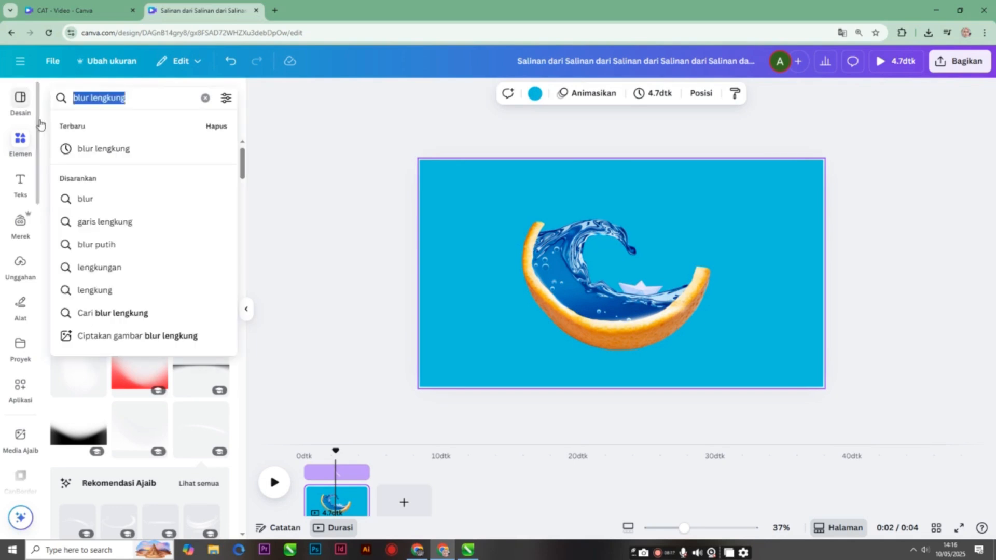
type("ikan ")
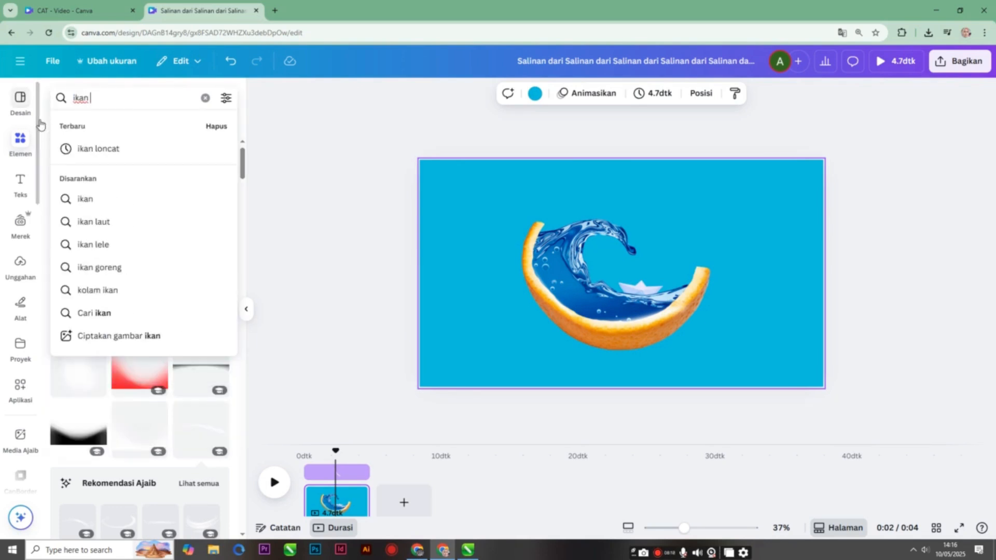
type("paus")
key("Return")
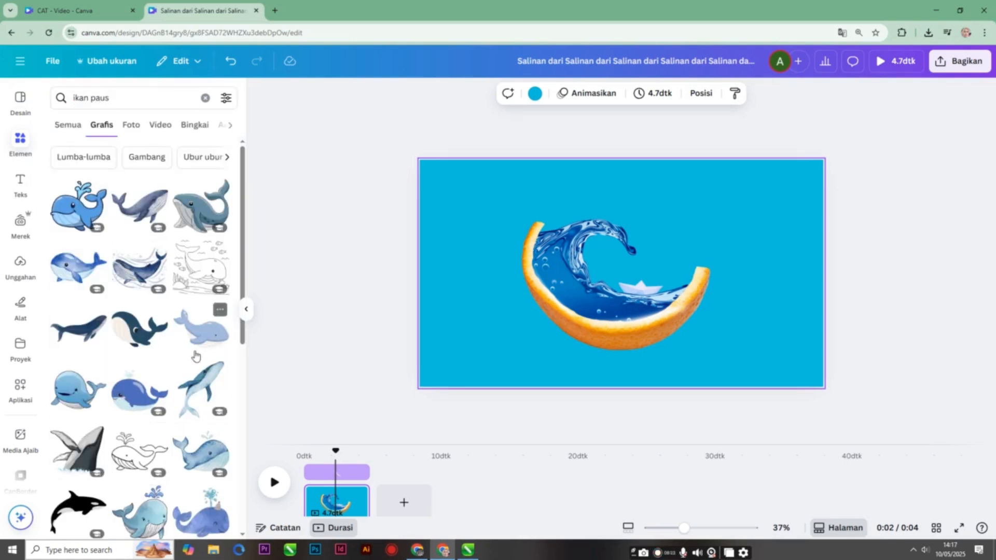
scroll(195, 355, "down", 1)
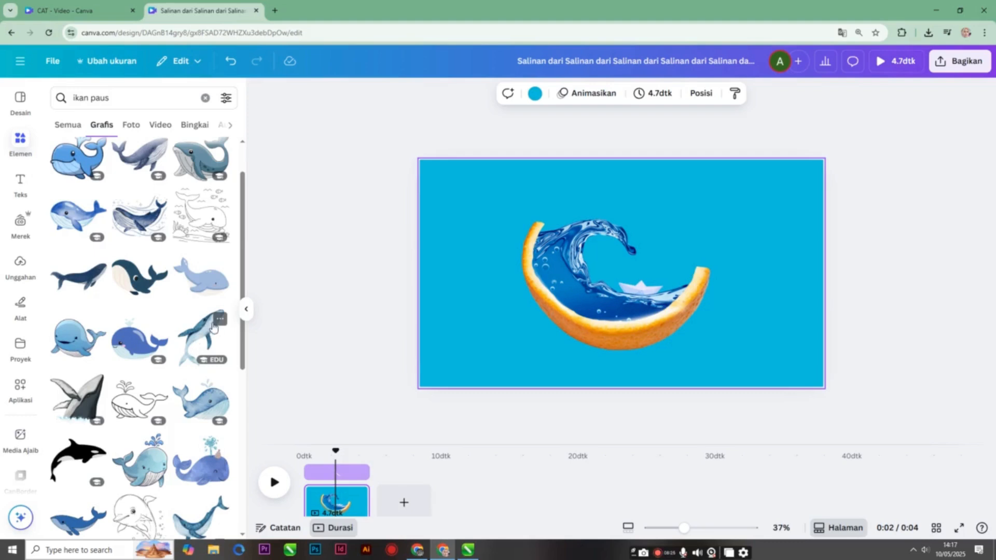
scroll(213, 326, "down", 1)
scroll(123, 359, "down", 2)
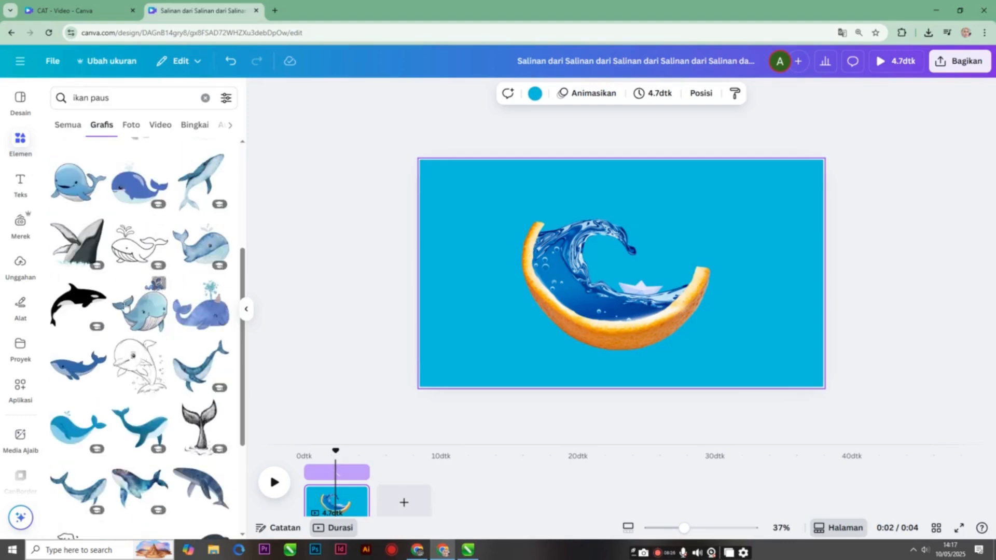
scroll(156, 218, "up", 5)
left_click(131, 125)
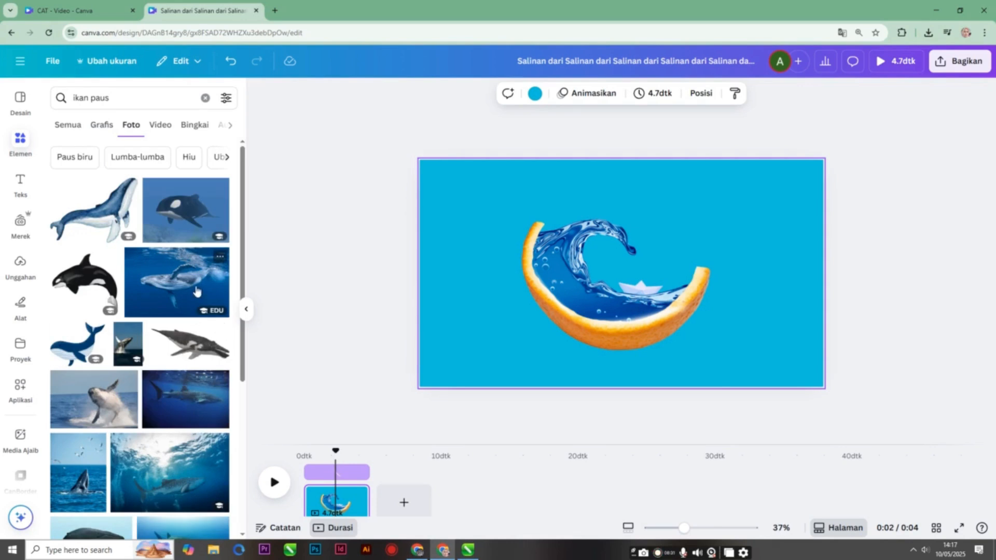
Insert the underwater humpback whale photo as a reduced cutout with its background removed
left_click(194, 288)
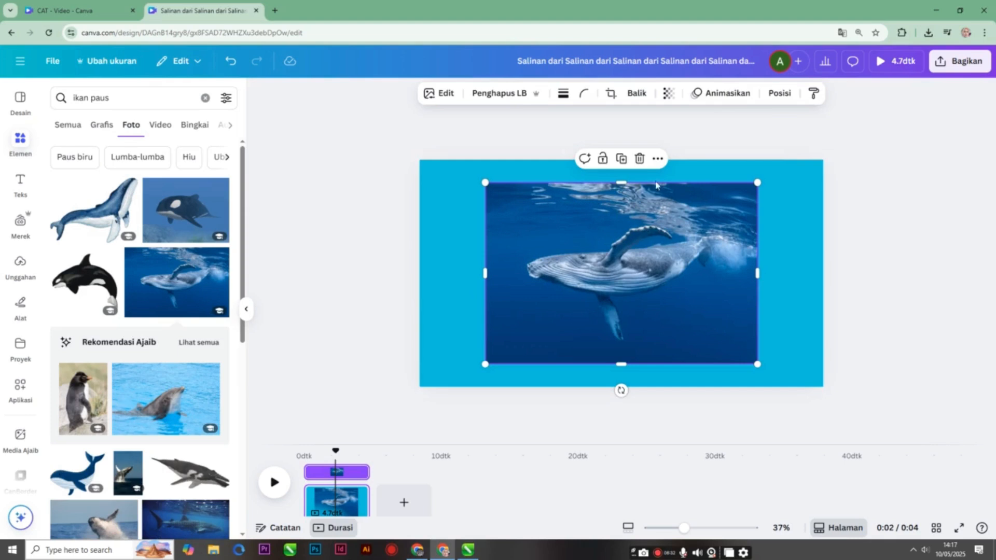
left_click(504, 94)
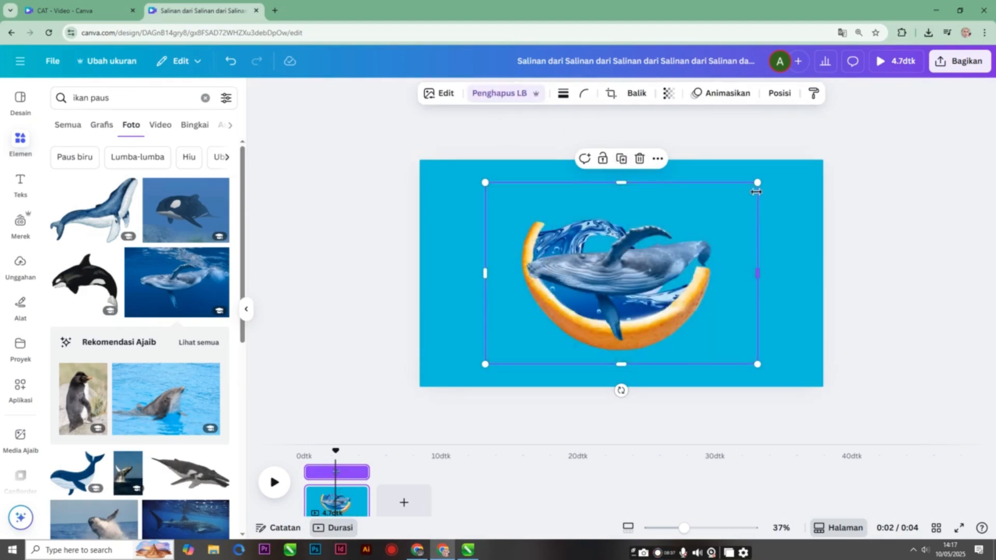
left_click_drag(758, 185, 649, 255)
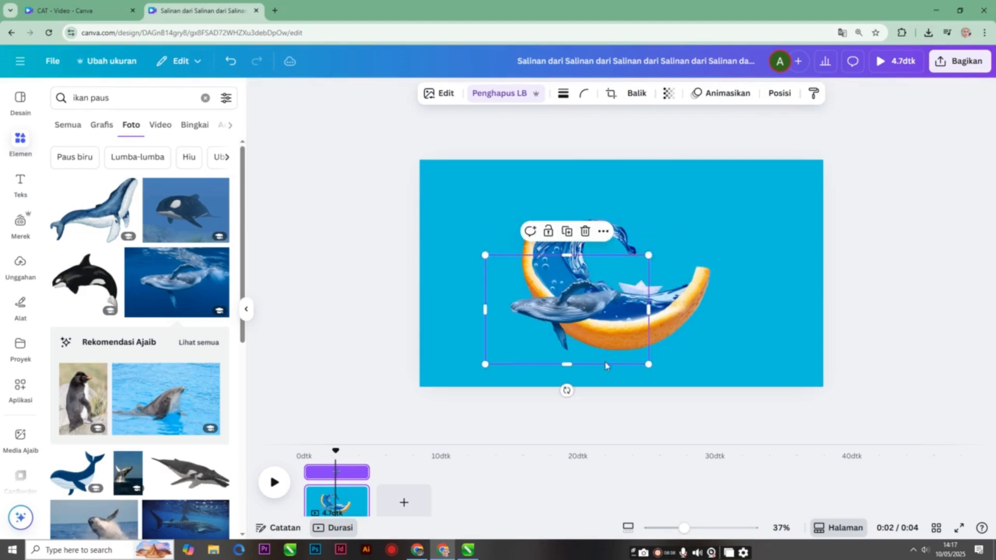
Rotate the whale diagonally along the peel's curve and shrink it to fit inside the water near the peel's left side
left_click_drag(566, 392, 509, 367)
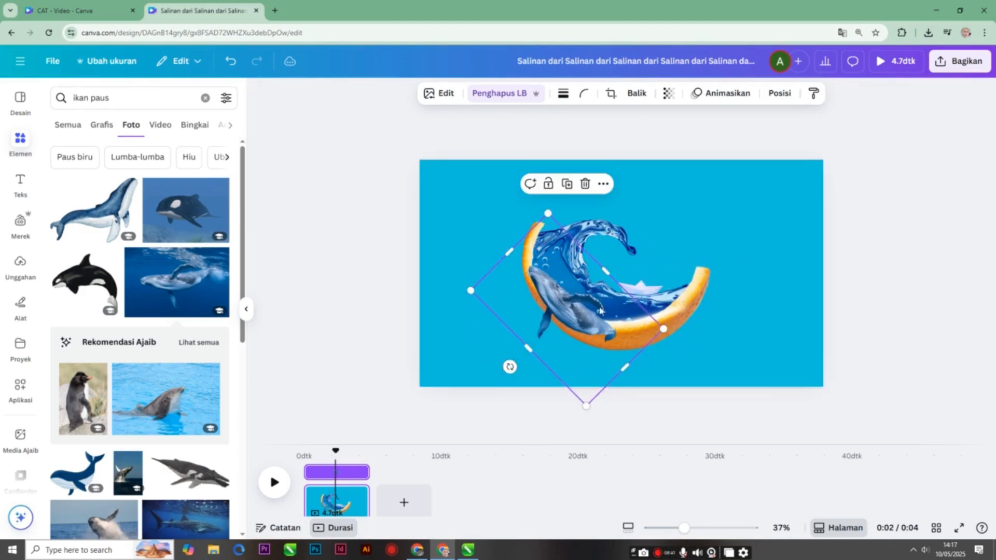
left_click_drag(553, 213, 554, 229)
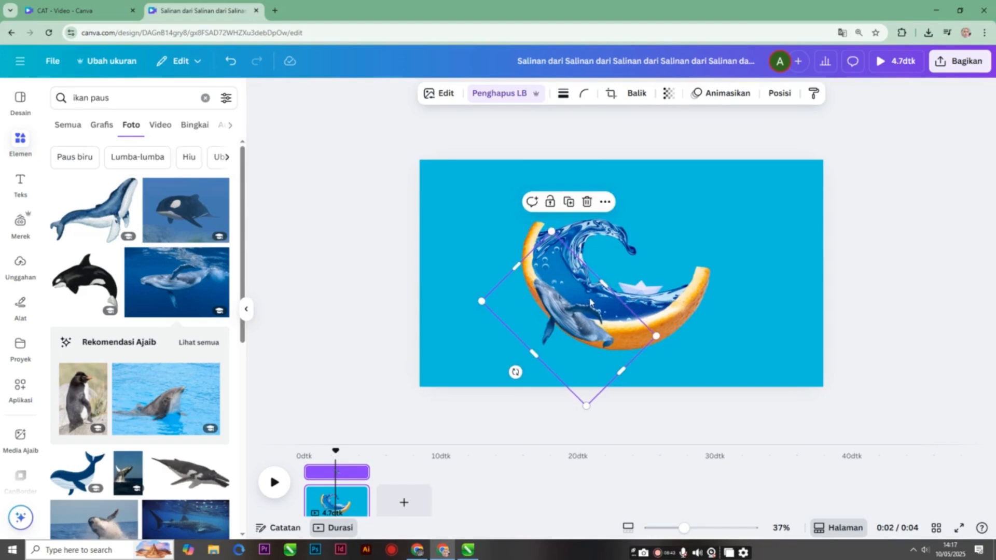
left_click_drag(585, 299, 599, 270)
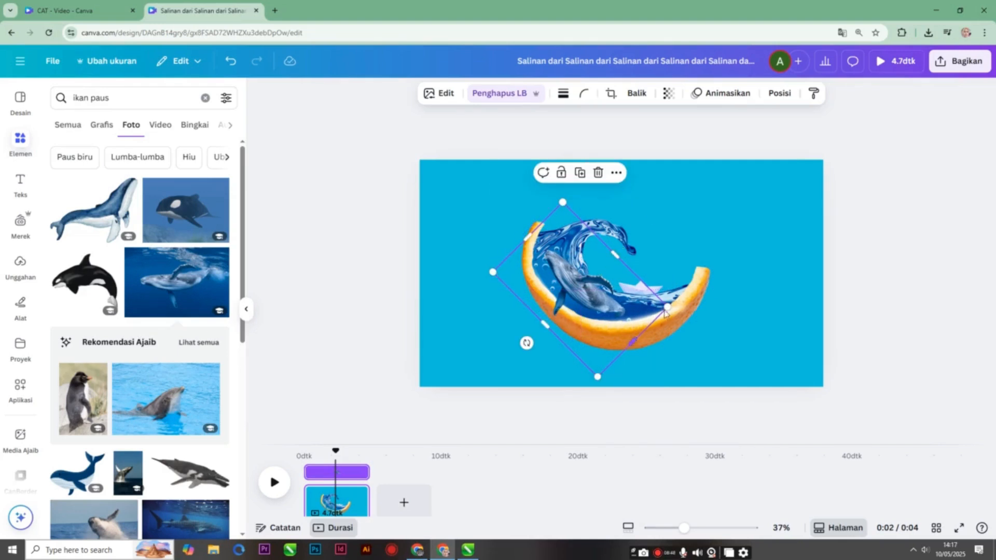
left_click_drag(665, 305, 600, 287)
left_click_drag(549, 315, 570, 311)
left_click(568, 296)
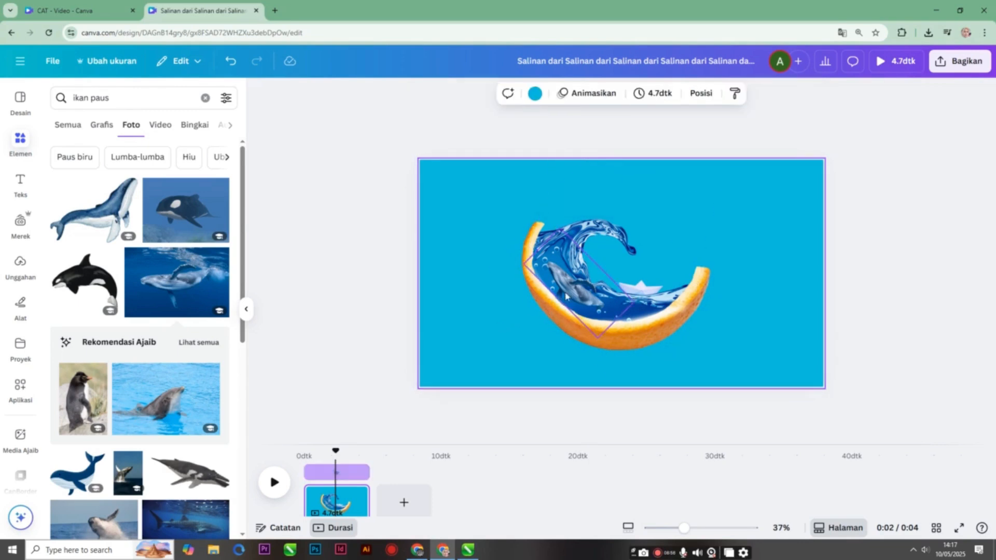
Set the whale's transparency to about 56 so it blends into the water
left_click(573, 287)
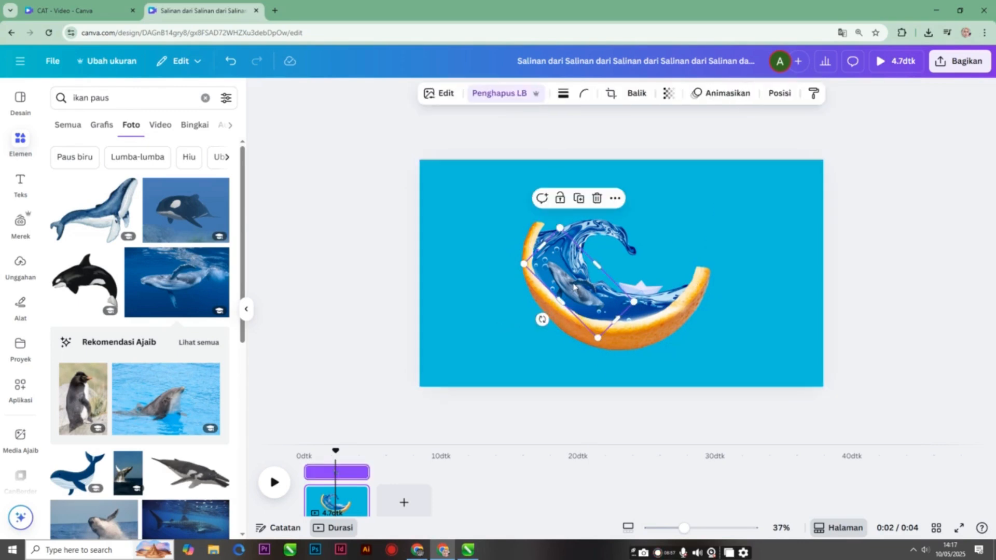
left_click(668, 94)
left_click_drag(693, 140, 683, 144)
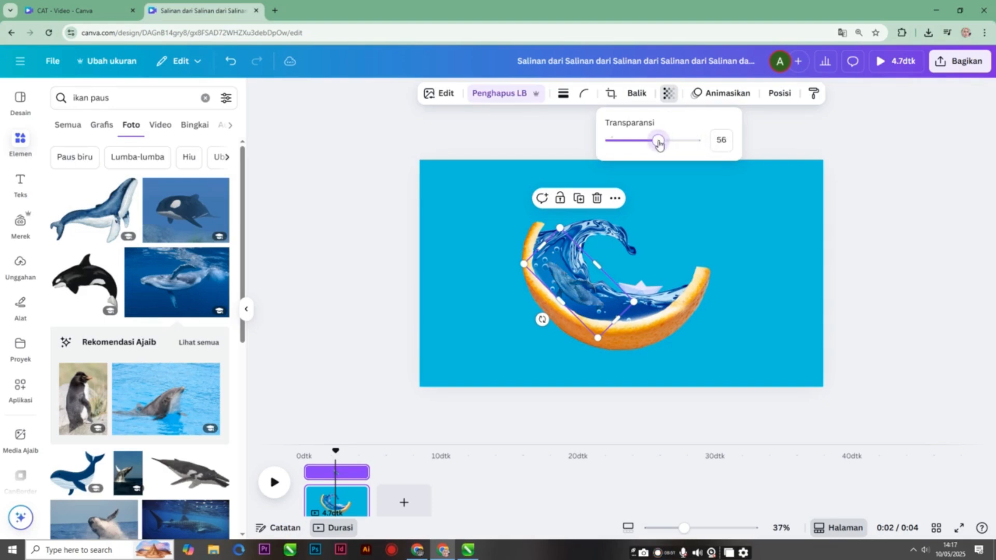
Reposition the semi-transparent whale below the wave and reduce it further within the water
left_click_drag(564, 320, 600, 330)
mouse_move(577, 304)
left_mouse_down()
mouse_move(573, 312)
mouse_move(586, 294)
left_mouse_up()
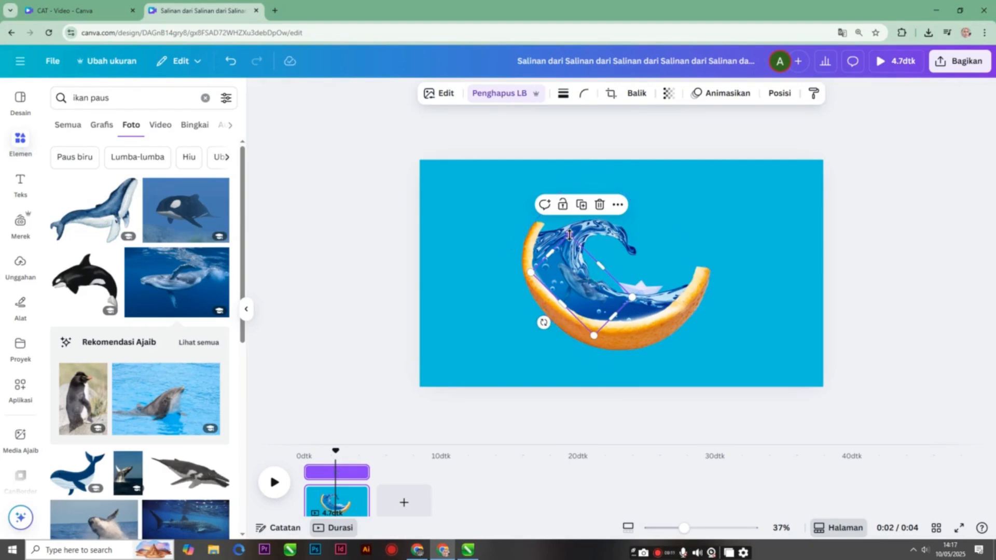
left_click_drag(574, 233, 587, 258)
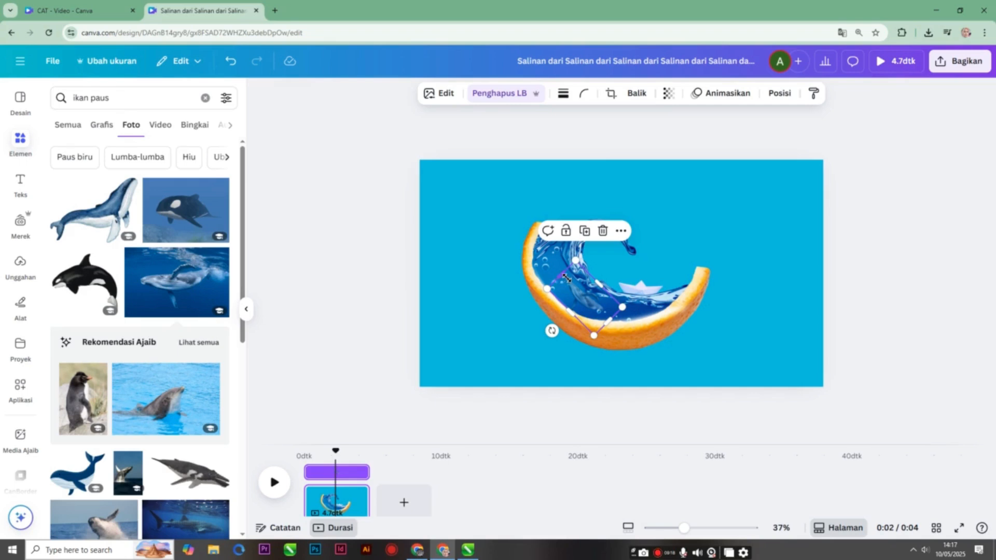
left_click(840, 278)
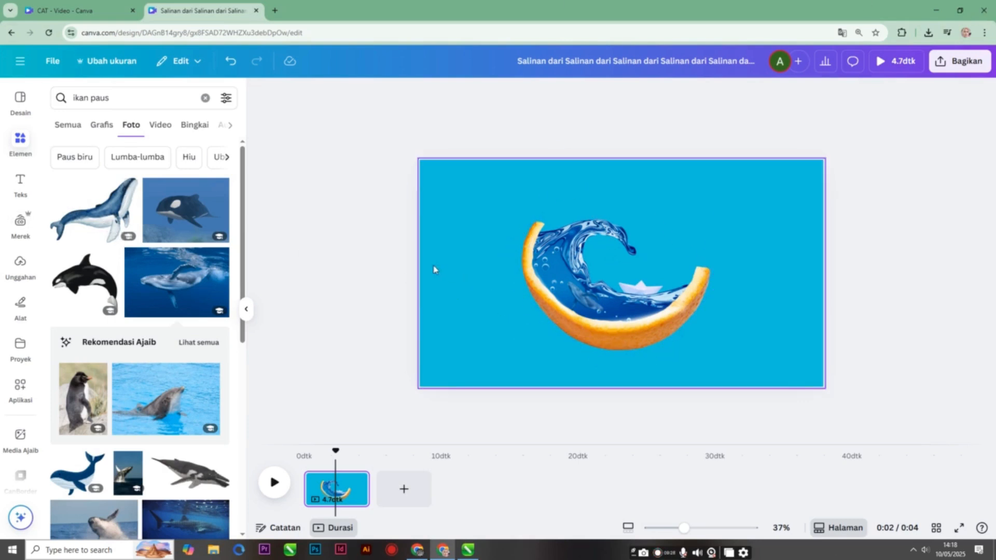
Search the photos for "island", insert the palm-tree island on bright blue sea, and remove its background
left_click(119, 101)
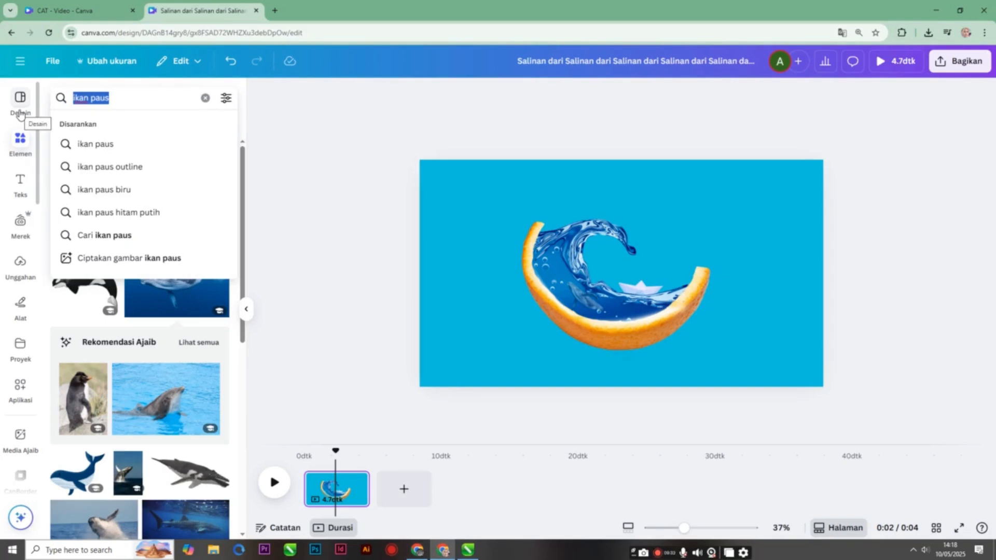
type("island")
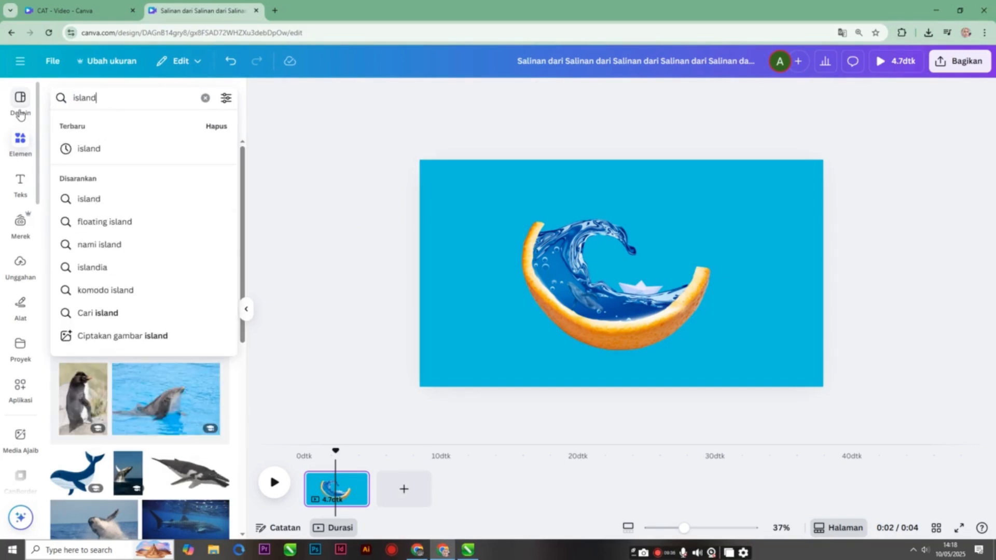
key("Return")
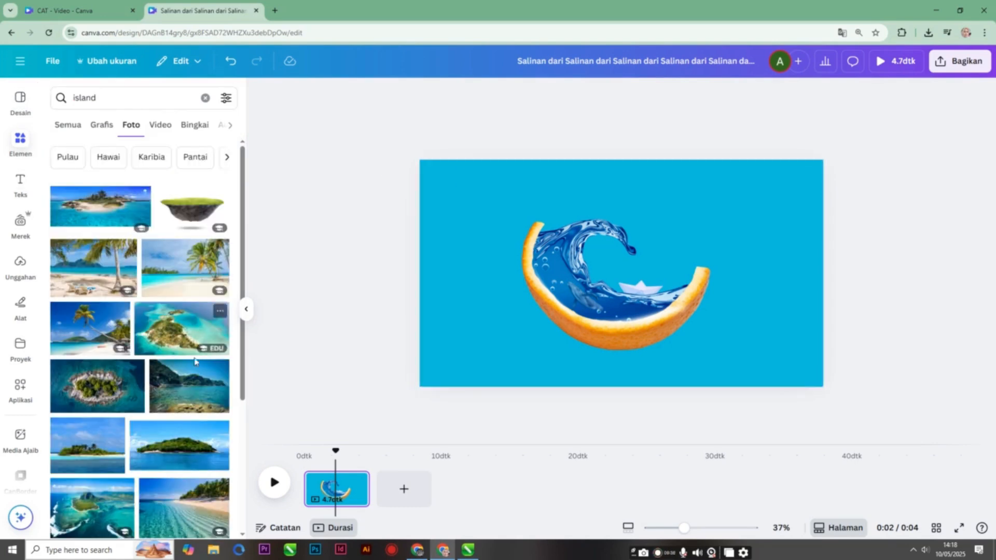
scroll(161, 373, "down", 7)
scroll(162, 367, "down", 4)
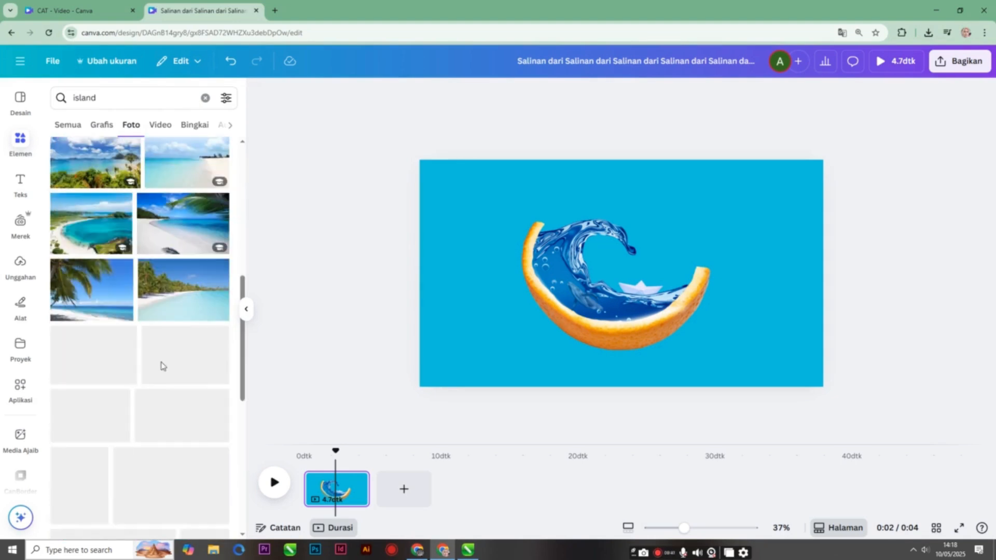
scroll(140, 340, "down", 5)
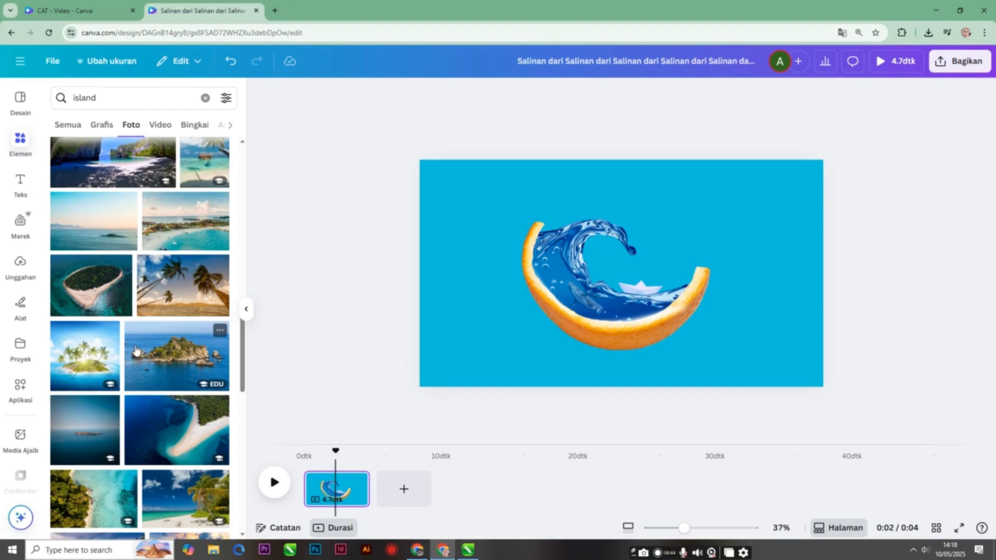
scroll(136, 351, "down", 2)
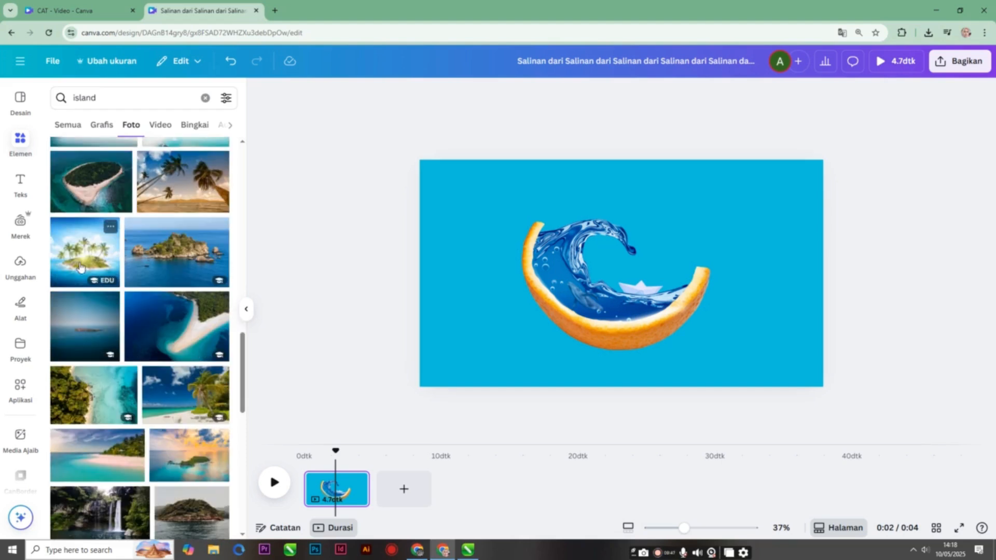
left_click(81, 267)
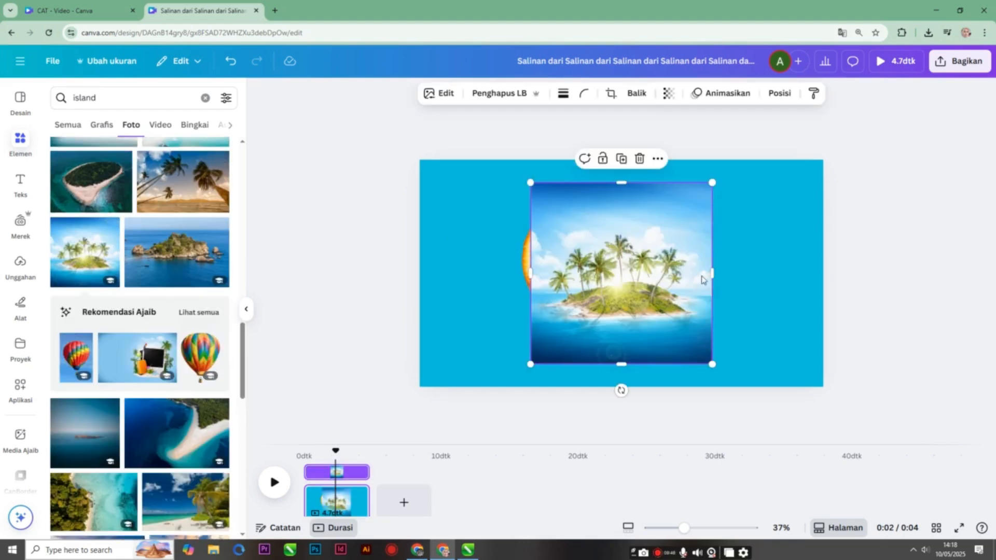
left_click_drag(650, 313, 640, 300)
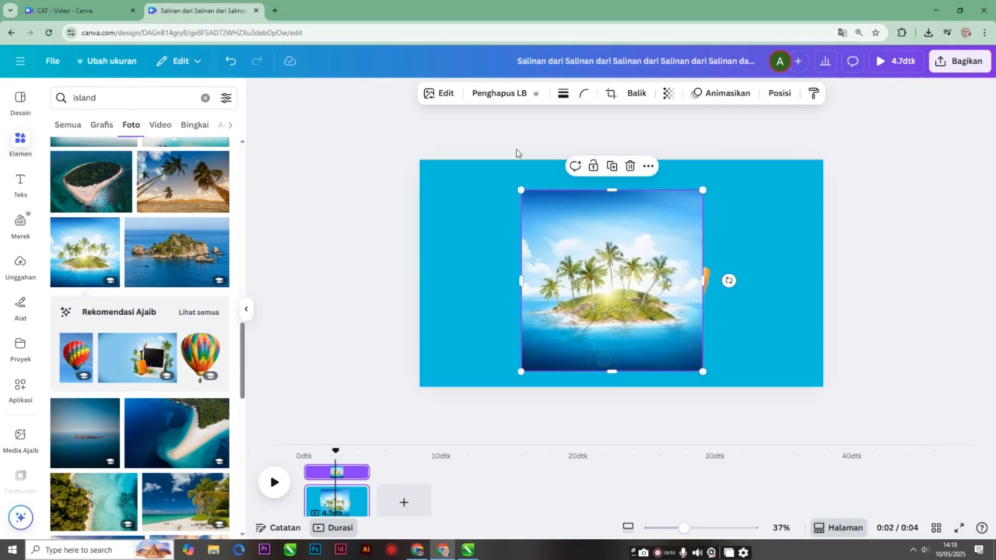
left_click(497, 96)
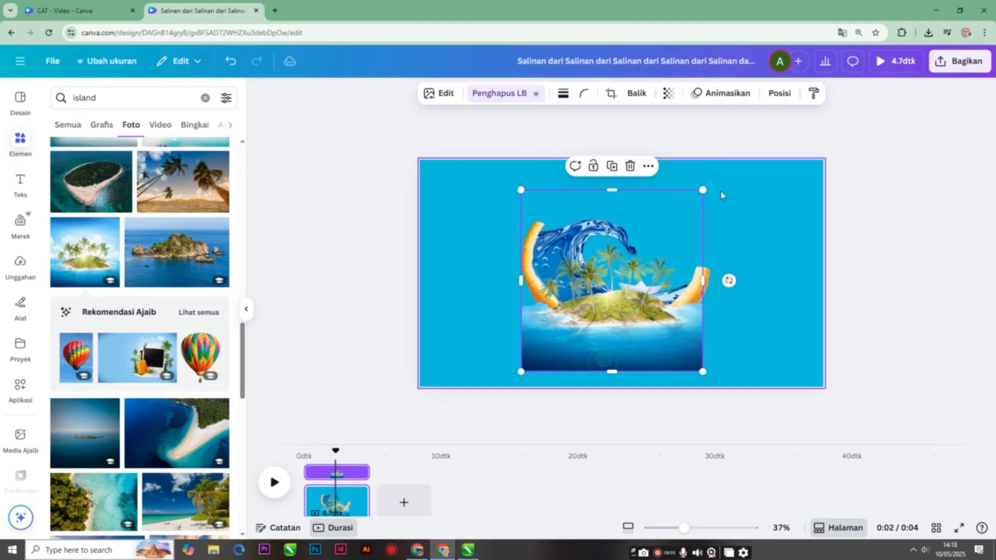
Shrink the island cutout and place it over the water inside the orange peel, beside the wave's curl
left_click_drag(703, 190, 617, 311)
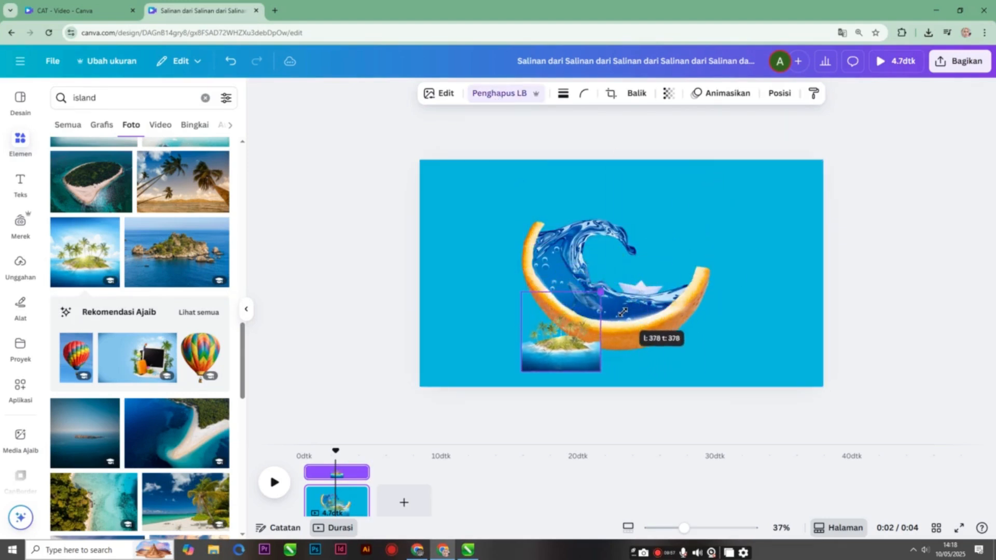
left_click_drag(592, 346, 658, 292)
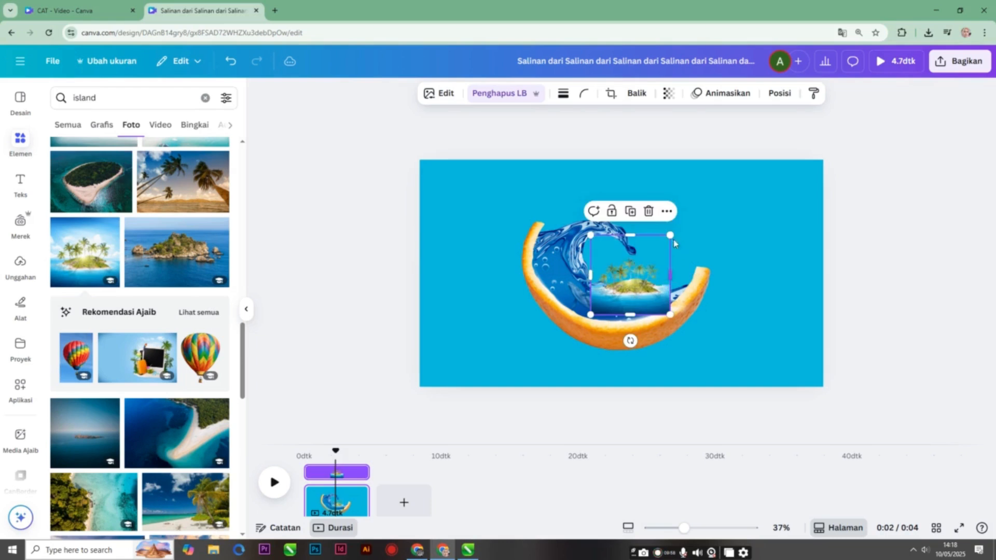
left_click_drag(674, 244, 703, 202)
left_click_drag(665, 277, 657, 285)
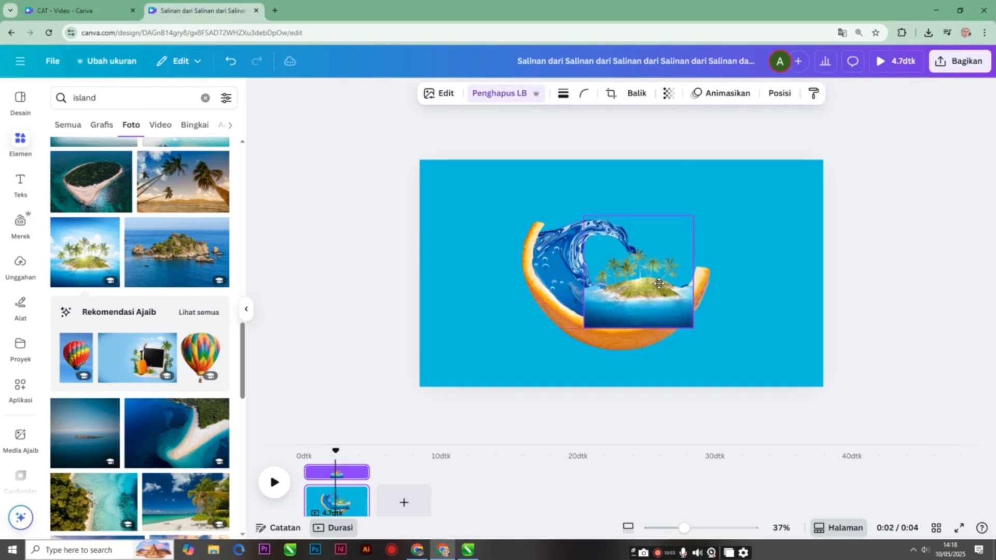
left_click(603, 290)
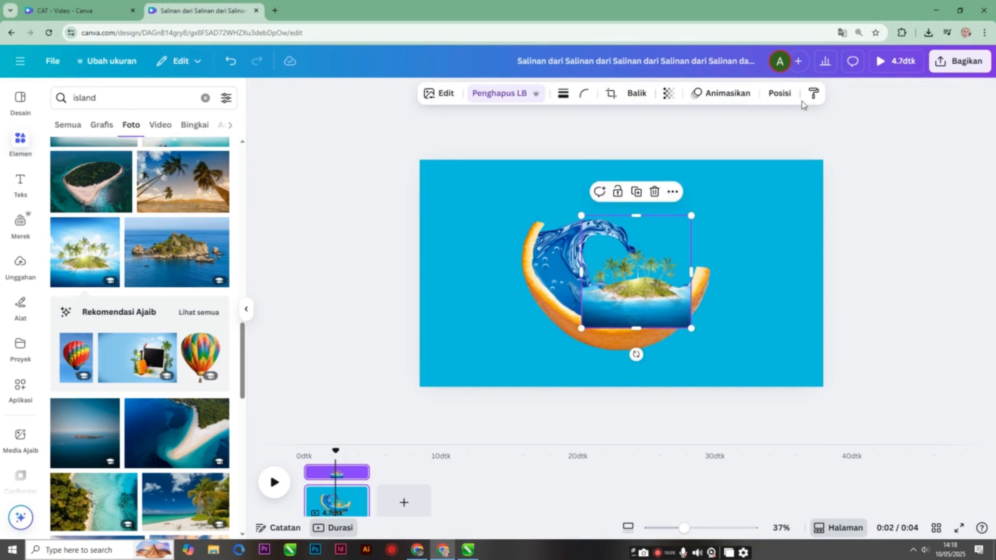
Put the island layer directly above the background behind the paper boat, and tilt and resize it to fit the peel's curve
left_click(779, 94)
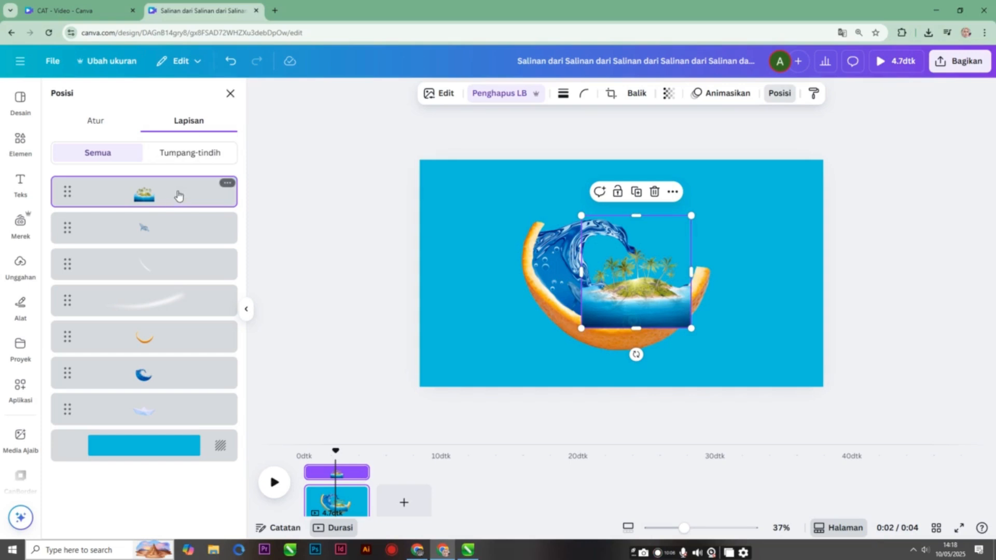
left_click_drag(173, 200, 192, 409)
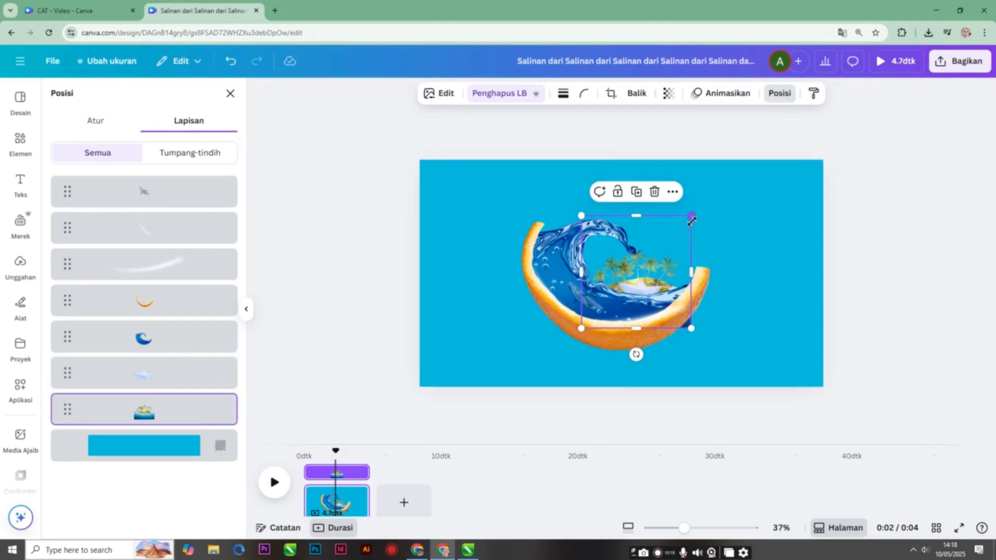
left_click_drag(692, 220, 673, 233)
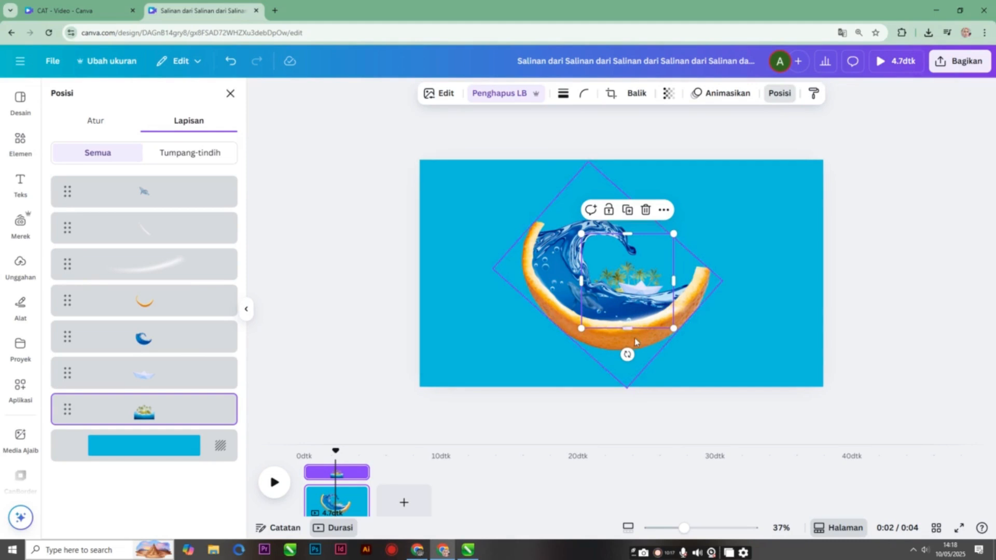
mouse_move(628, 353)
left_mouse_down()
mouse_move(640, 382)
mouse_move(615, 354)
left_mouse_up()
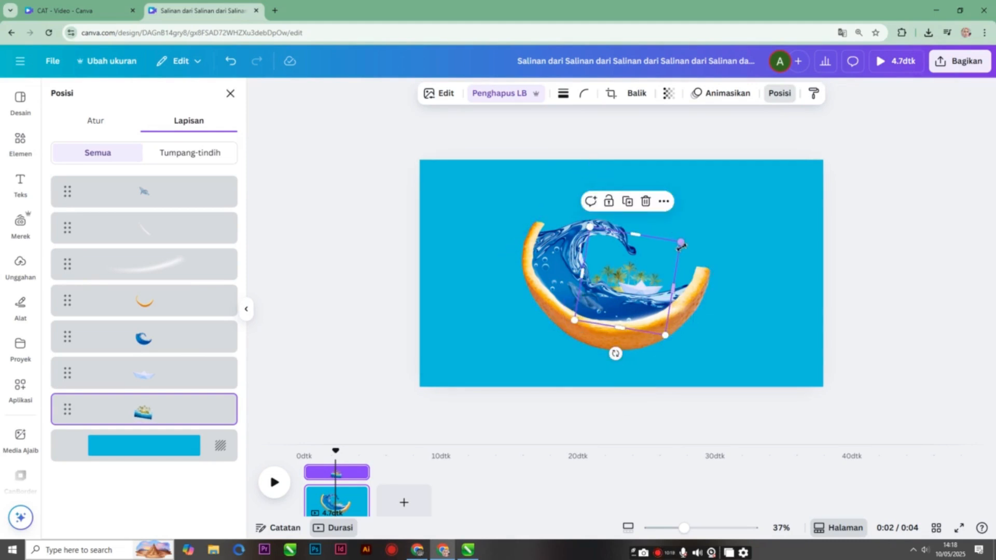
left_click_drag(680, 244, 672, 221)
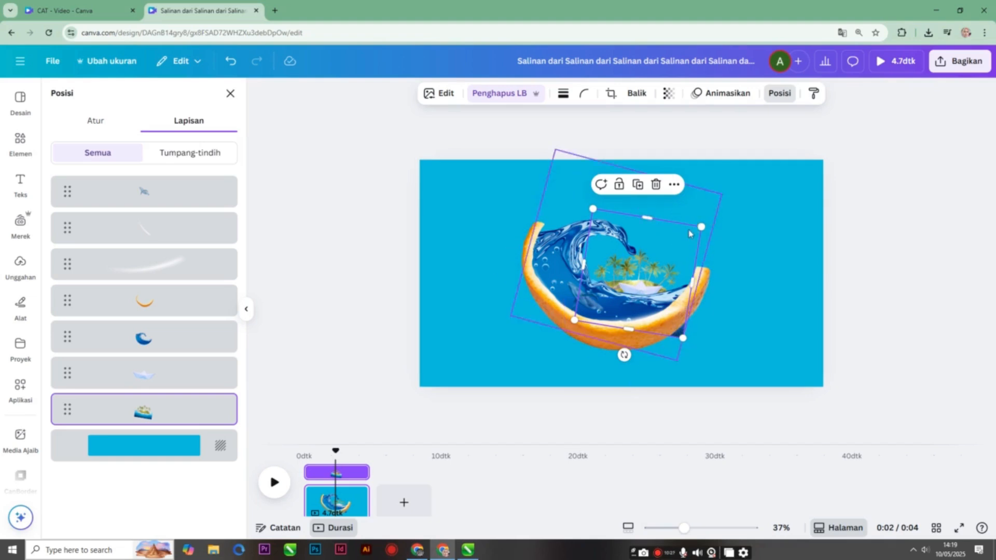
mouse_move(590, 206)
left_mouse_down()
mouse_move(583, 193)
mouse_move(600, 210)
mouse_move(590, 206)
left_mouse_up()
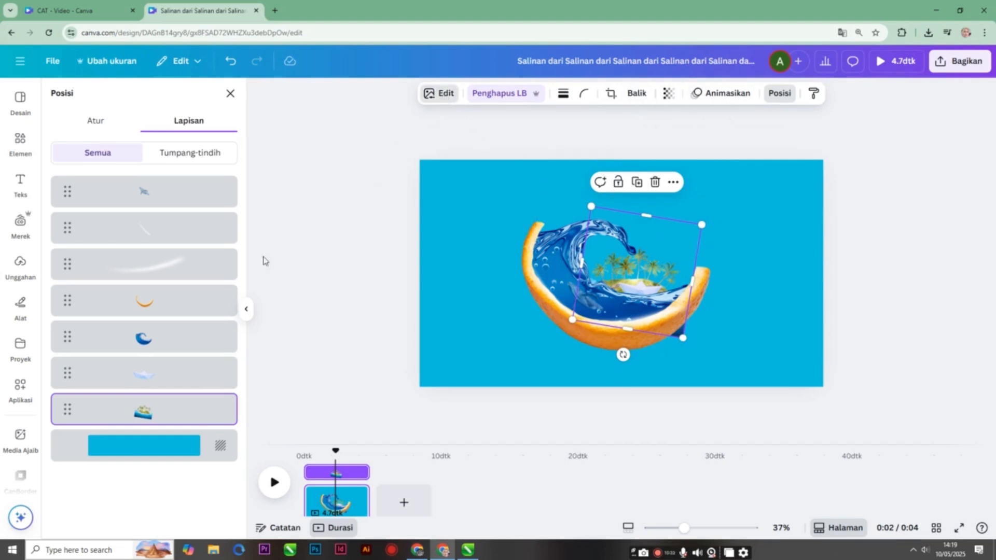
Apply a light whole-image blur to the island and scale it down slightly so it stays within the peel
left_click(185, 414)
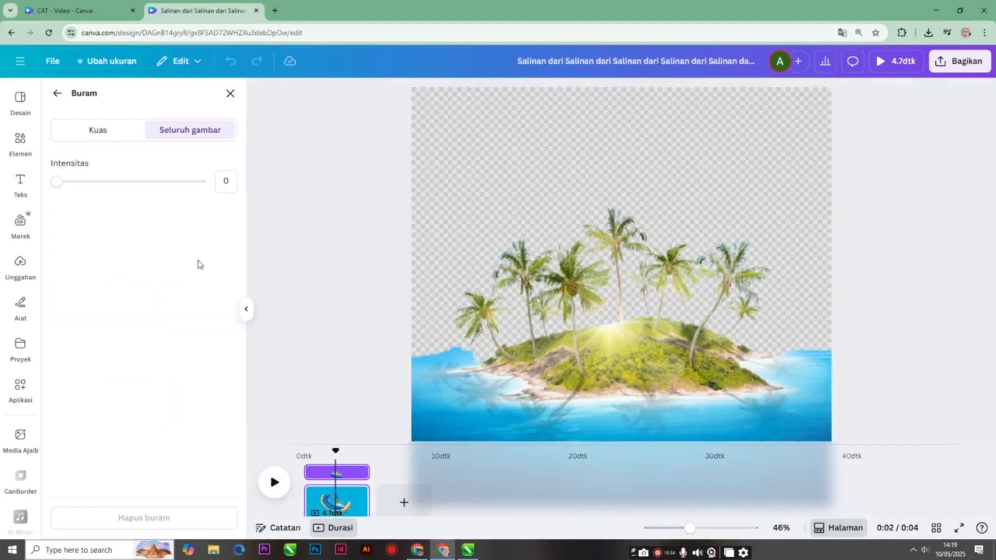
left_click(92, 185)
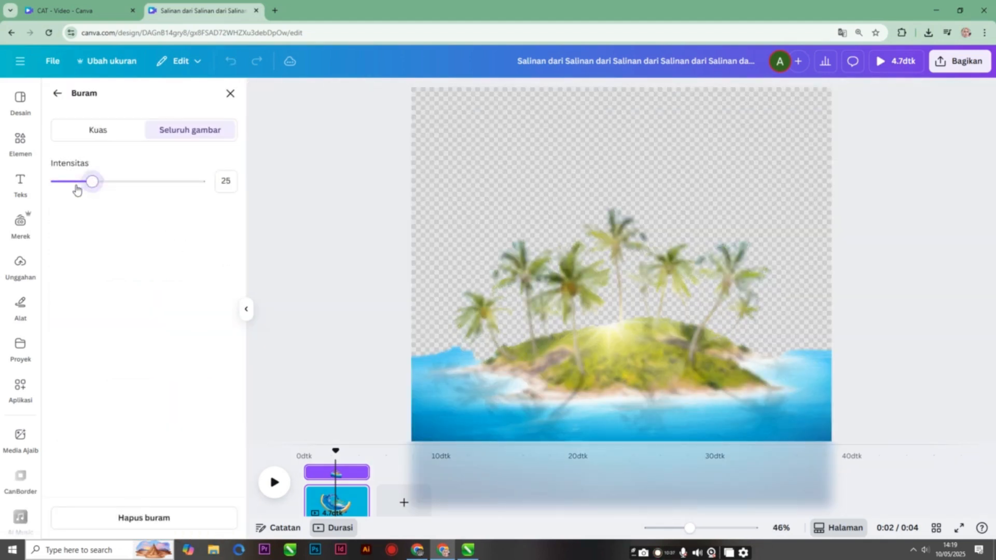
left_click(77, 182)
left_click(230, 94)
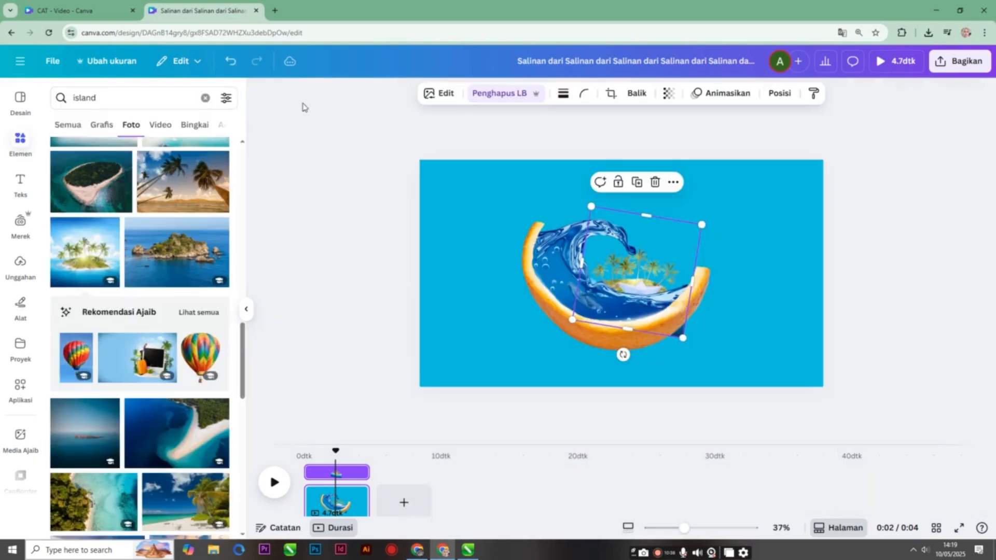
left_click_drag(682, 338, 672, 332)
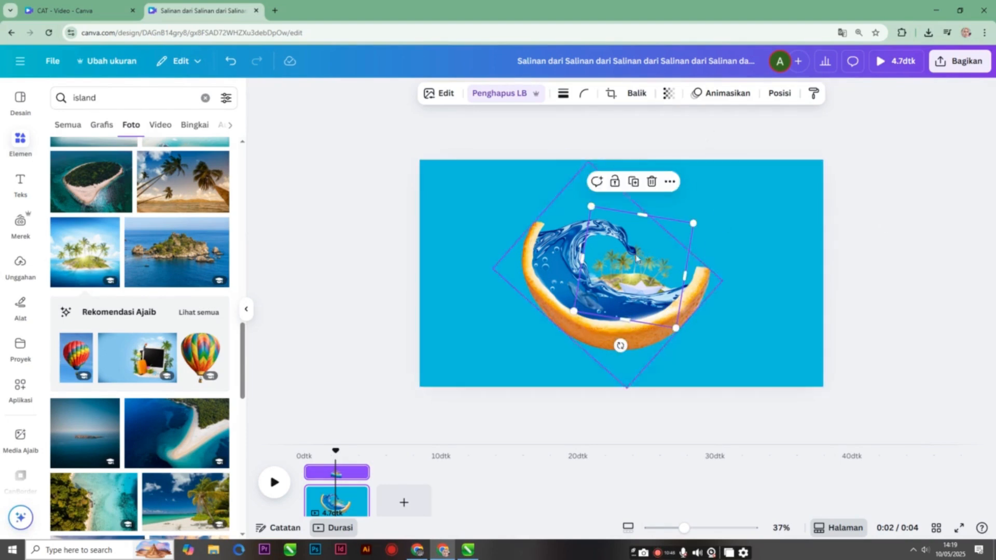
Search the photos for "cloud", insert a transparent white cloud image, and fit it over the island at about 541 × 289 px
left_click(21, 143)
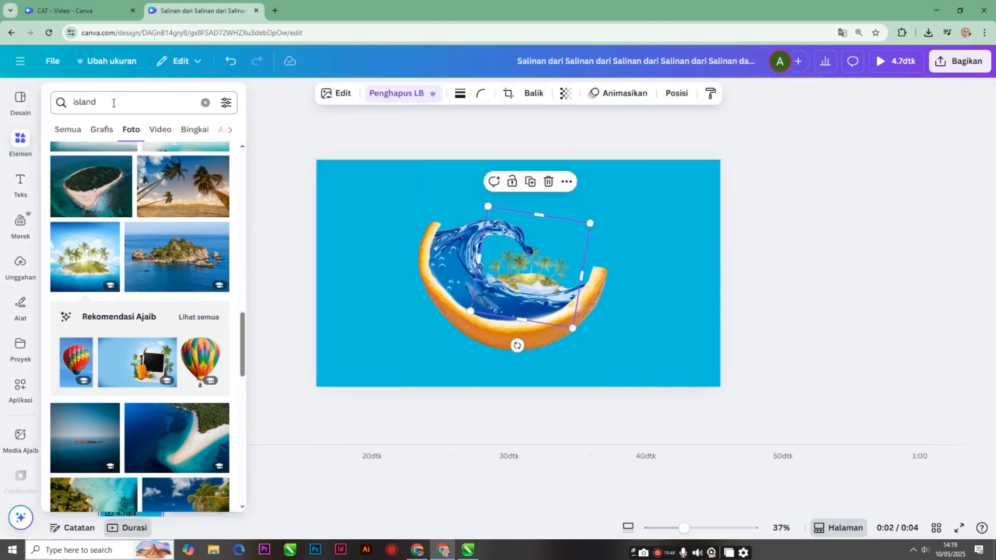
type("cloud")
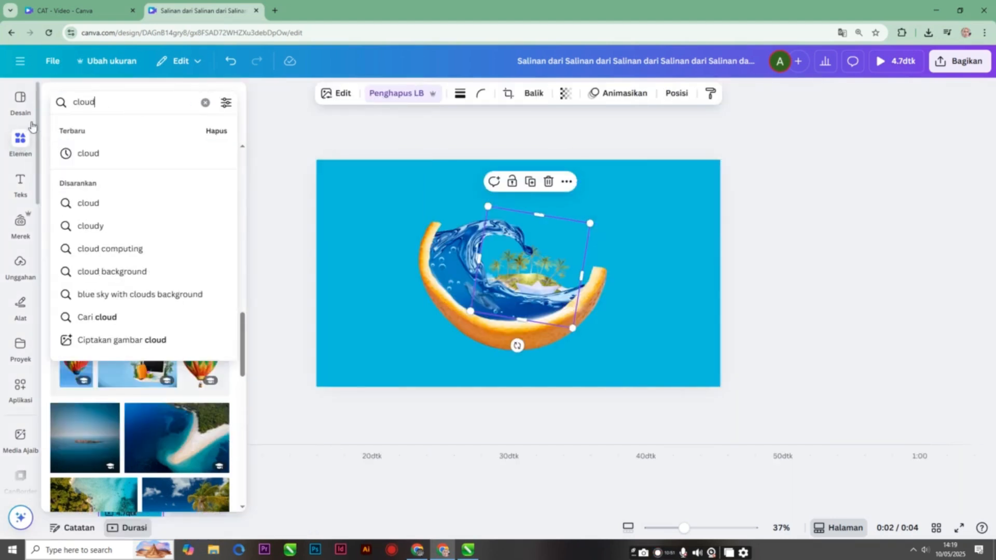
key("Return")
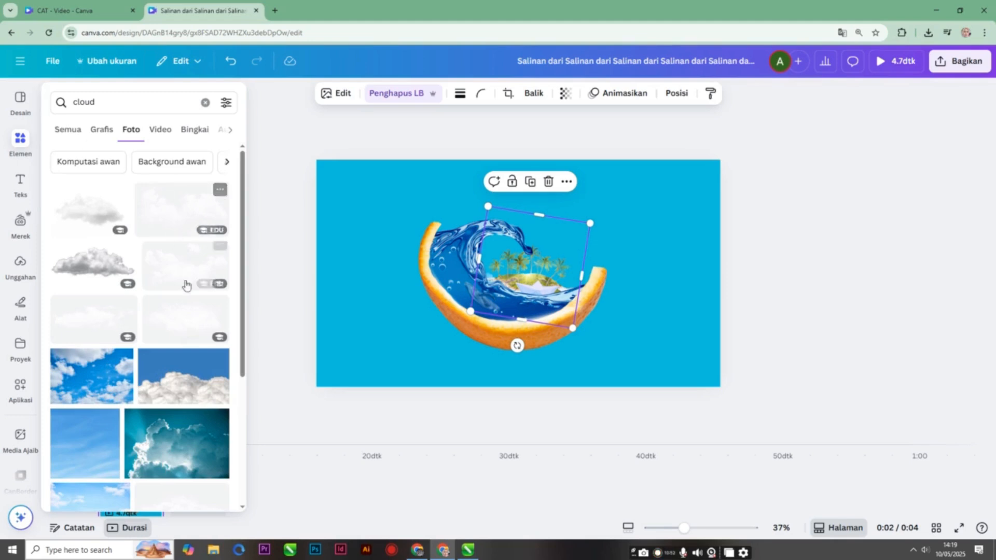
left_click(185, 269)
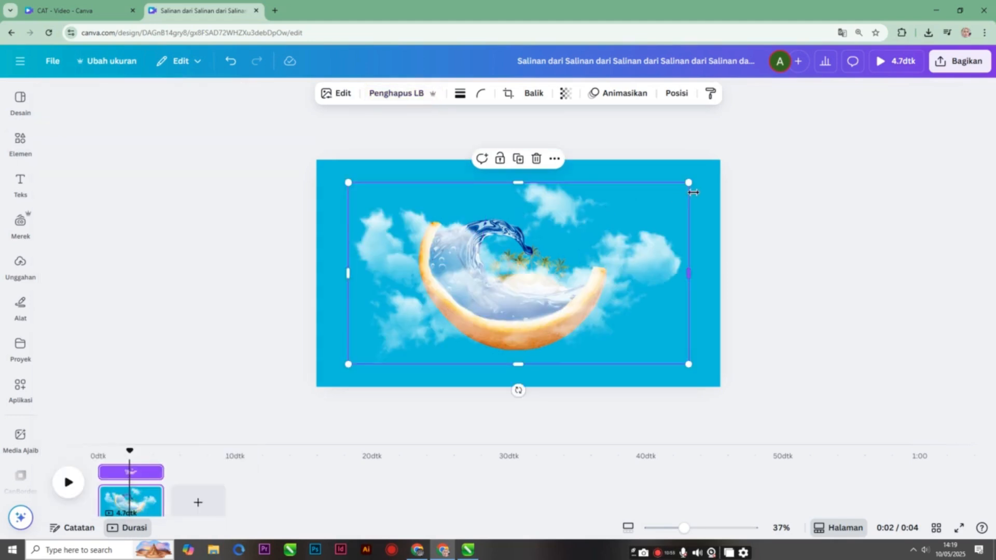
left_click_drag(689, 183, 462, 307)
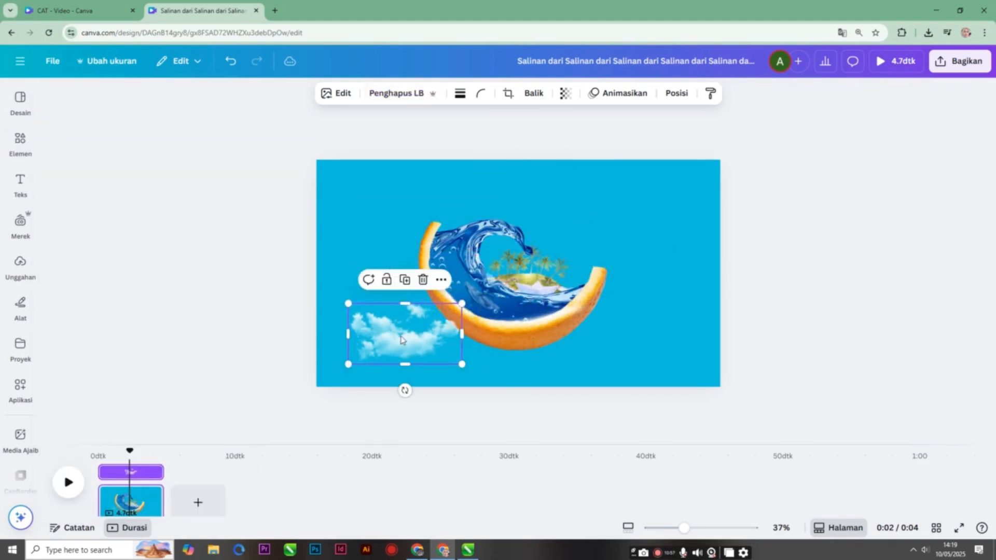
left_click_drag(406, 338, 510, 265)
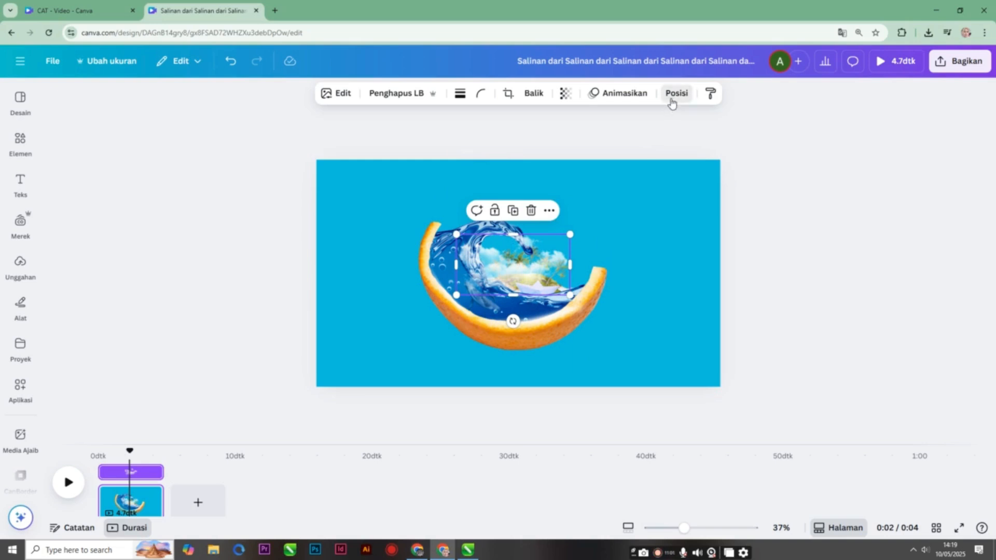
Send the clouds to the very back, behind the island and wave
left_click(675, 93)
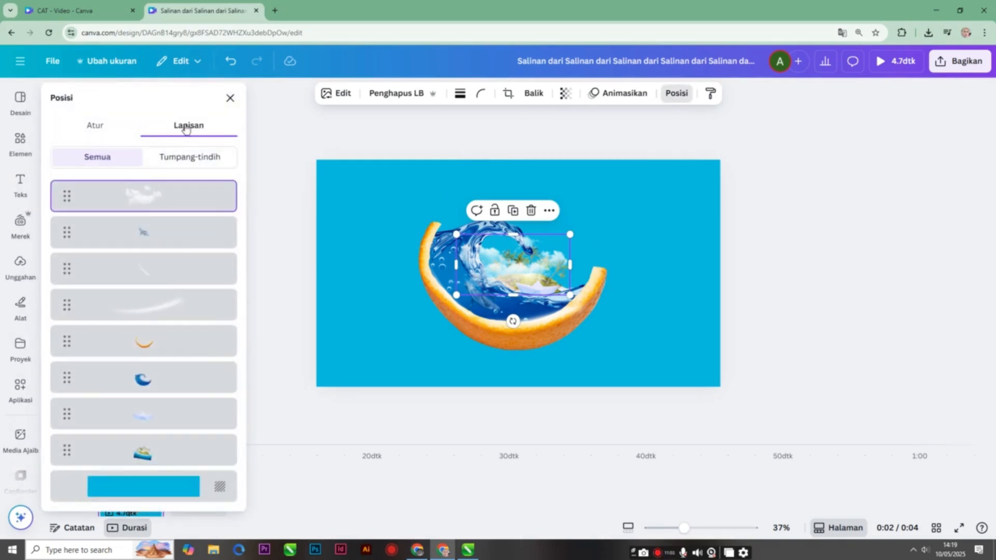
left_click(102, 134)
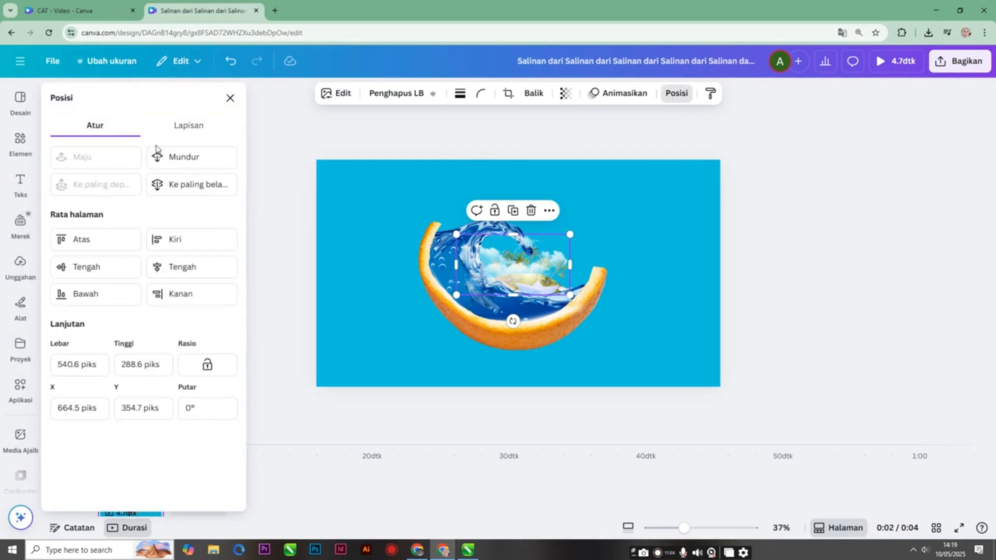
left_click(194, 186)
Duplicate the clouds, flip the copy horizontally, and fit it above the peel's right end at about 516 × 275 px
left_click(513, 210)
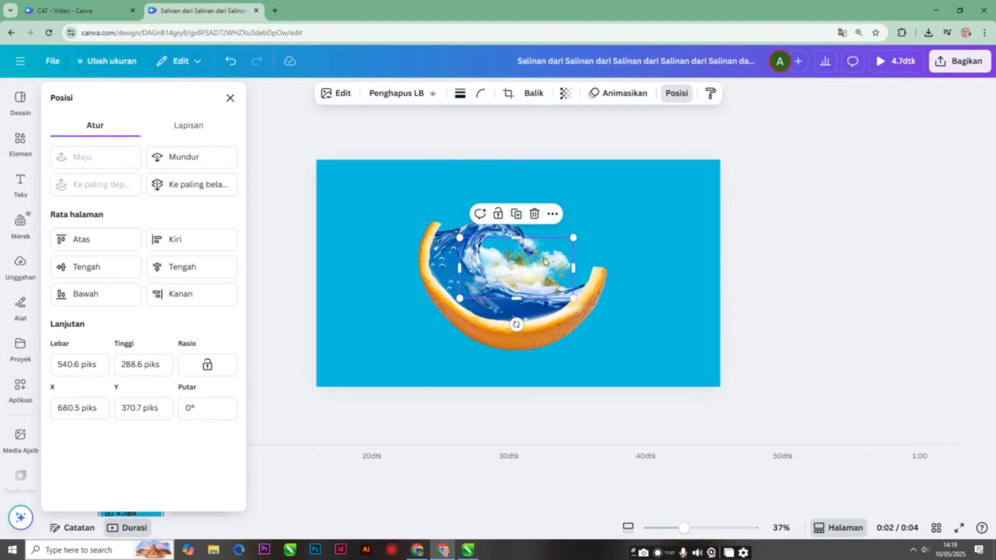
left_click_drag(535, 269, 591, 280)
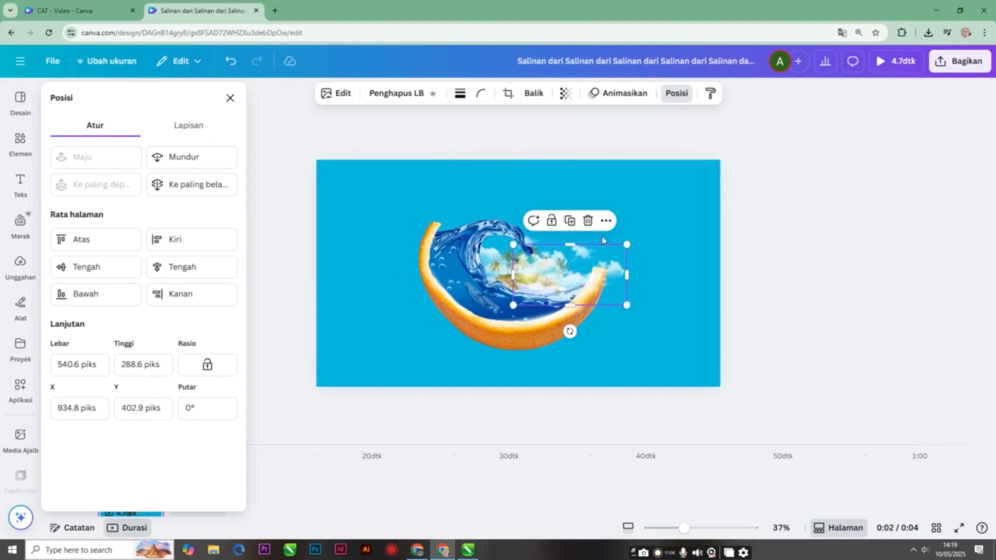
left_click(531, 96)
left_click(506, 123)
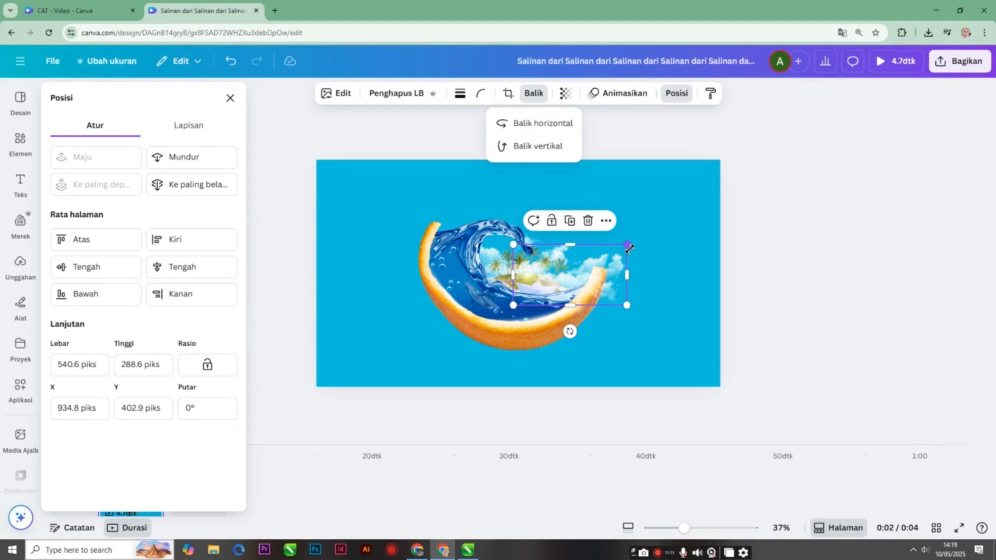
left_click_drag(629, 247, 580, 251)
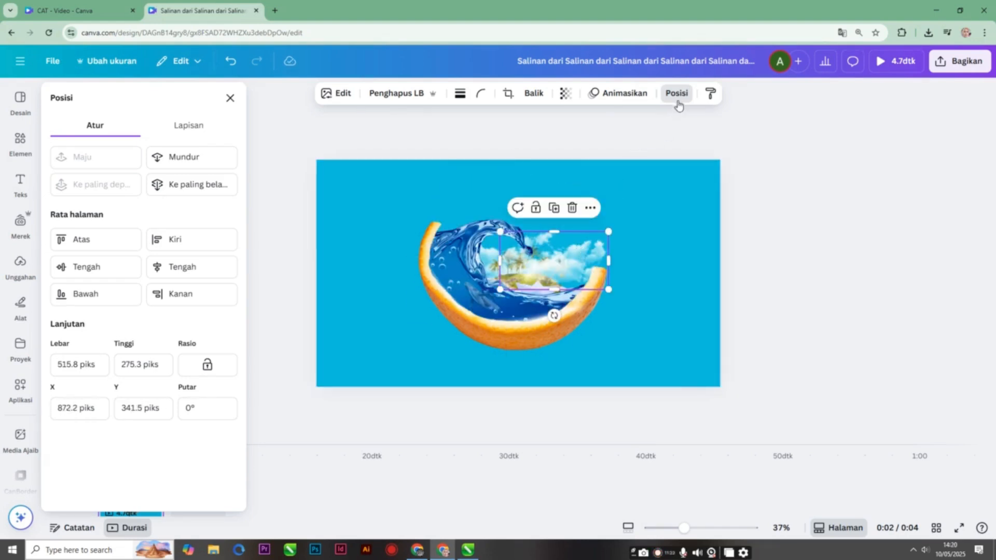
Set the flipped clouds' transparency to 78 and move them back behind the island and all other elements
left_click(564, 95)
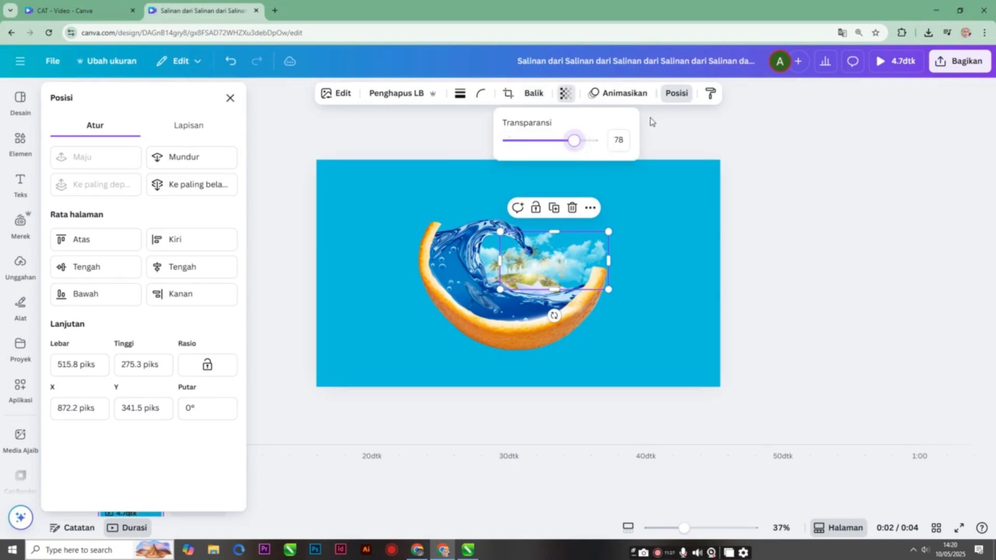
left_click(192, 161)
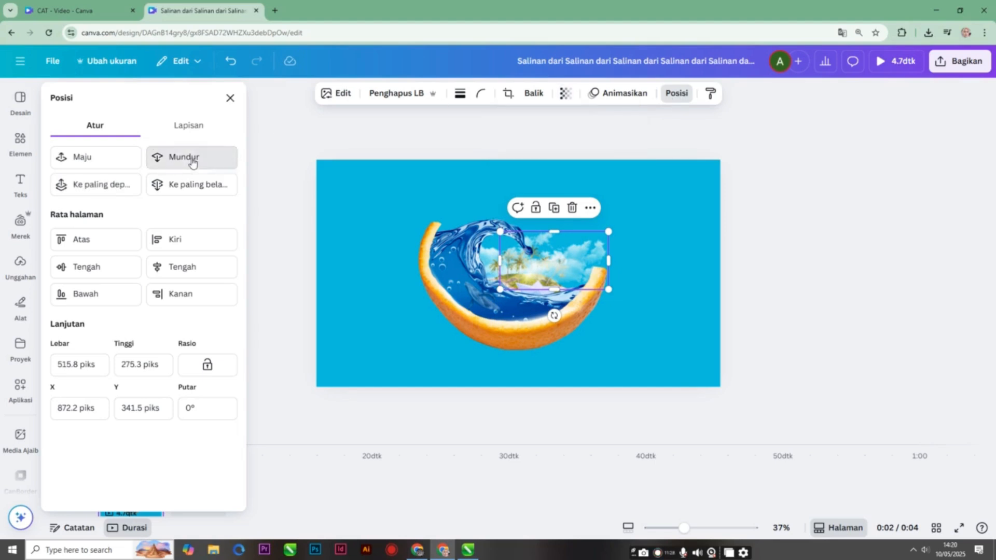
left_click(192, 161)
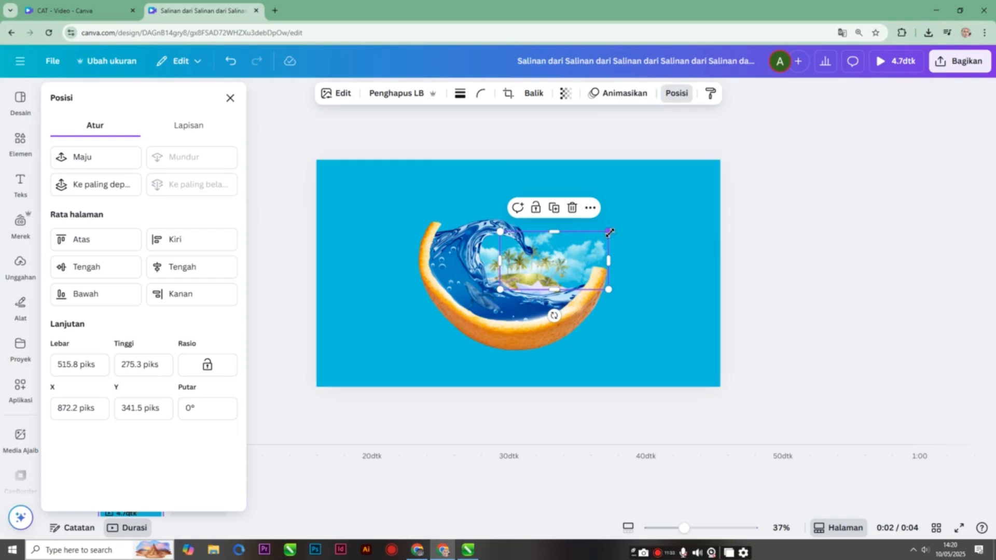
Scale the flipped clouds down to about 491 × 262 px within the peel's opening
left_click_drag(609, 233, 603, 234)
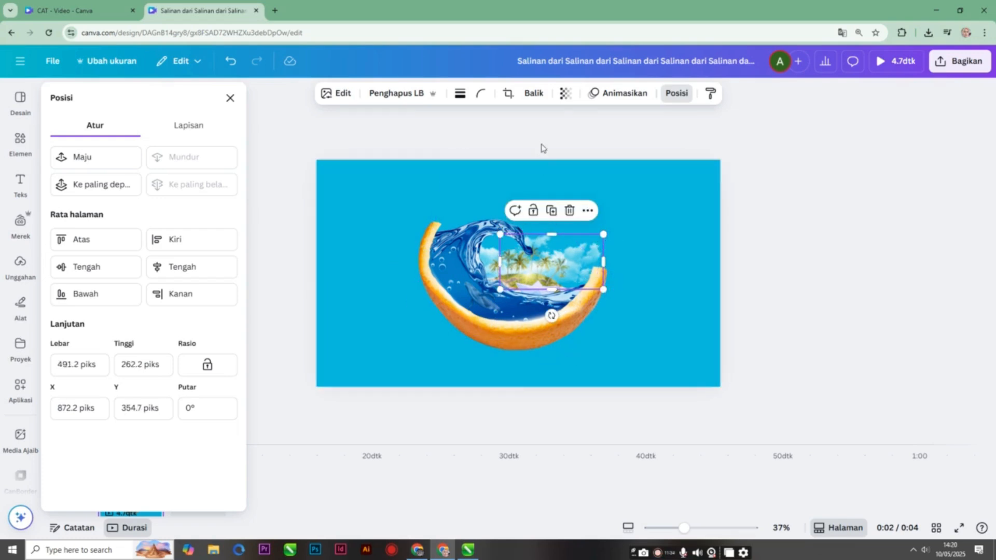
key("Escape")
left_click(111, 178)
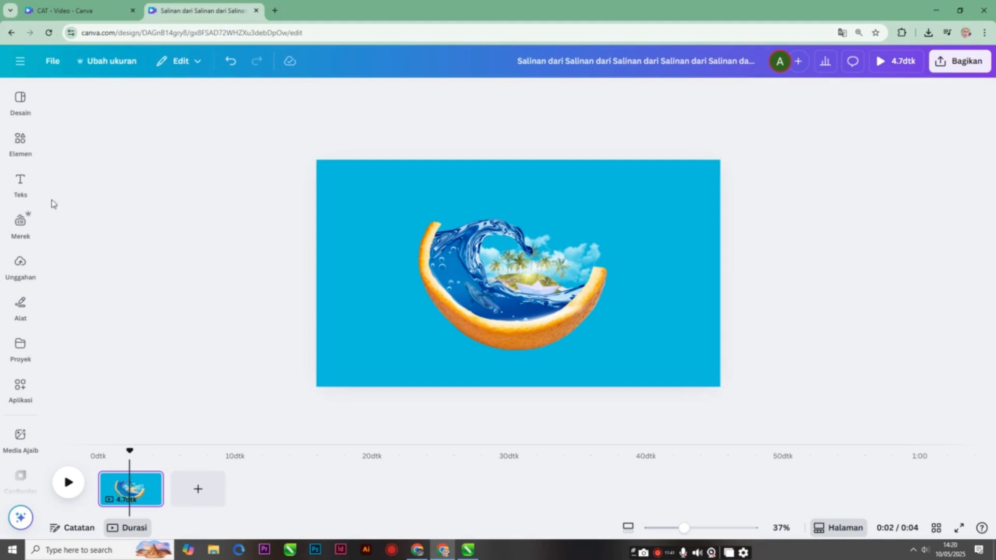
Search the photo elements for "bird" and look through the results for a suitable flock
left_click(21, 149)
left_click_drag(97, 99, 85, 98)
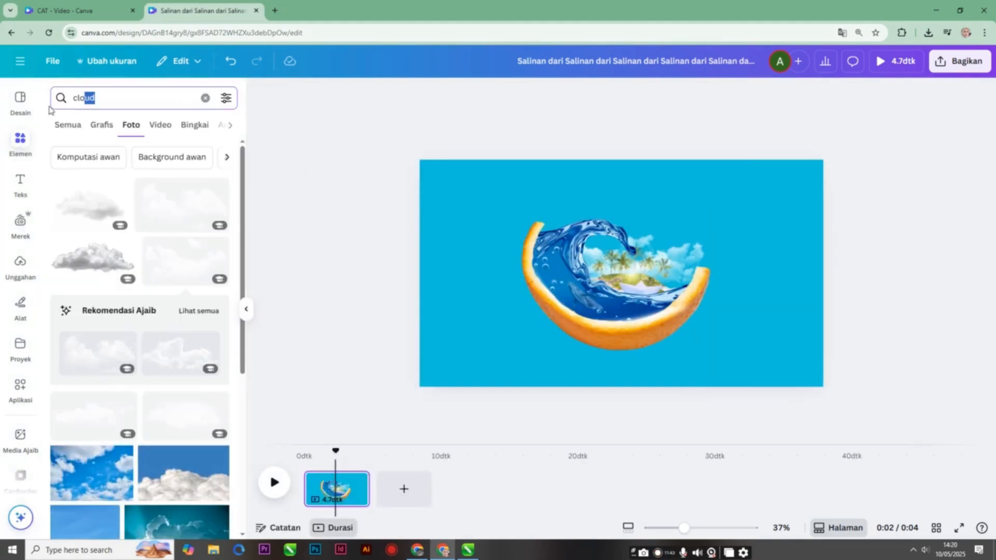
type("bird")
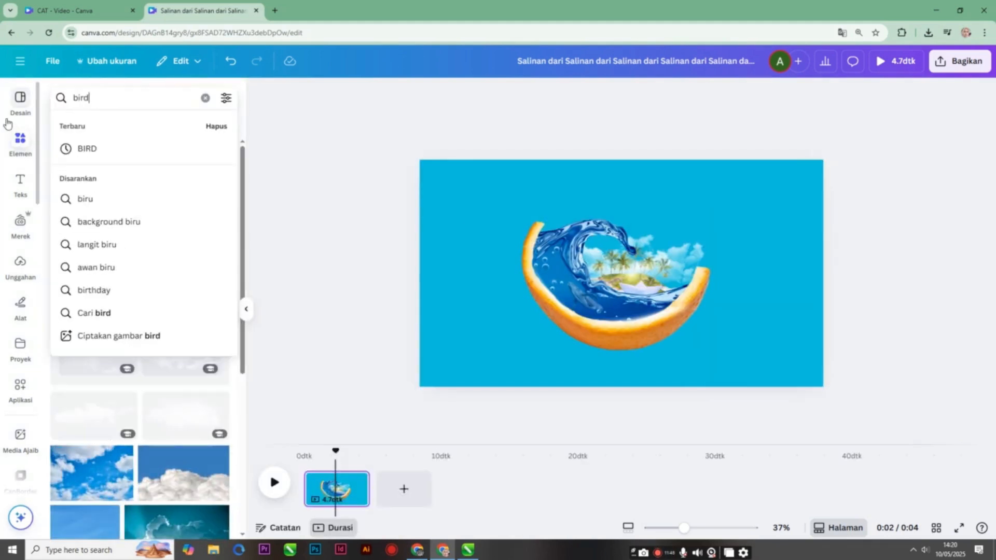
key("Return")
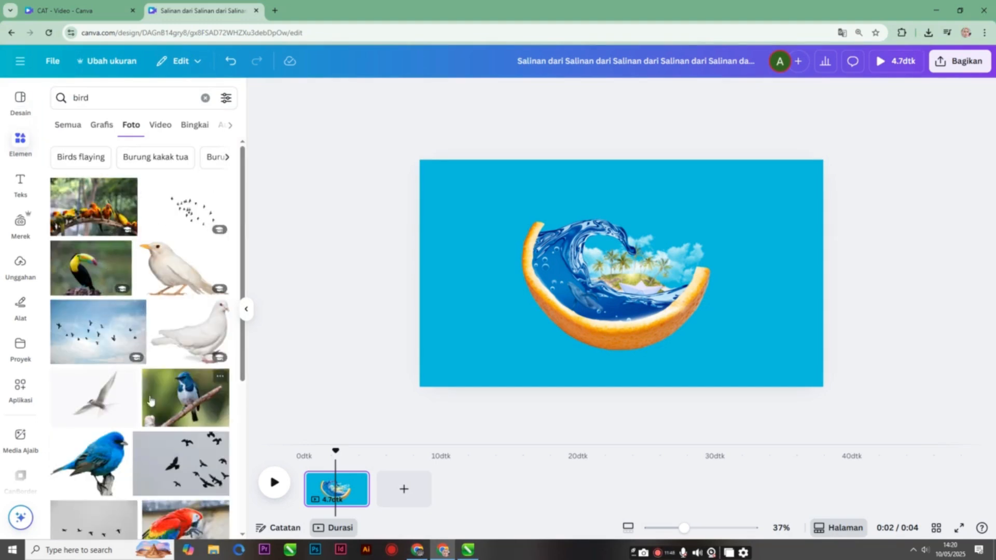
scroll(110, 402, "down", 4)
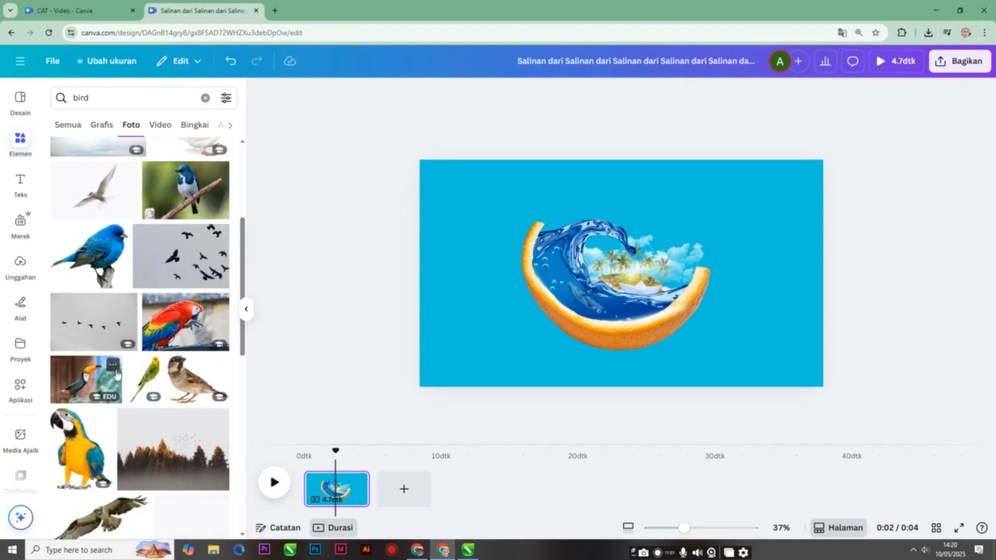
scroll(118, 367, "down", 4)
scroll(125, 175, "up", 6)
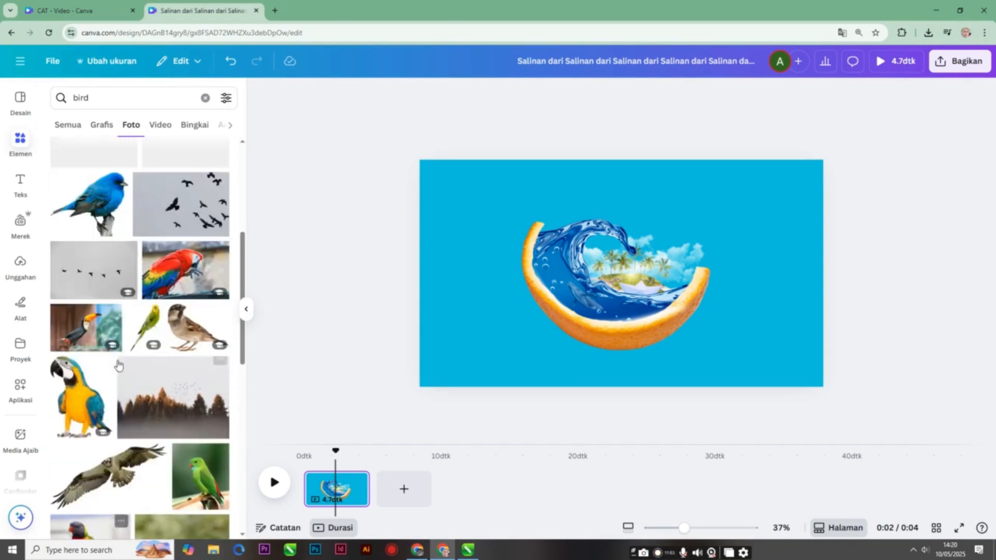
Look through the graphics for "bird" and continue with the related search "Bird flaying"
left_click(102, 124)
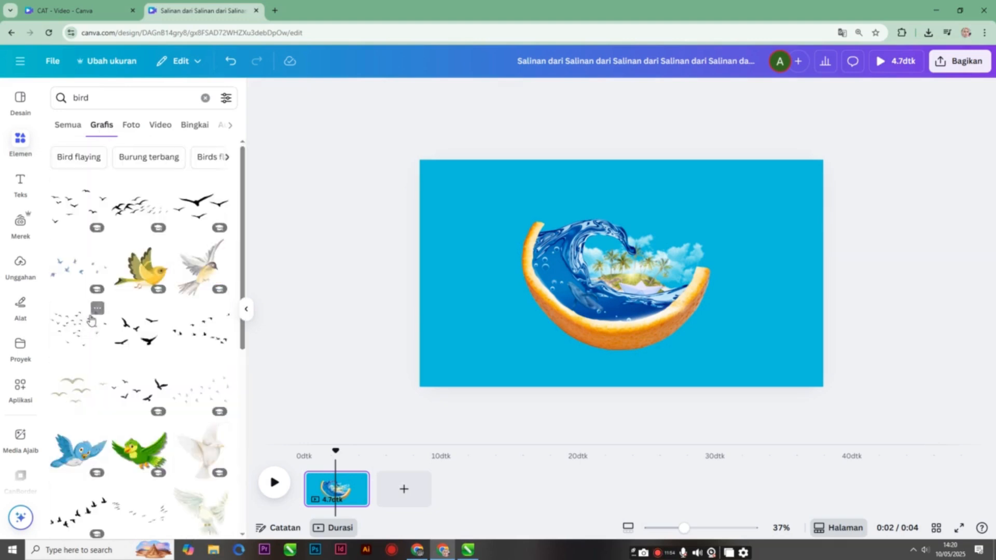
scroll(140, 319, "down", 5)
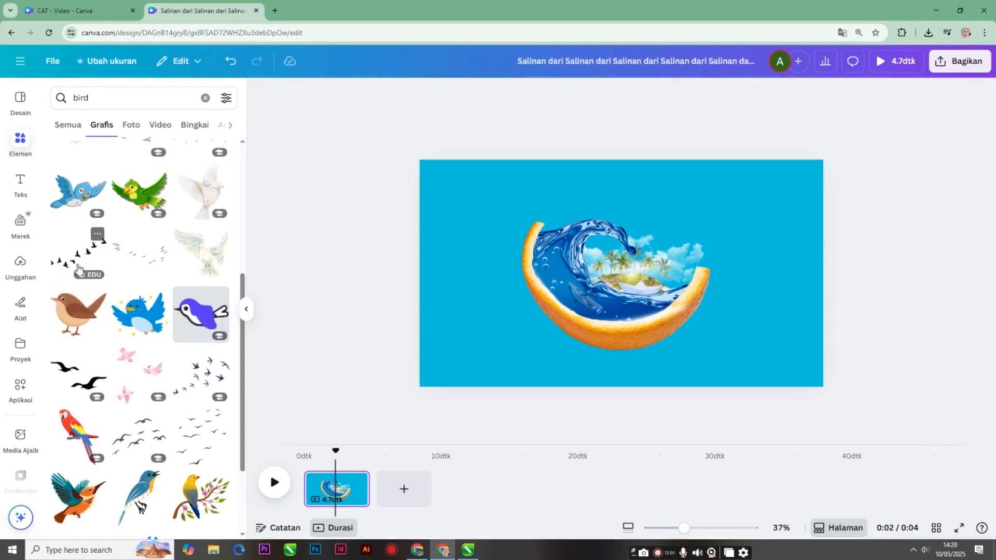
scroll(79, 269, "down", 6)
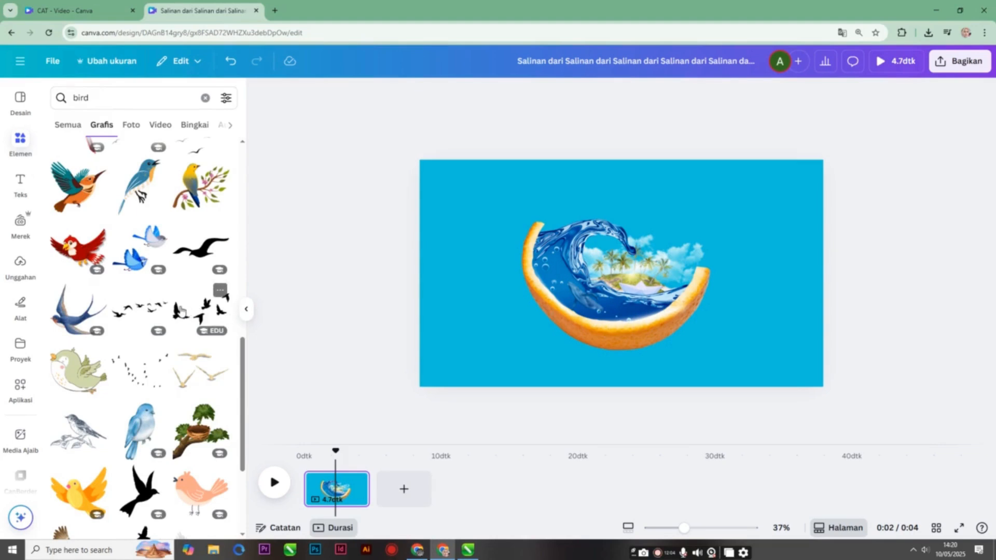
scroll(180, 310, "down", 4)
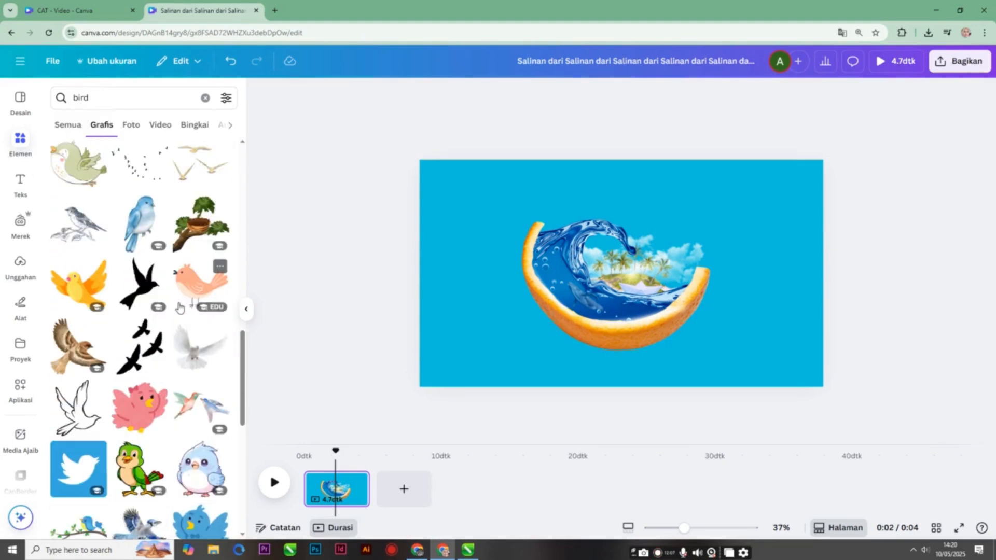
scroll(179, 308, "down", 4)
scroll(183, 304, "down", 2)
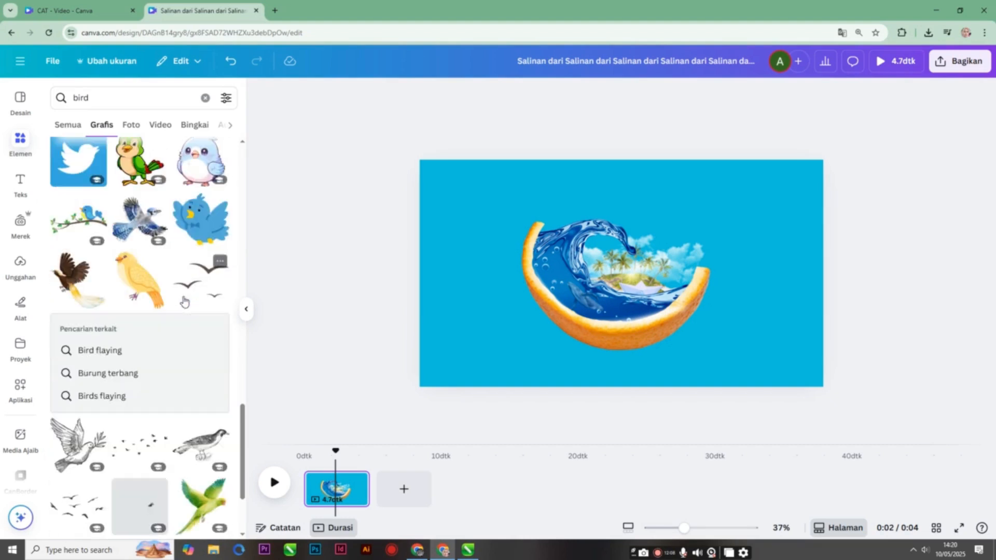
left_click(114, 352)
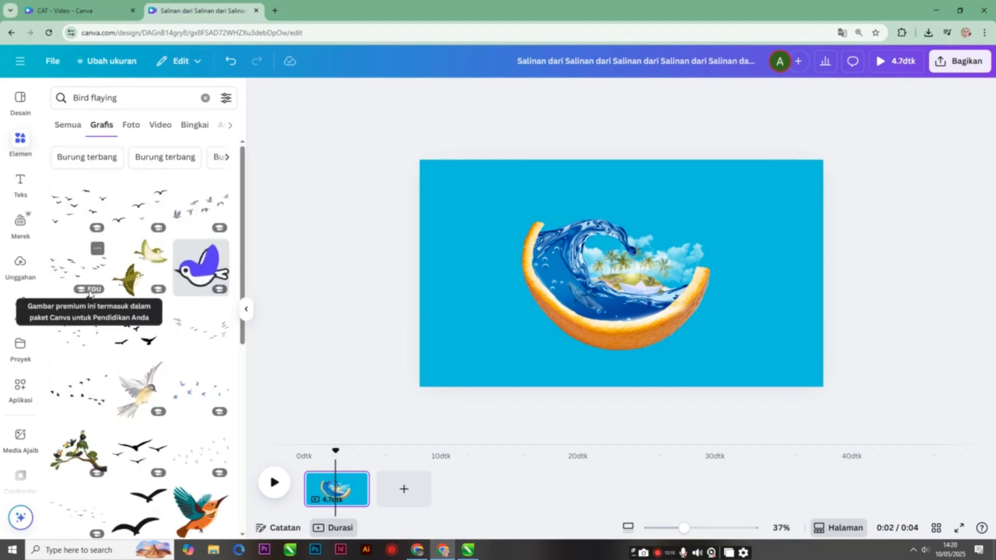
Try the grey flock graphic, then replace it with the black scattered flock, scaled down above the peel's right end
left_click(202, 210)
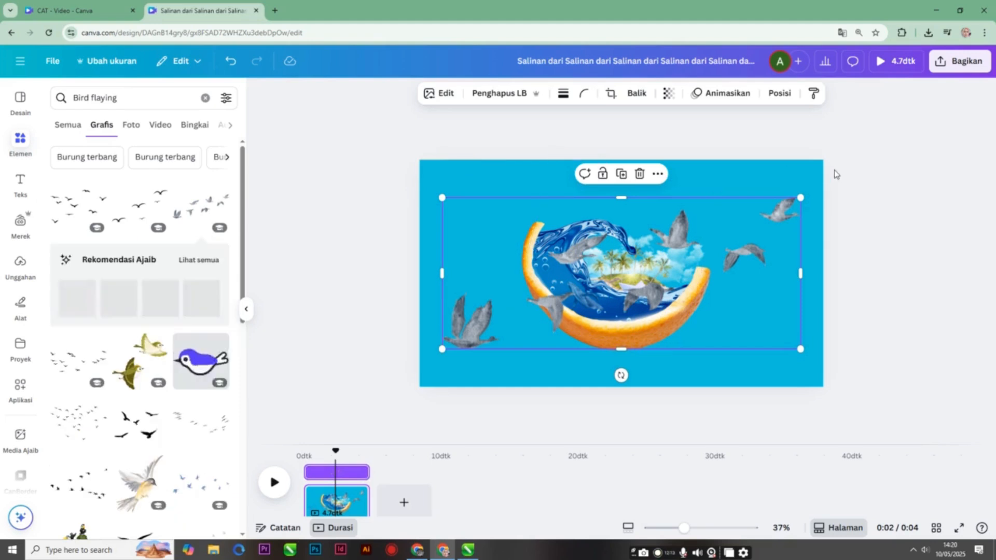
key("Delete")
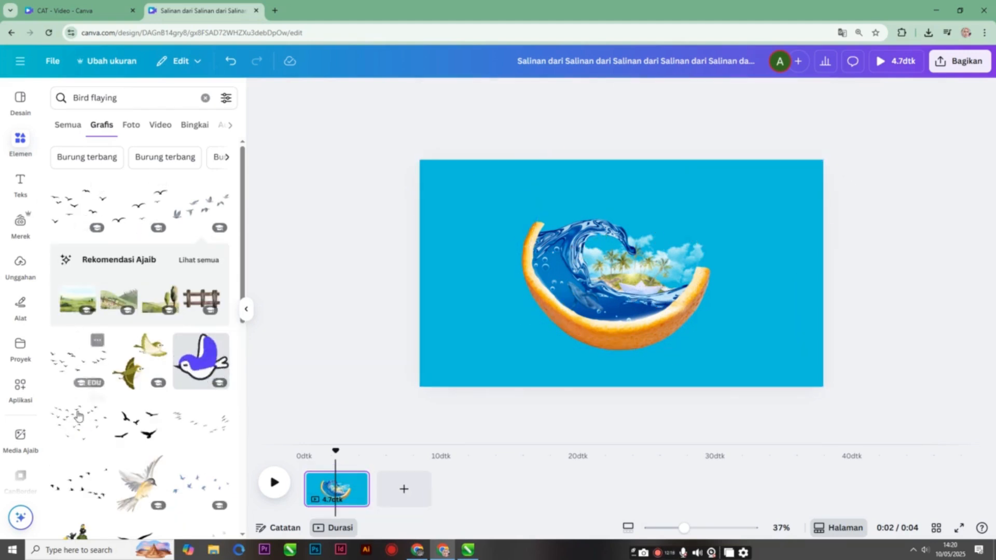
scroll(79, 412, "down", 2)
left_click(74, 321)
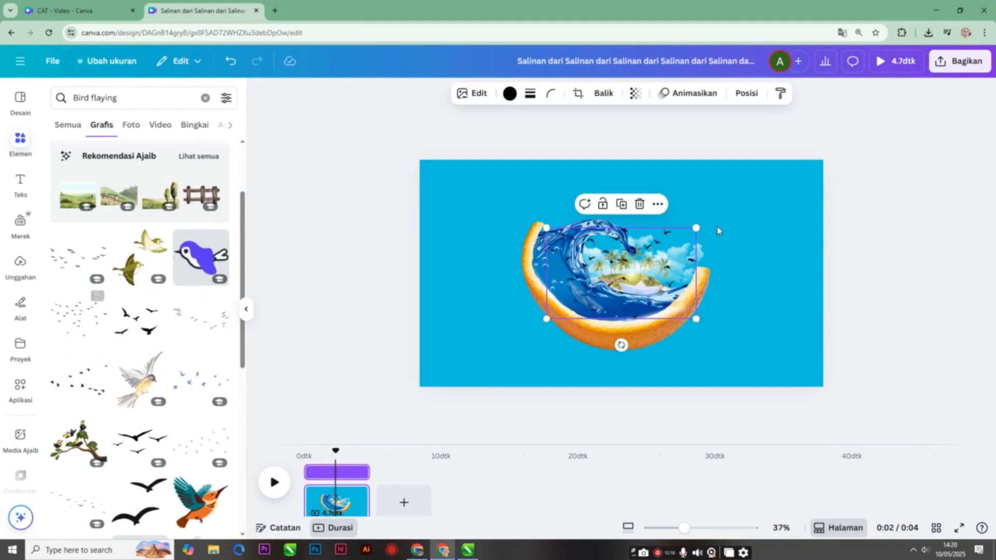
left_click_drag(696, 319, 701, 242)
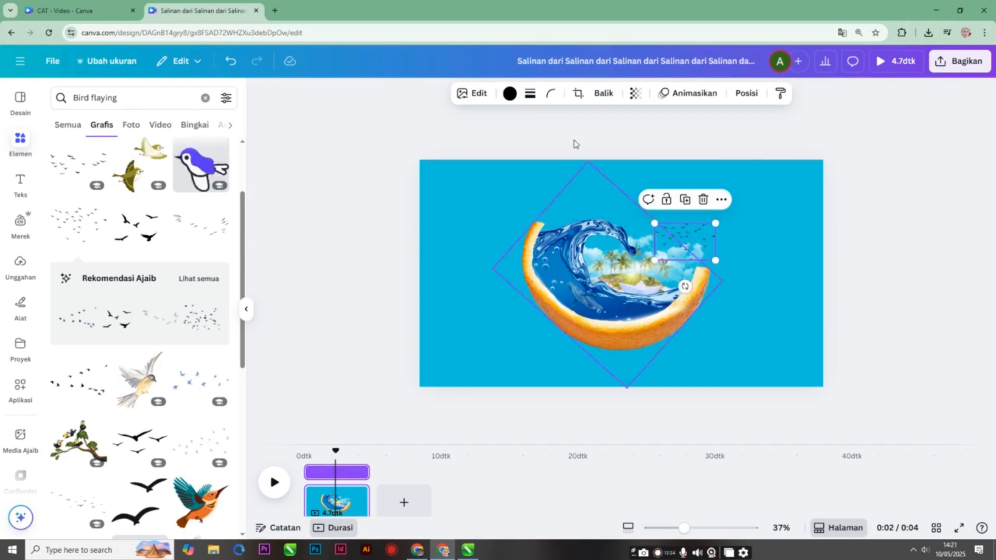
Recolour the scattered bird flock white and rotate it counterclockwise so it slopes upward to the right
left_click(511, 98)
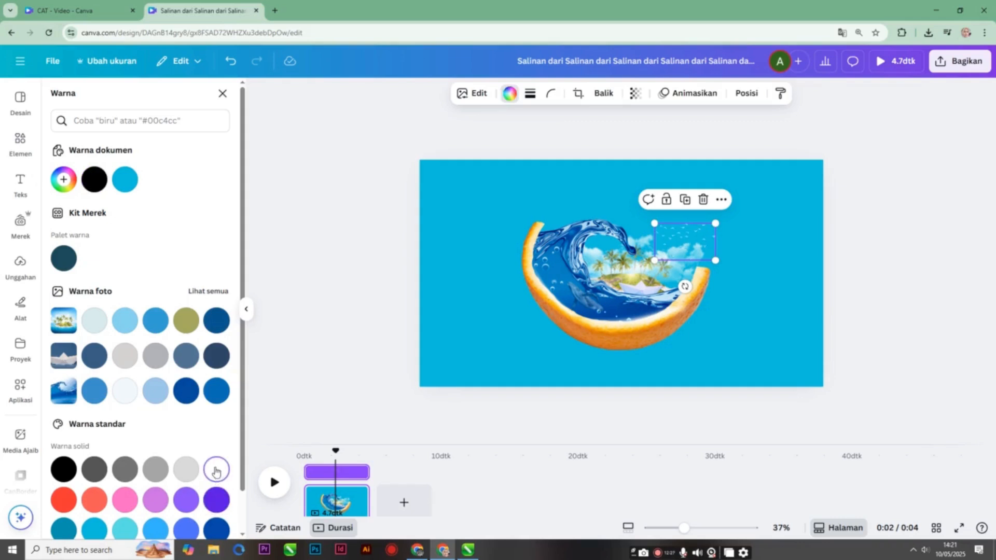
left_click_drag(685, 286, 704, 297)
left_click(771, 210)
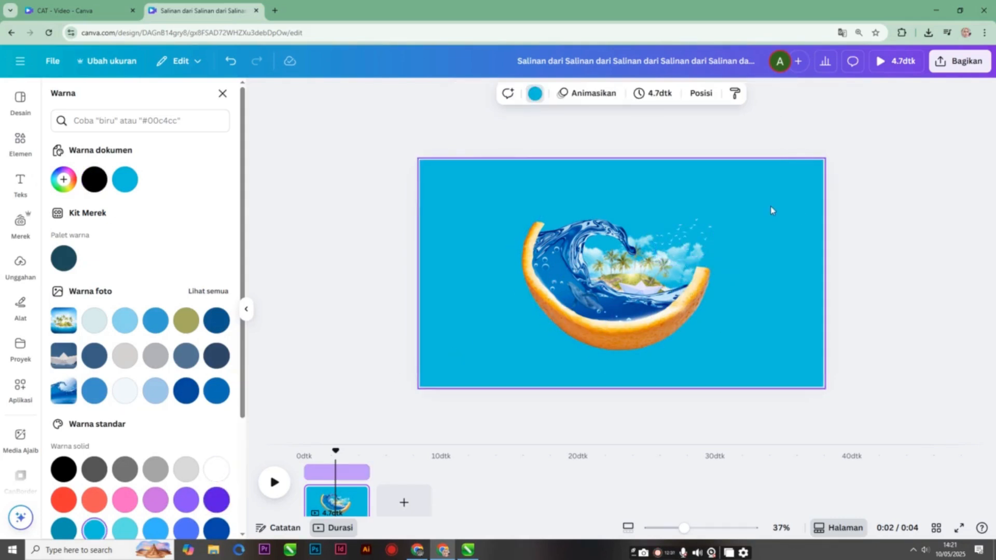
Try the scattered white flock at a transparency of 54, then delete the flock
left_click(696, 236)
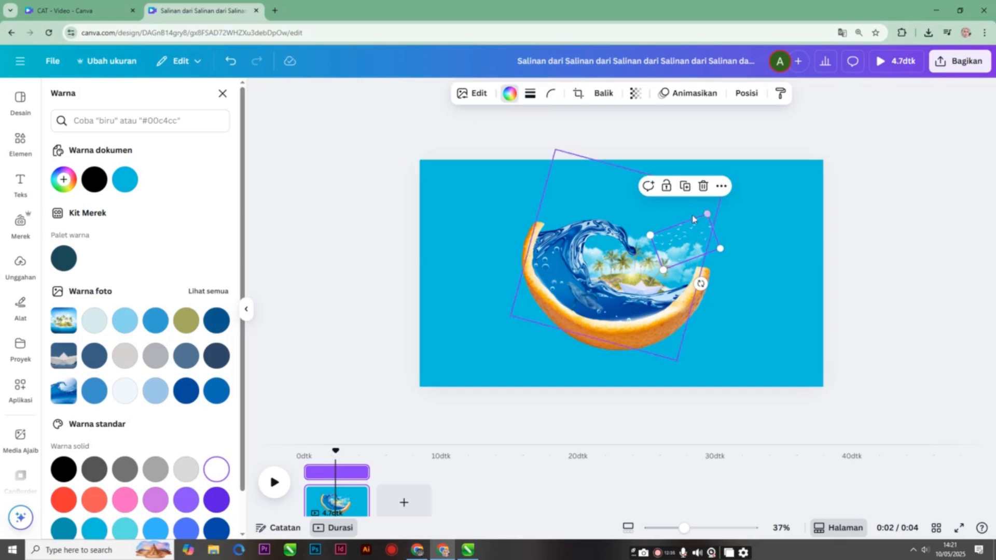
left_click_drag(686, 528, 708, 527)
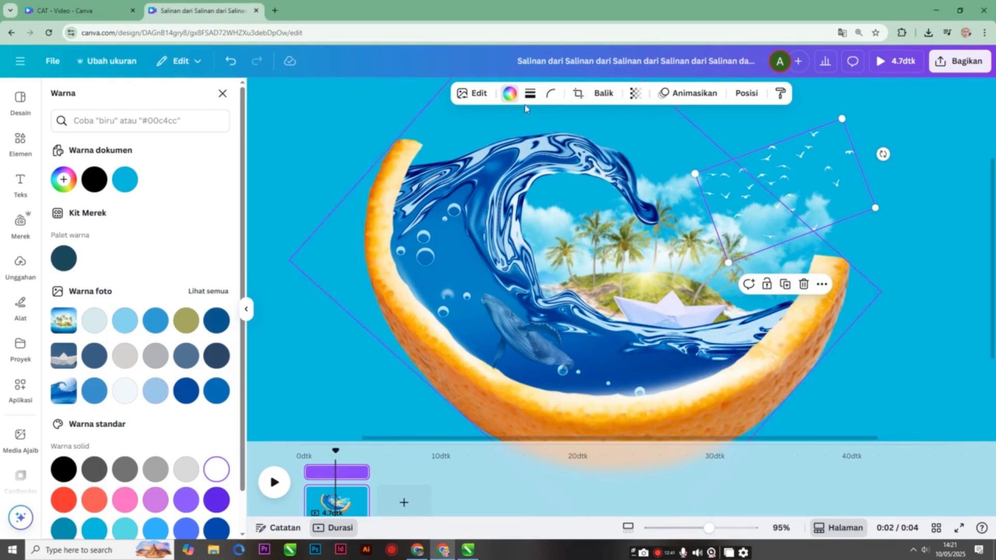
left_click(635, 93)
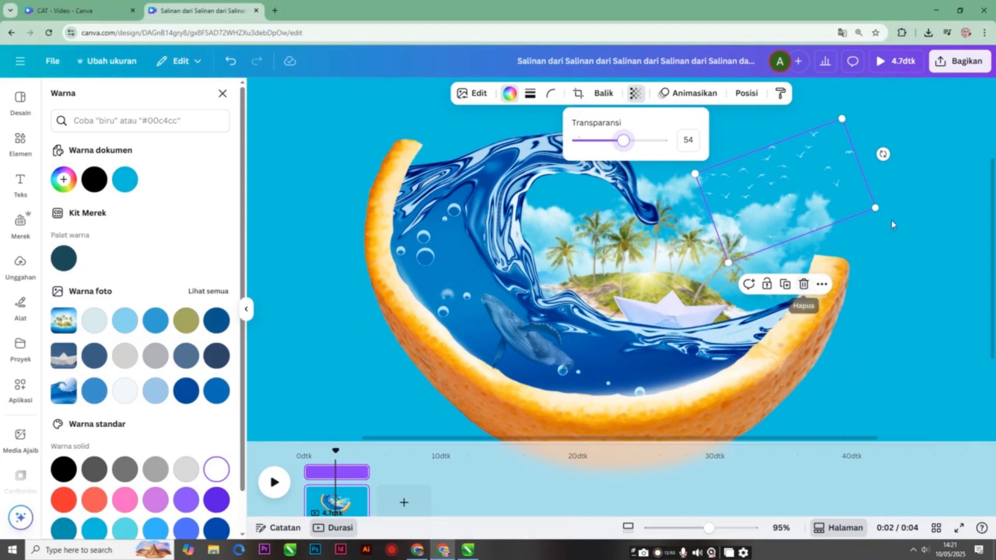
key("Escape")
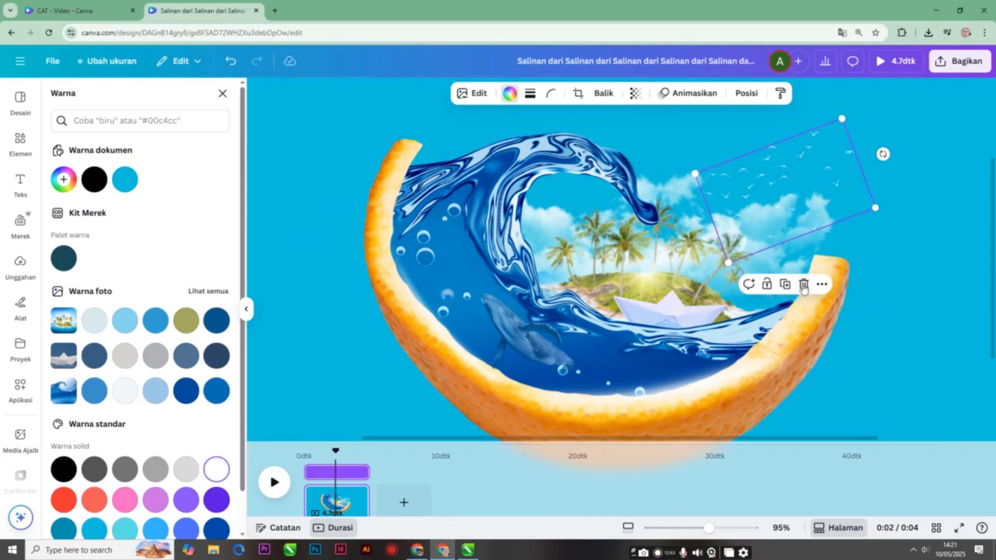
left_click(804, 285)
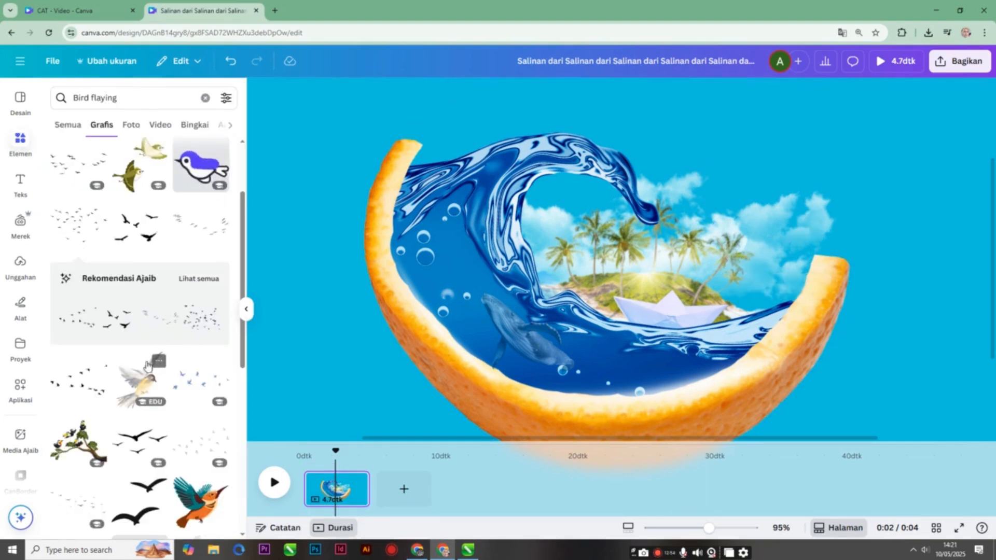
Insert the blue flying-flock graphic, scale it down over the clouds above the peel's right end, and rotate it slightly clockwise
scroll(148, 365, "down", 2)
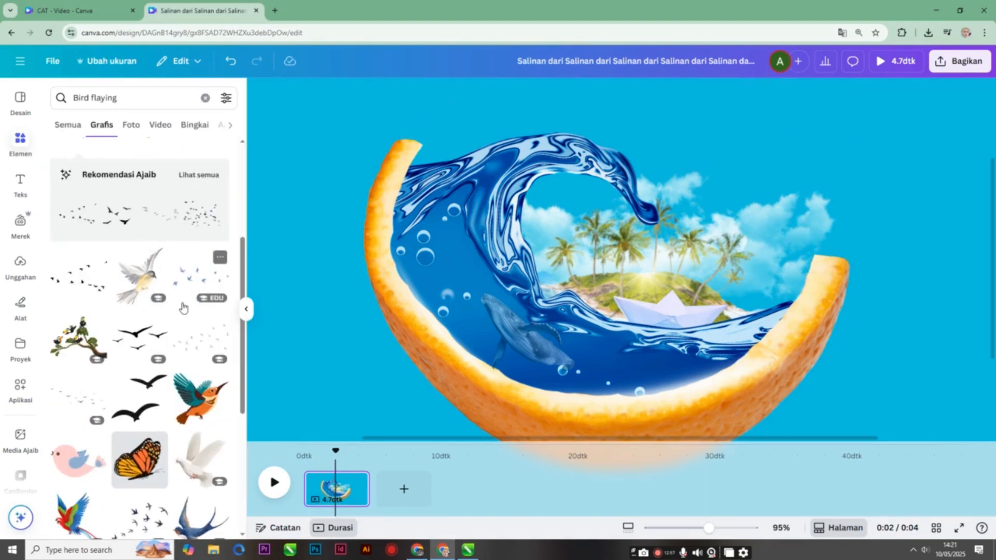
left_click(196, 282)
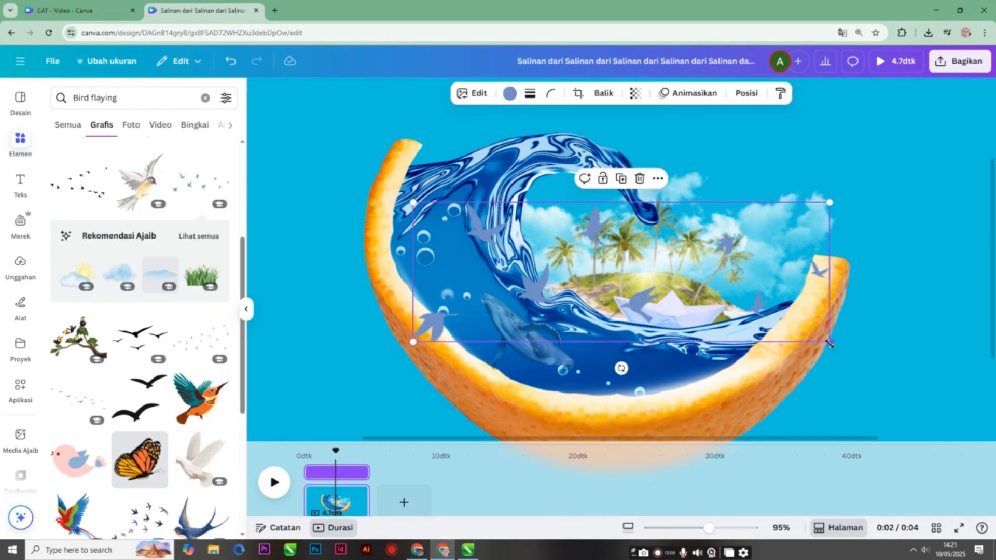
left_click_drag(829, 343, 570, 290)
left_click_drag(512, 219, 801, 182)
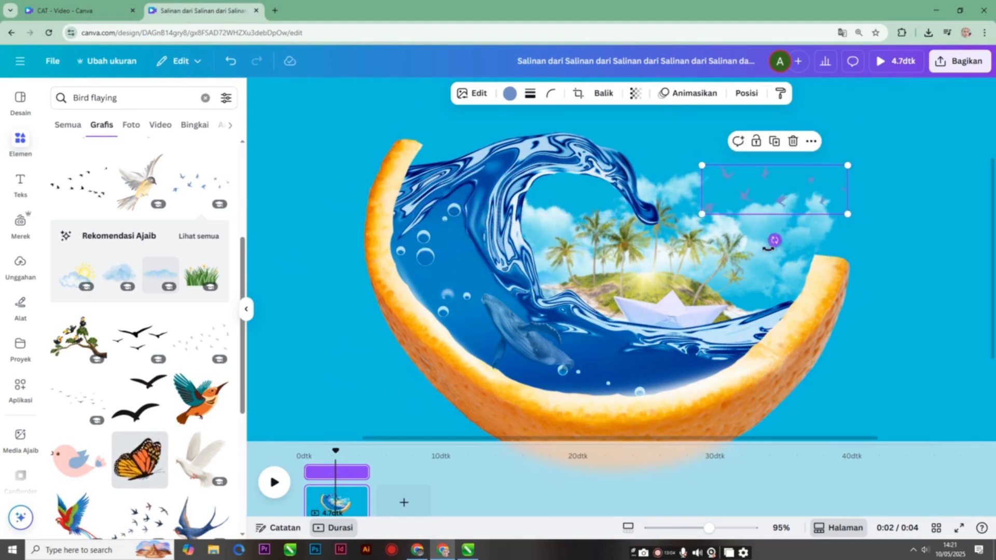
left_click_drag(774, 239, 750, 246)
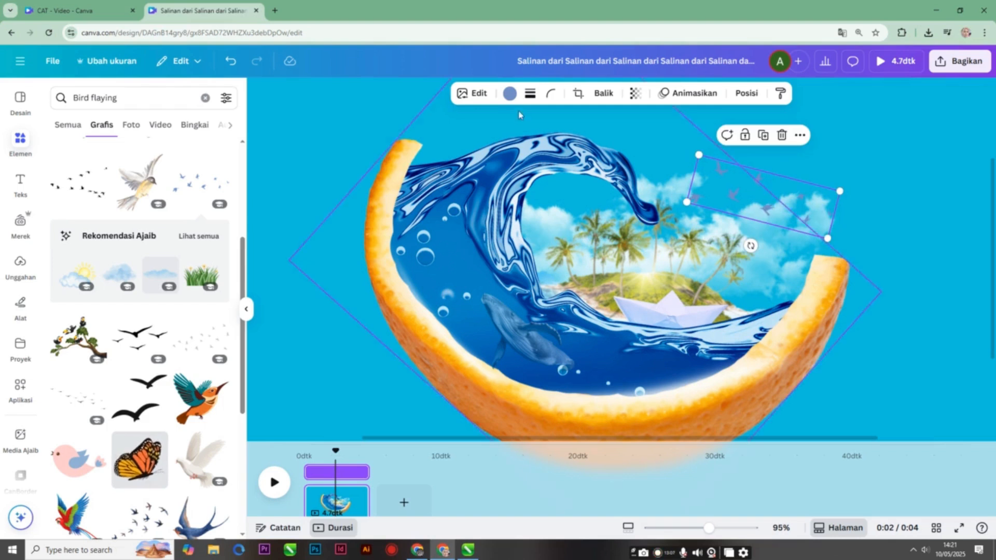
Recolour the flying flock white and apply a light whole-image blur to it
left_click(510, 93)
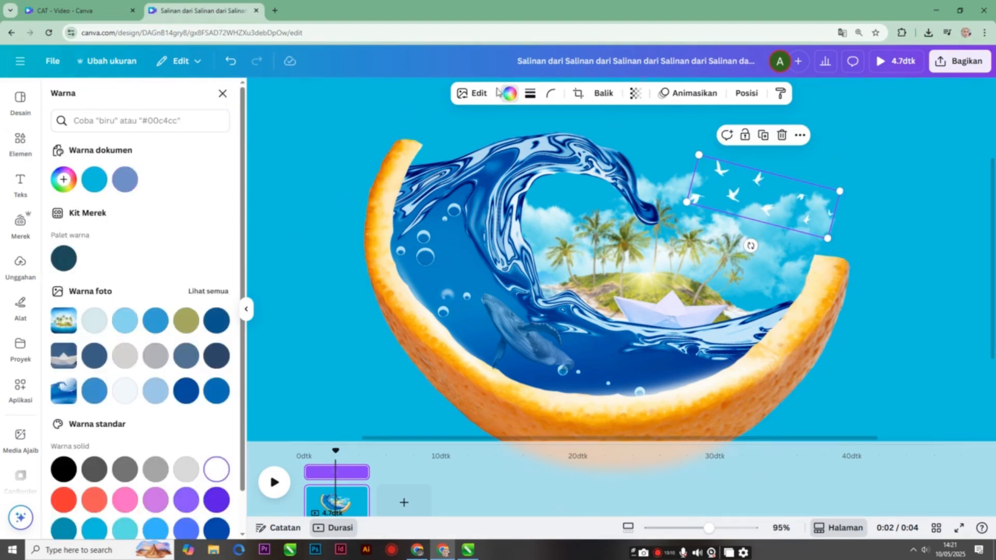
left_click(477, 95)
left_click(178, 498)
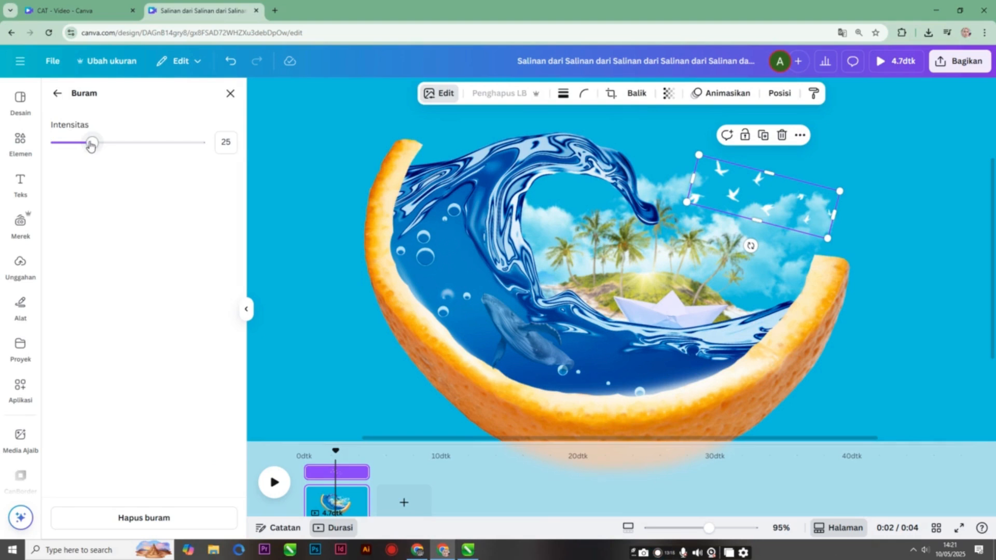
left_click_drag(91, 146, 65, 152)
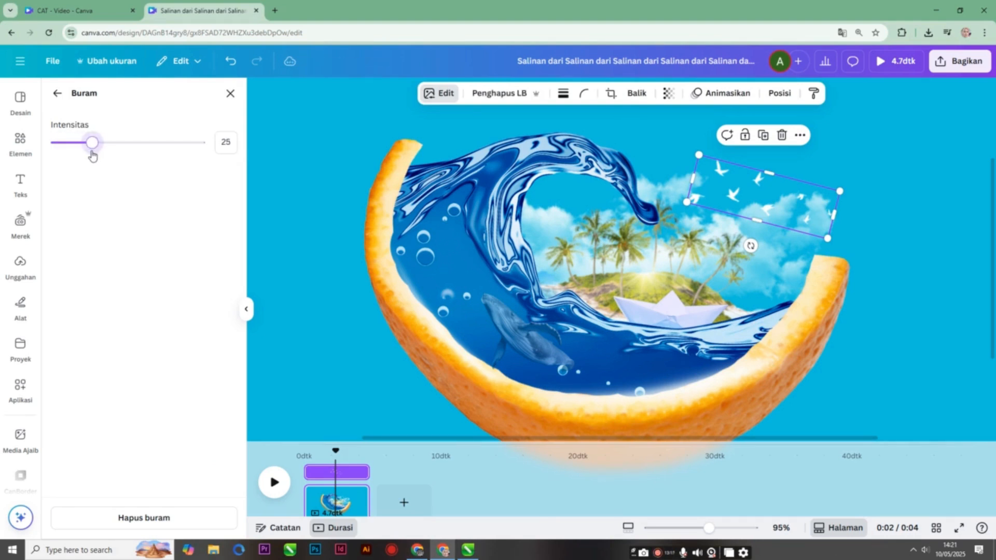
left_click(878, 156)
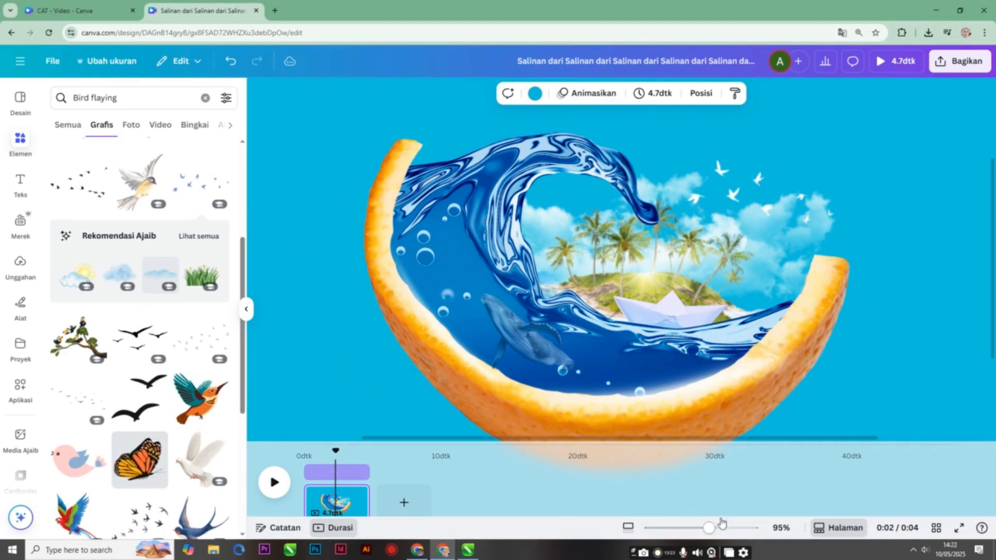
Search the graphic elements for "blur"
left_click_drag(710, 529, 688, 528)
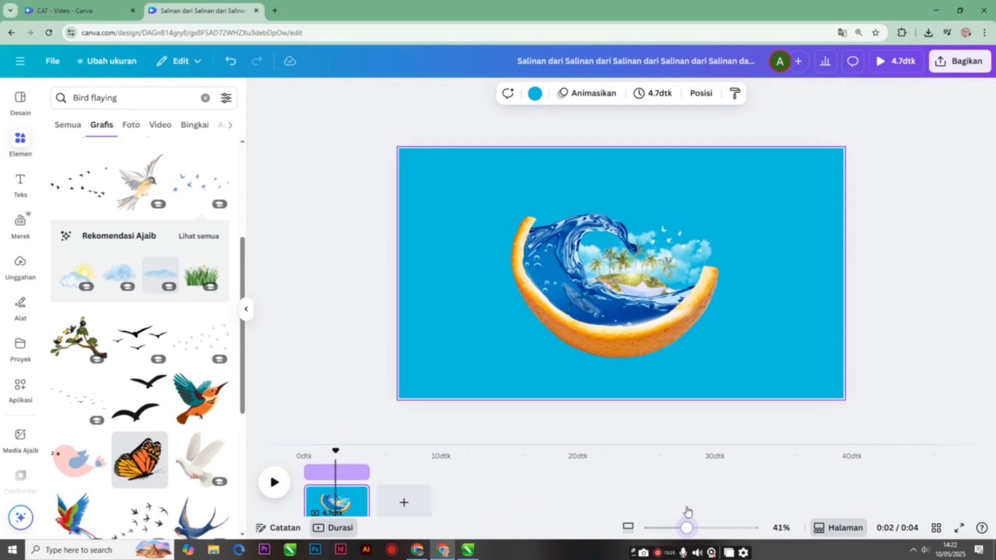
left_click(916, 253)
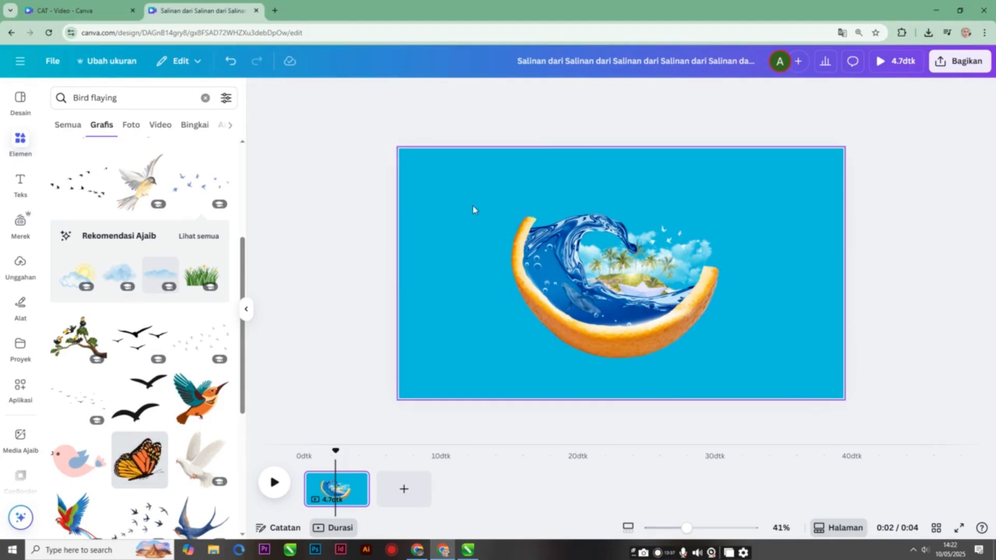
left_click(20, 142)
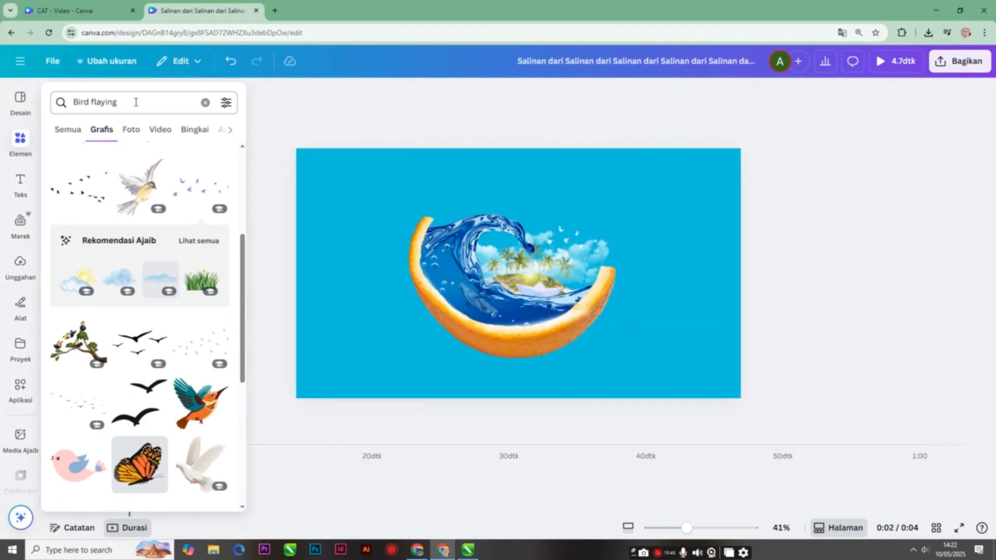
left_click(136, 102)
left_click_drag(148, 101, 18, 132)
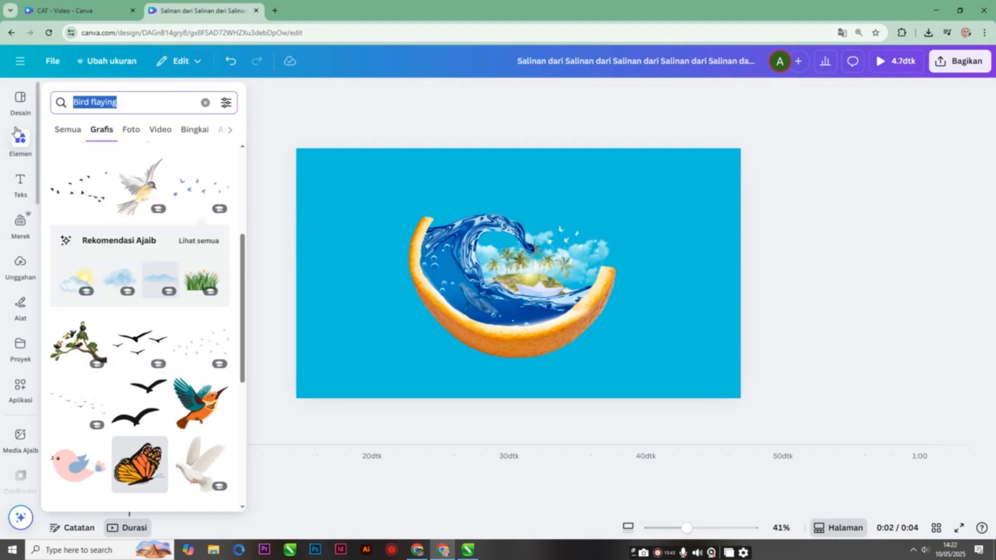
type("blur")
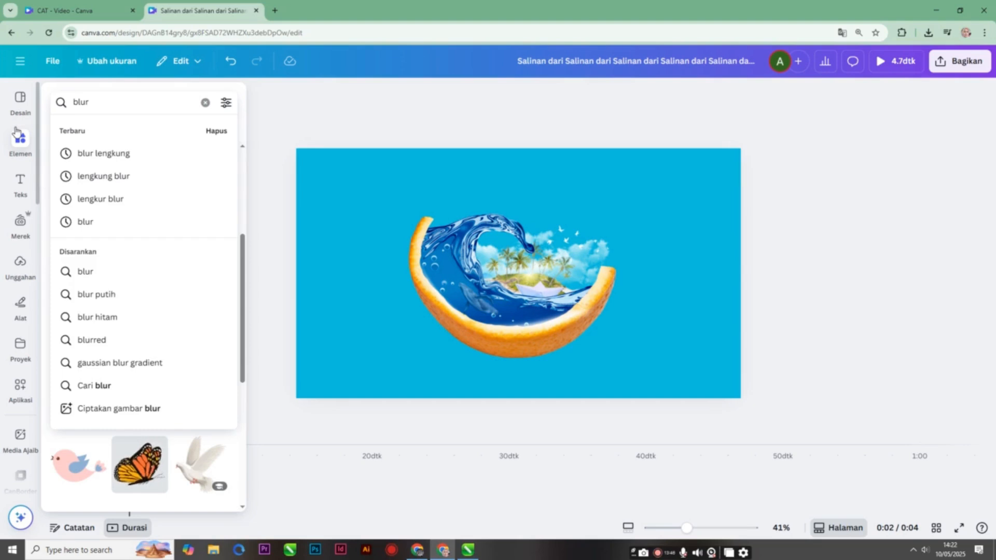
key("Return")
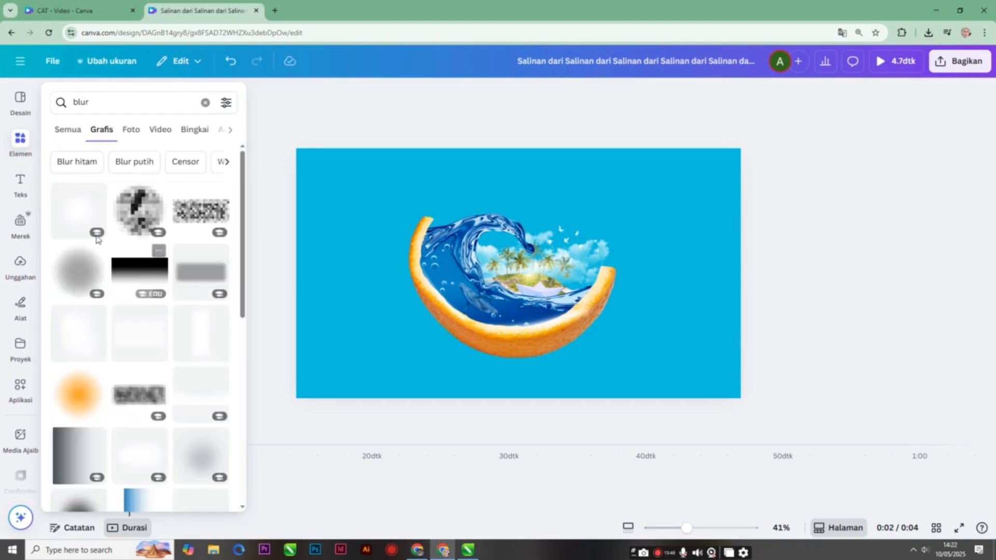
Insert the soft white blur graphic and stretch it into a wide glow over the orange peel and the canvas's upper half
left_click(77, 214)
left_click_drag(539, 282, 454, 256)
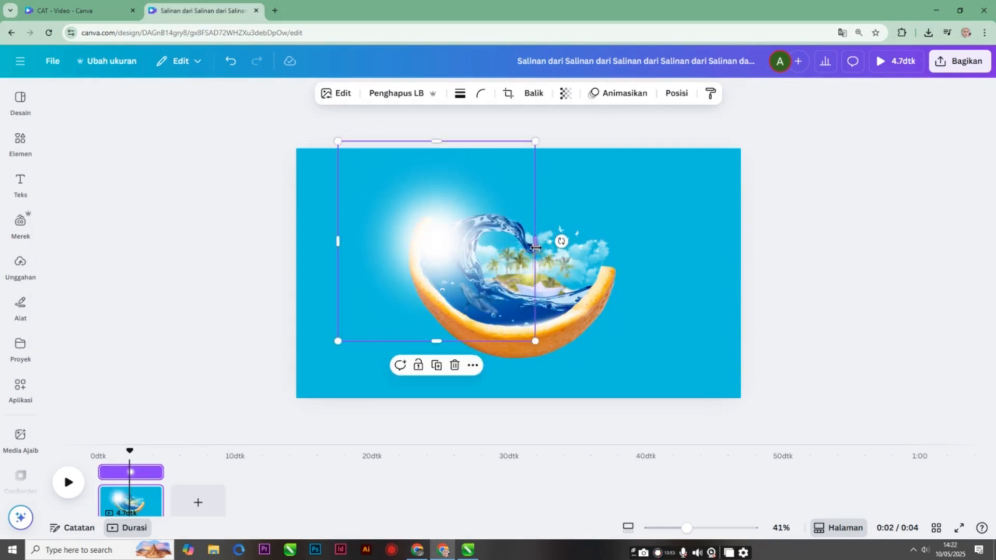
left_click_drag(535, 248, 811, 245)
left_click_drag(658, 260, 581, 260)
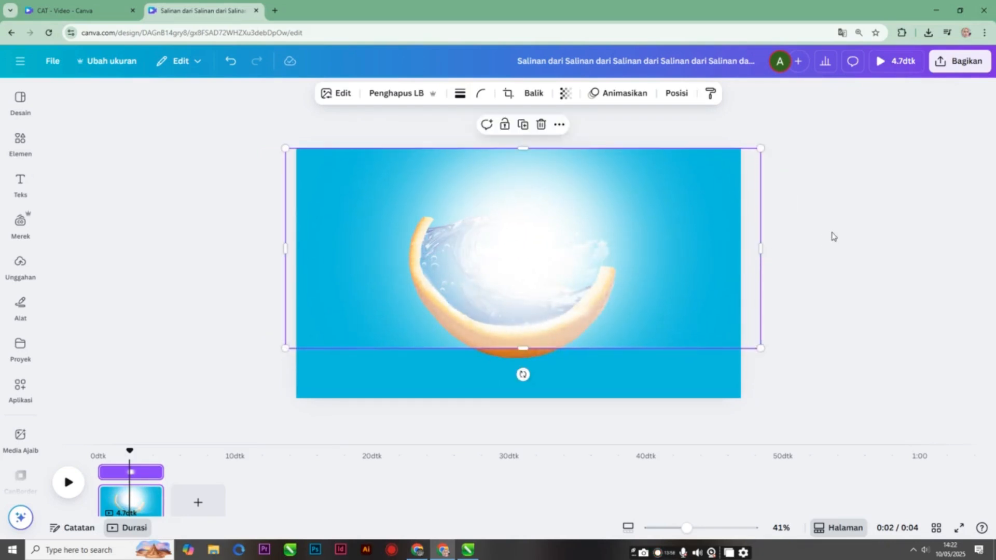
left_click(833, 237)
left_click(539, 341)
left_click_drag(522, 349, 519, 409)
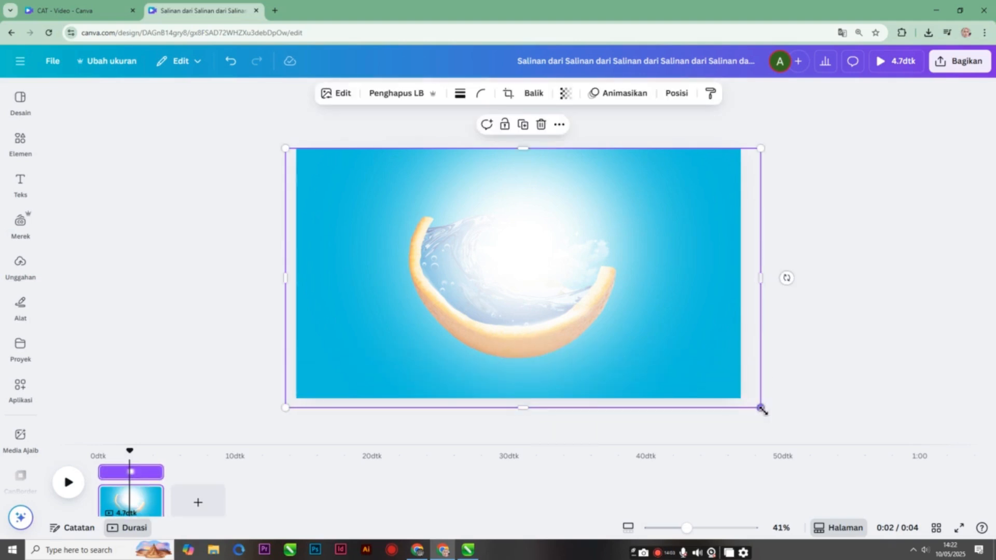
left_click_drag(761, 409, 667, 302)
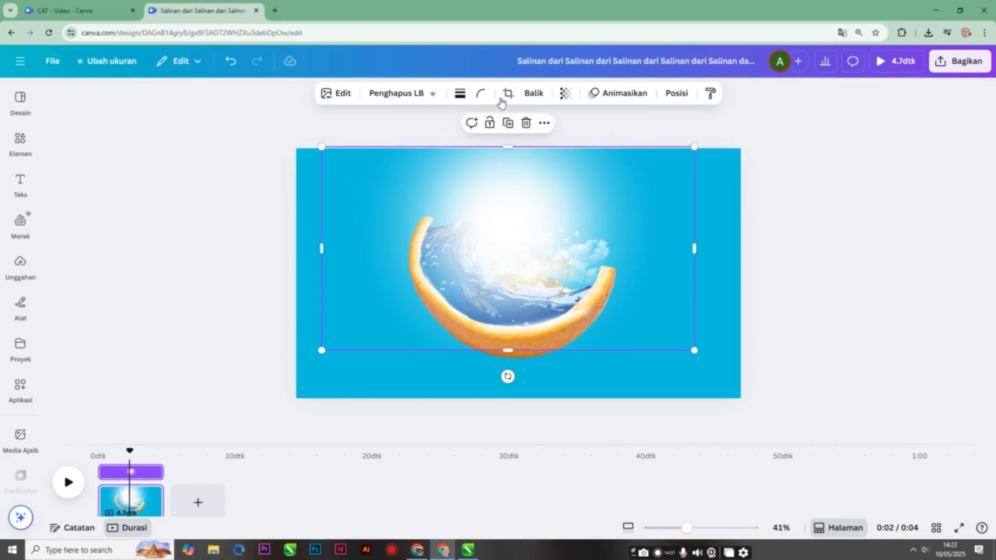
Try the white glow at a reduced opacity above the peel's left end, then delete it
left_click(565, 94)
left_click_drag(596, 139, 552, 142)
left_click_drag(598, 222, 502, 182)
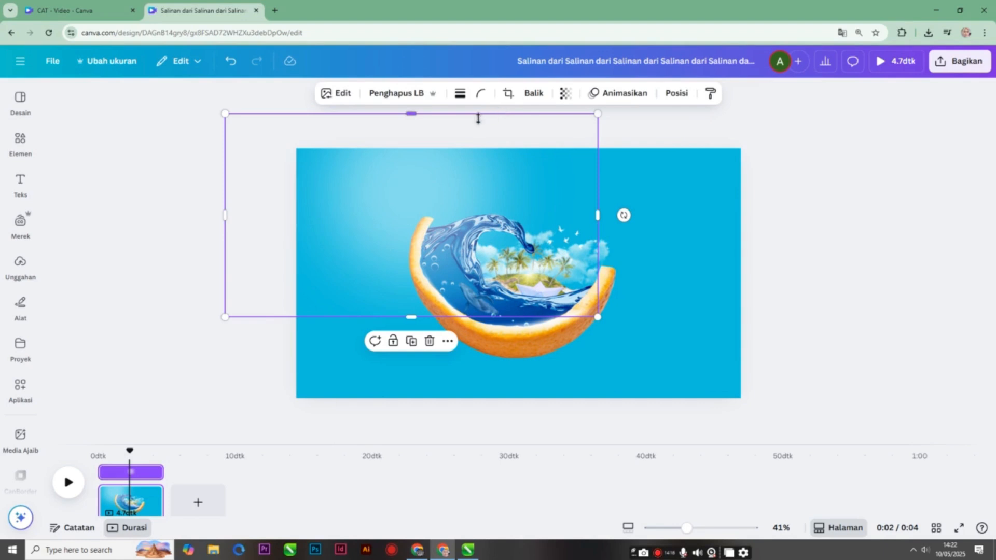
left_click(429, 343)
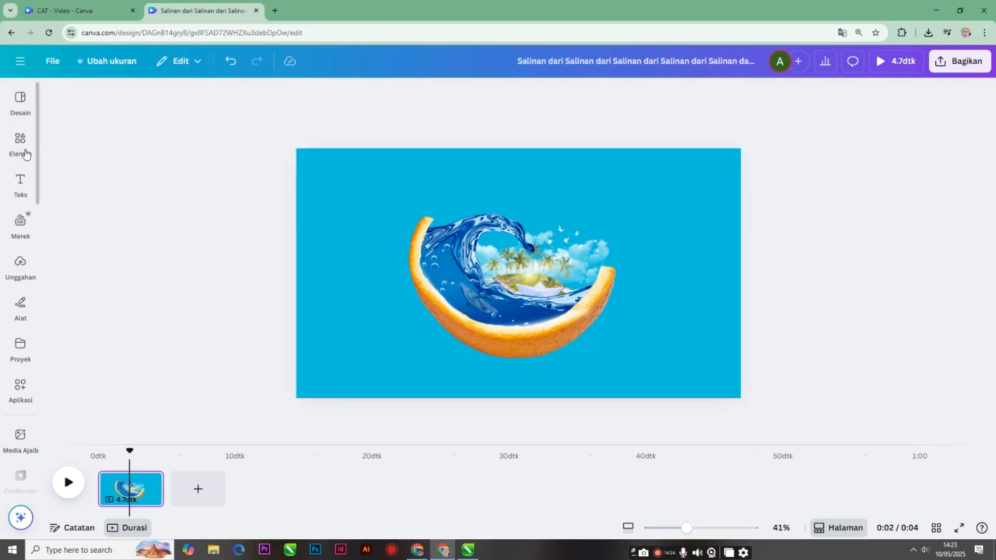
Insert the round orange blur graphic and enlarge it to cover most of the orange peel composition
left_click(20, 145)
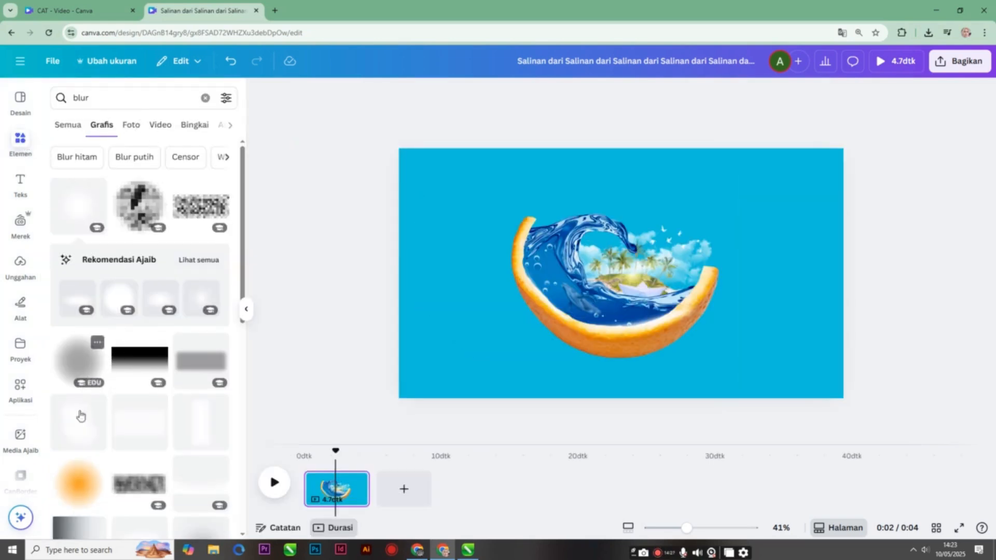
left_click(79, 484)
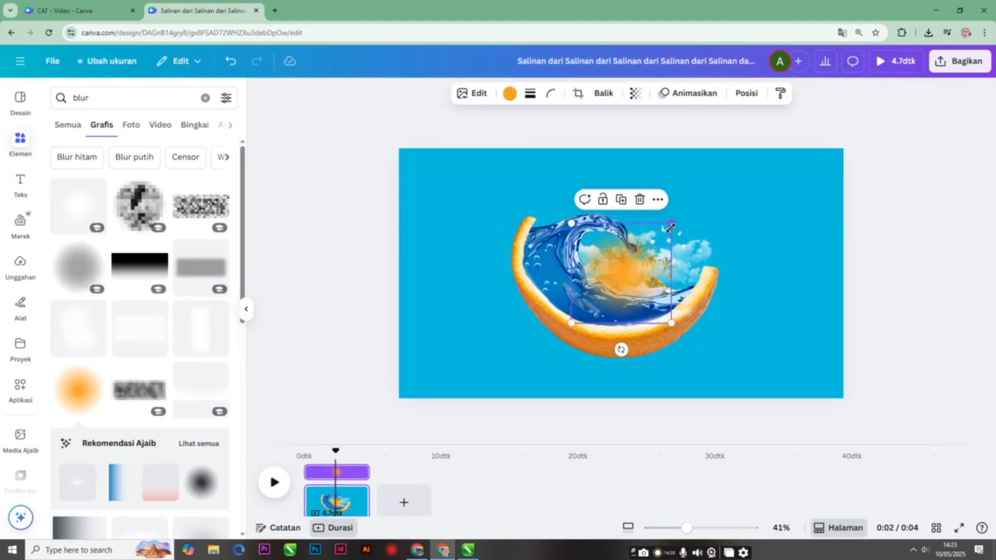
left_click_drag(671, 227, 758, 138)
left_click_drag(720, 218, 673, 230)
left_click_drag(717, 158, 725, 149)
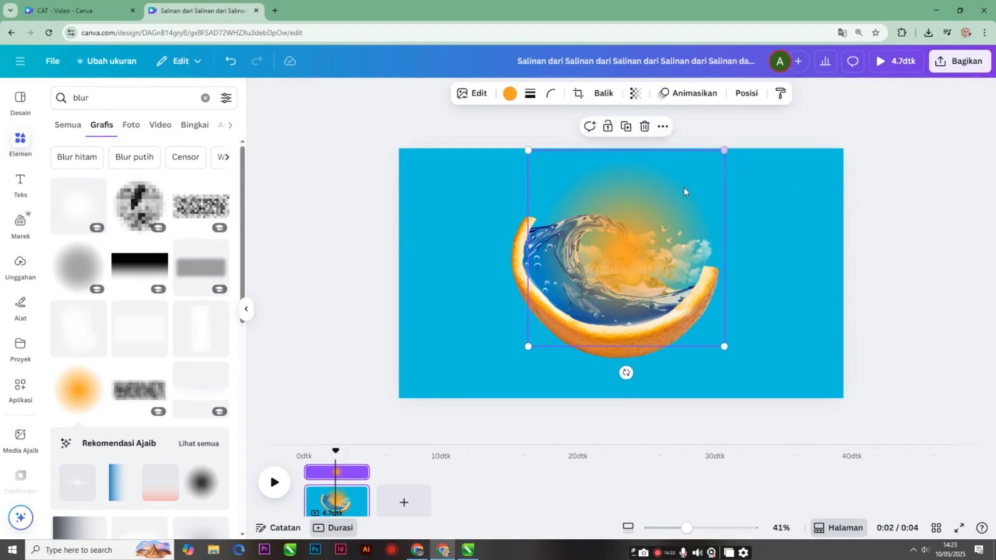
left_click_drag(685, 192, 676, 190)
Recolour the round glow white, enlarge it slightly, and shift it a little down and to the left over the peel
left_click(510, 94)
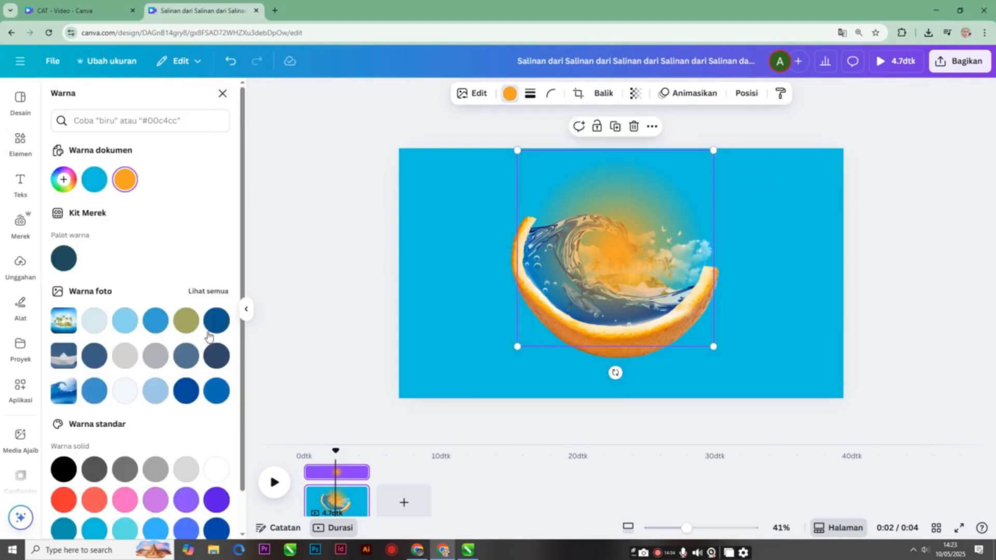
left_click(126, 322)
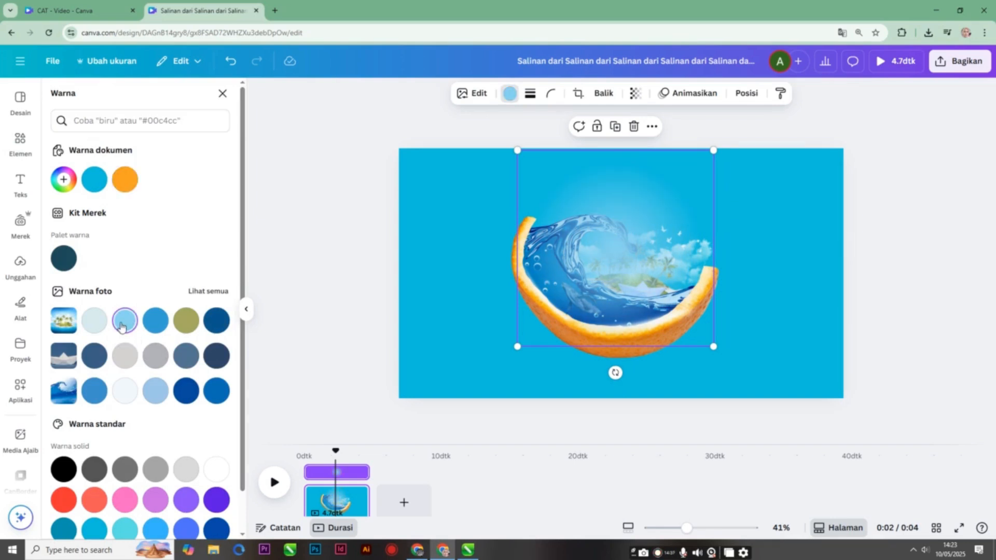
left_click(217, 469)
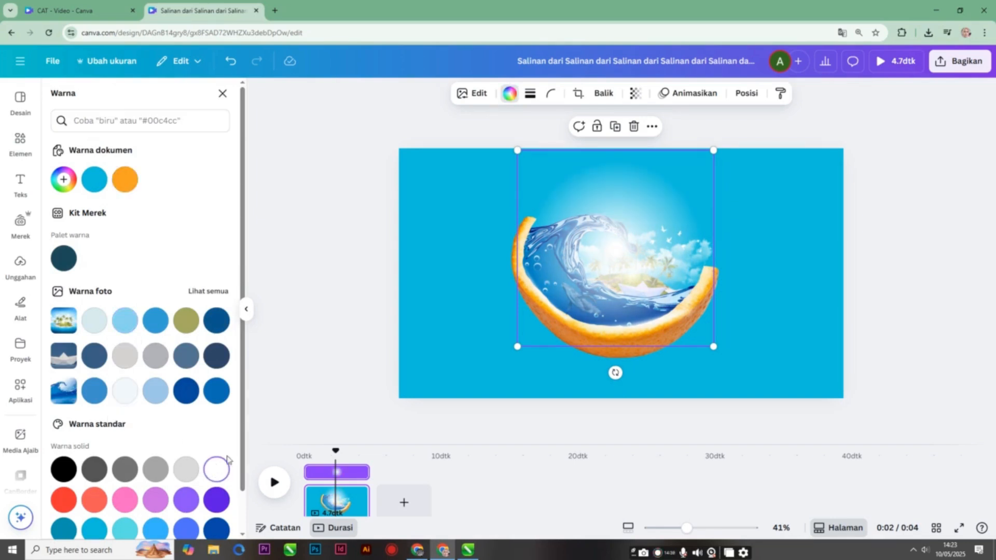
left_click_drag(718, 153, 727, 138)
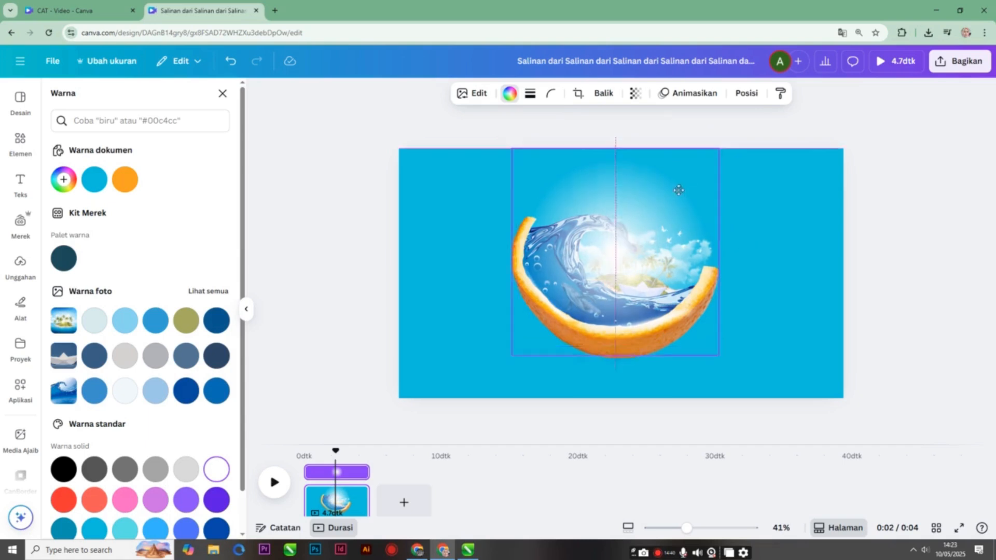
left_click_drag(680, 186, 672, 197)
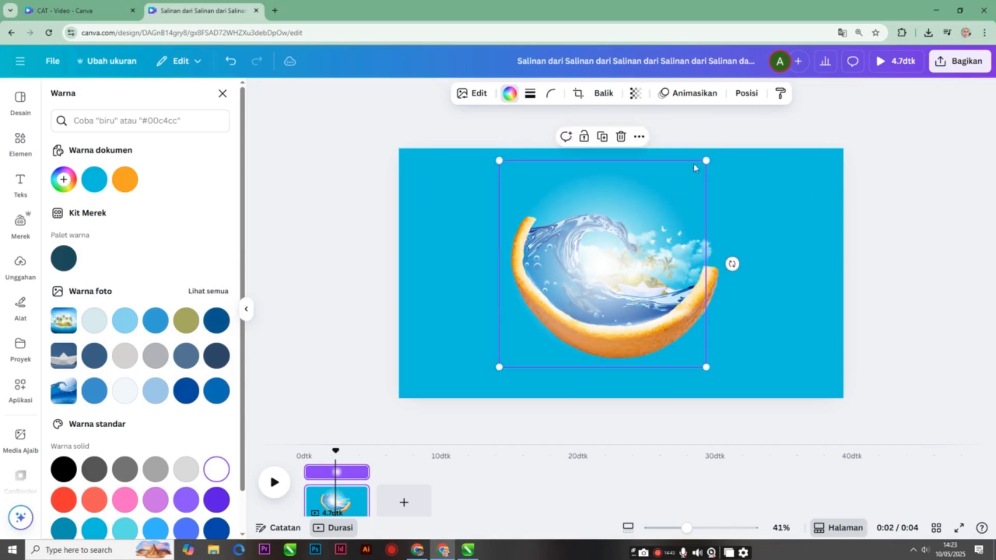
Send the white glow to the very back, behind the orange peel and island, and deselect it
left_click(743, 99)
left_click(197, 180)
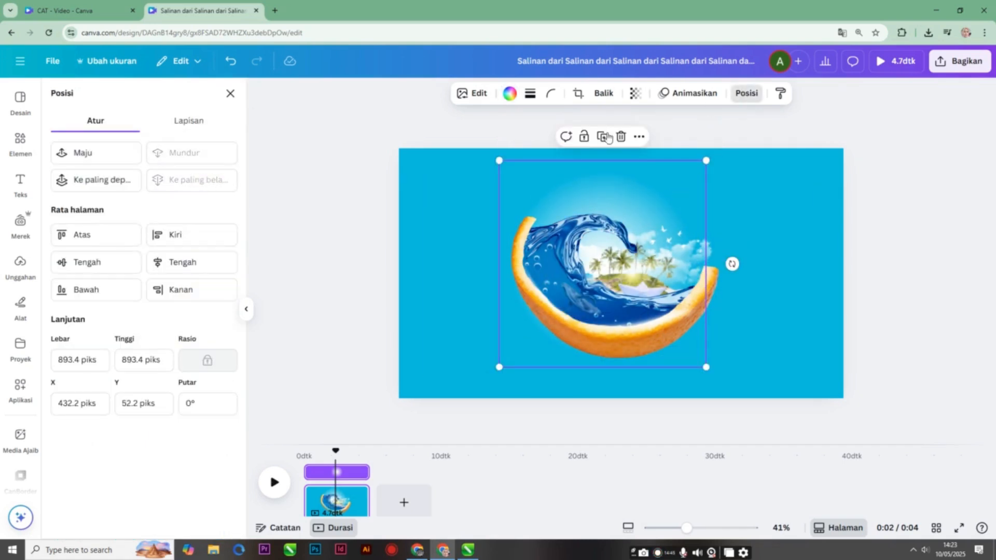
left_click(871, 266)
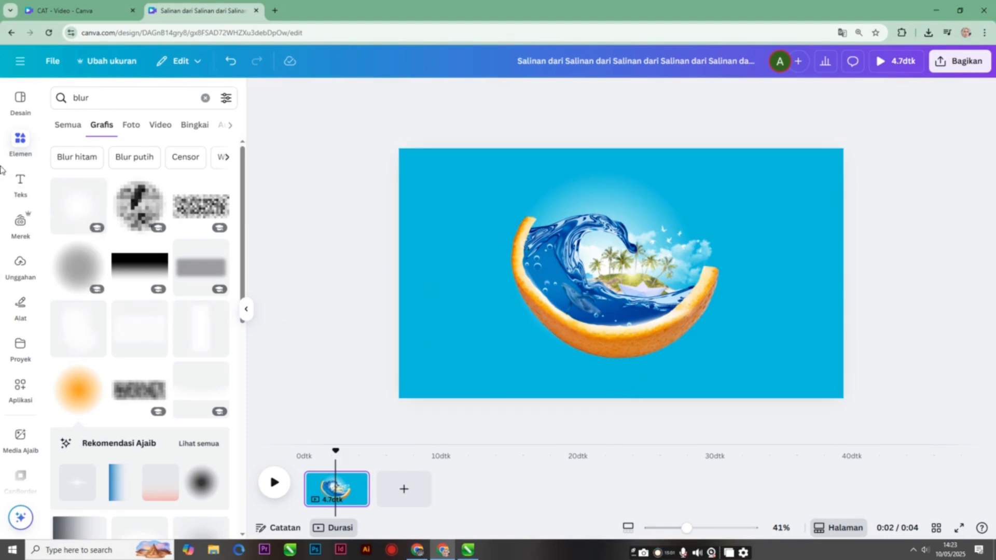
Find a "Drop shadow" graphic, insert the first dark oval shadow, and resize it wide beneath the orange peel
left_click(154, 99)
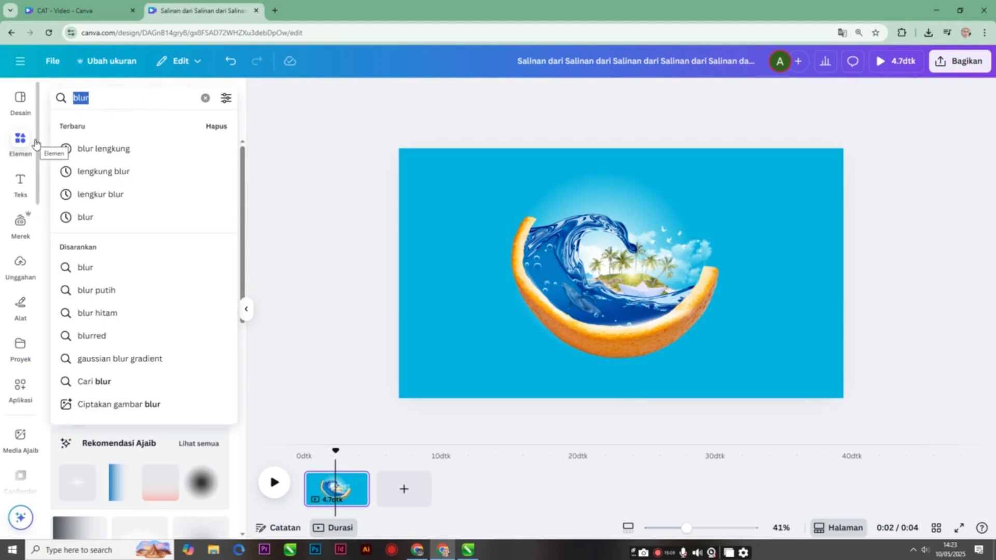
type("shadow")
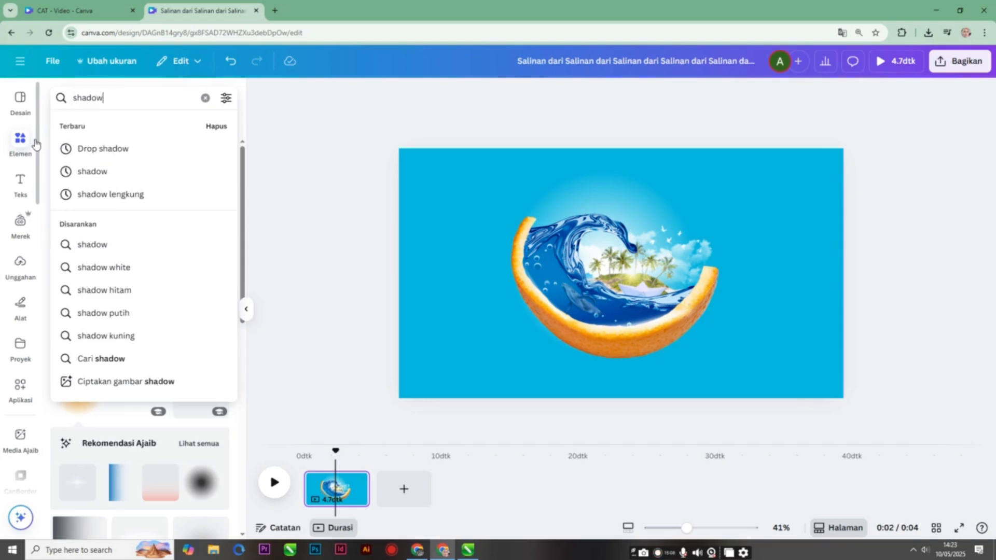
left_click(133, 150)
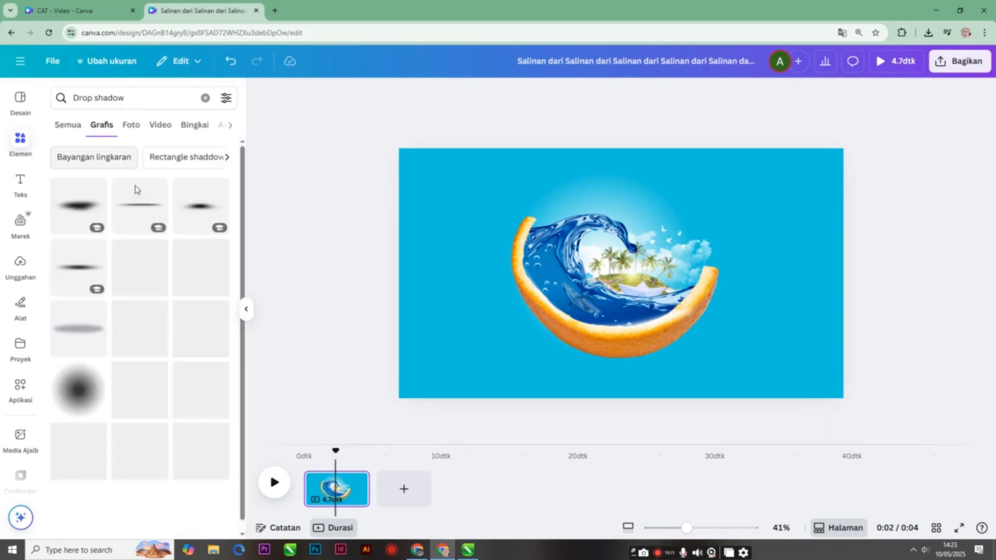
left_click(82, 210)
left_click_drag(751, 309, 759, 399)
left_click_drag(819, 421, 734, 387)
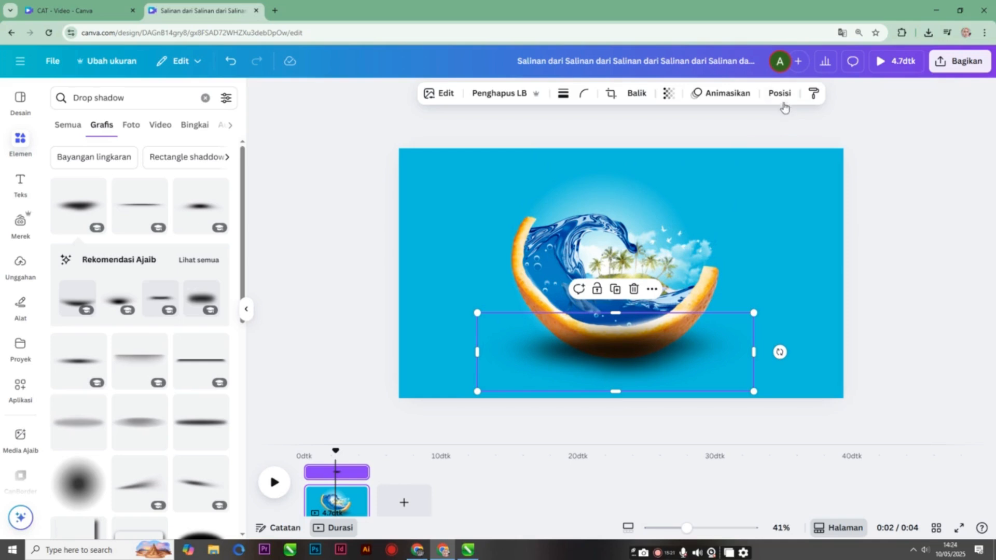
Try the Aria filter on the drop shadow, then apply the Vinto filter instead
left_click(444, 97)
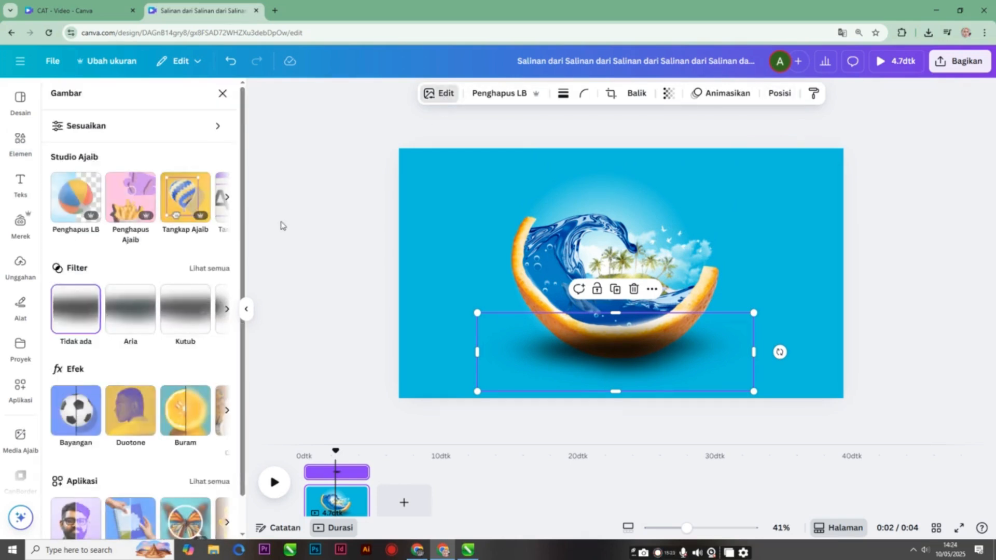
left_click(208, 270)
scroll(189, 368, "down", 4)
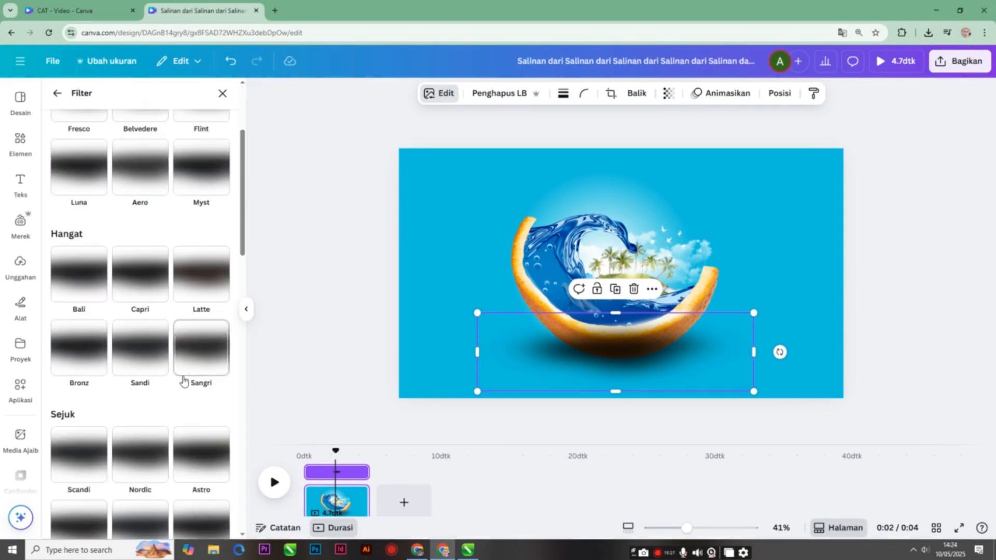
scroll(184, 381, "down", 5)
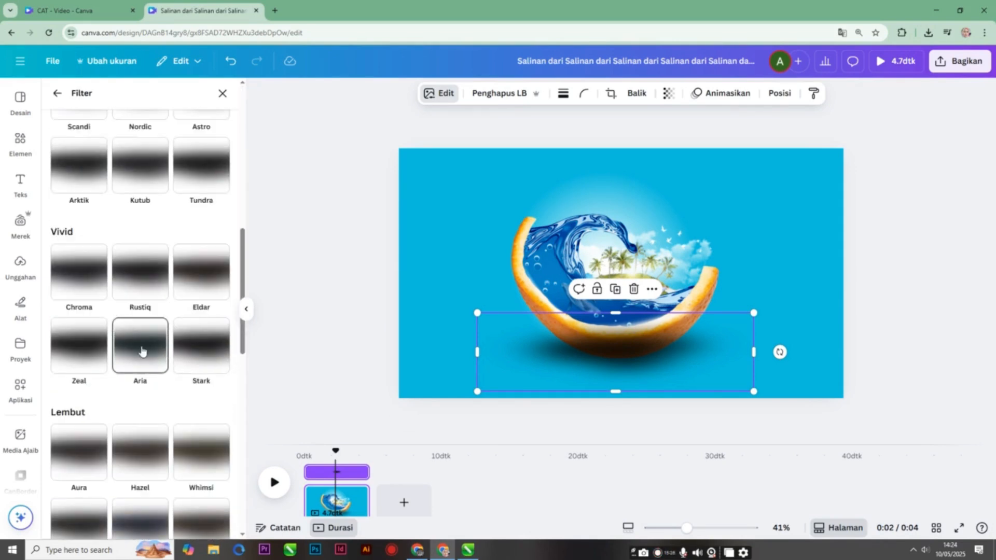
left_click(142, 354)
scroll(164, 351, "down", 9)
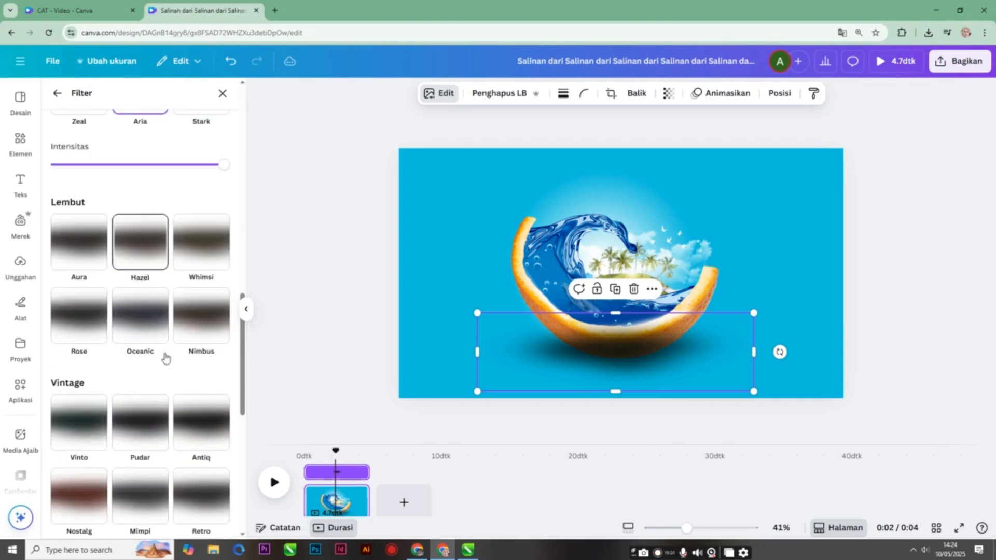
scroll(132, 437, "down", 4)
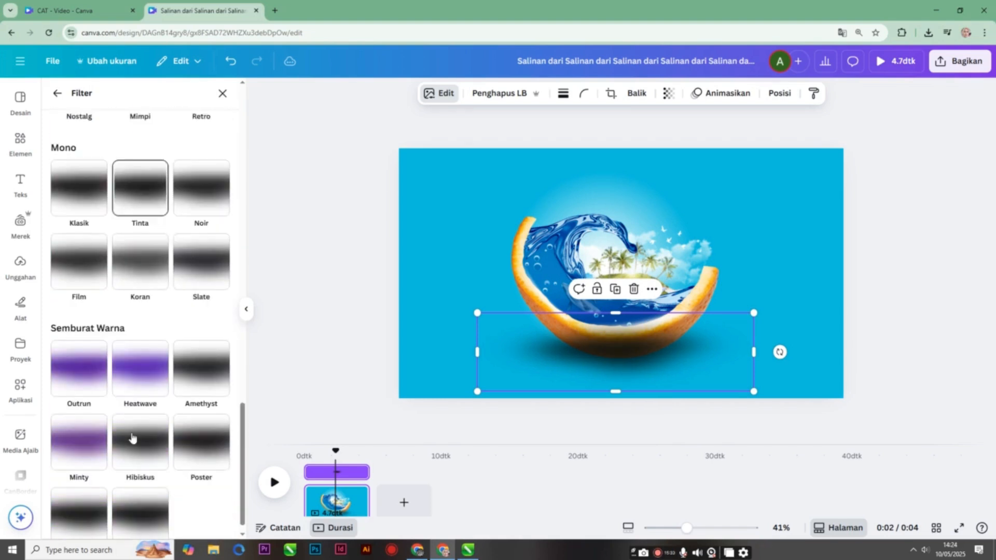
scroll(138, 427, "up", 5)
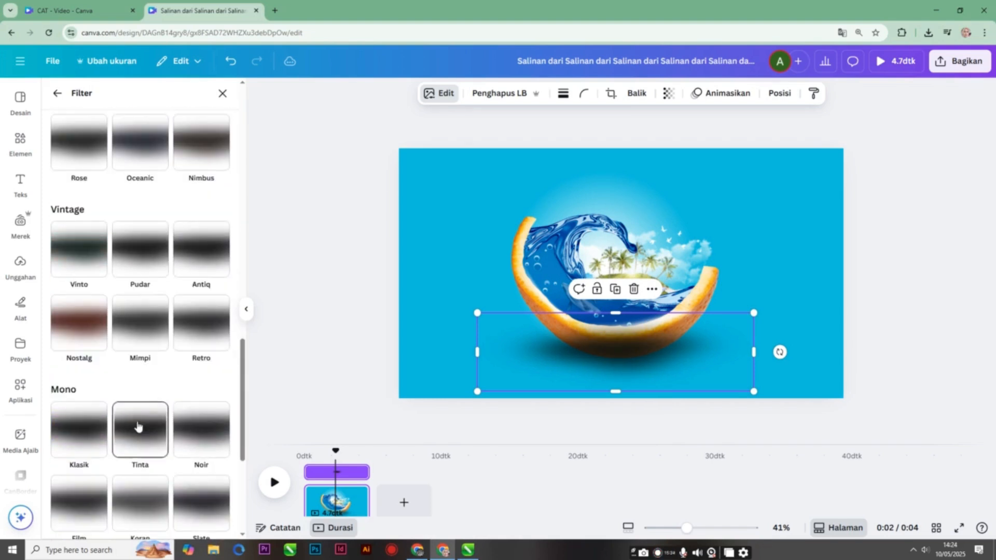
left_click(77, 257)
scroll(146, 291, "up", 5)
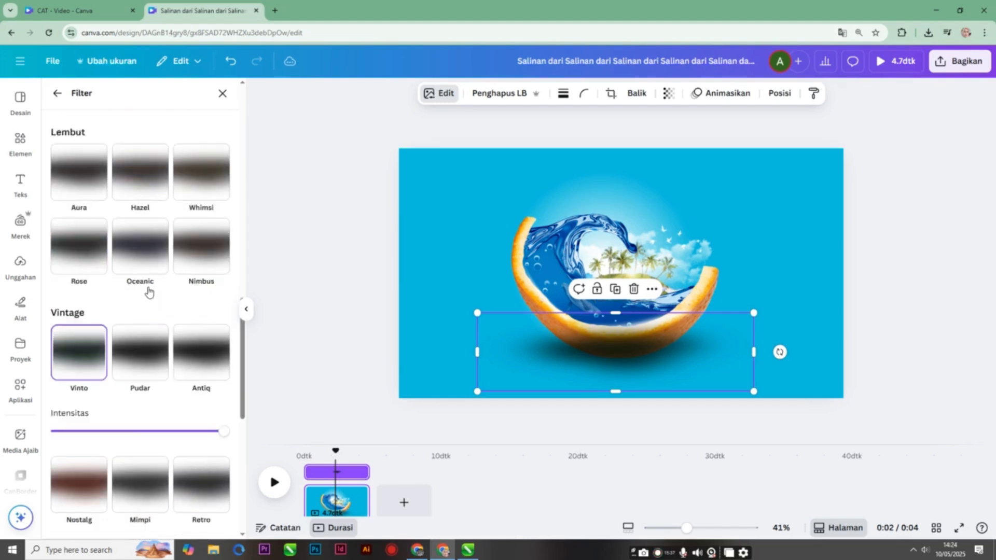
Apply the Hijau Mint duotone effect to the drop shadow beneath the orange peel
left_click(435, 100)
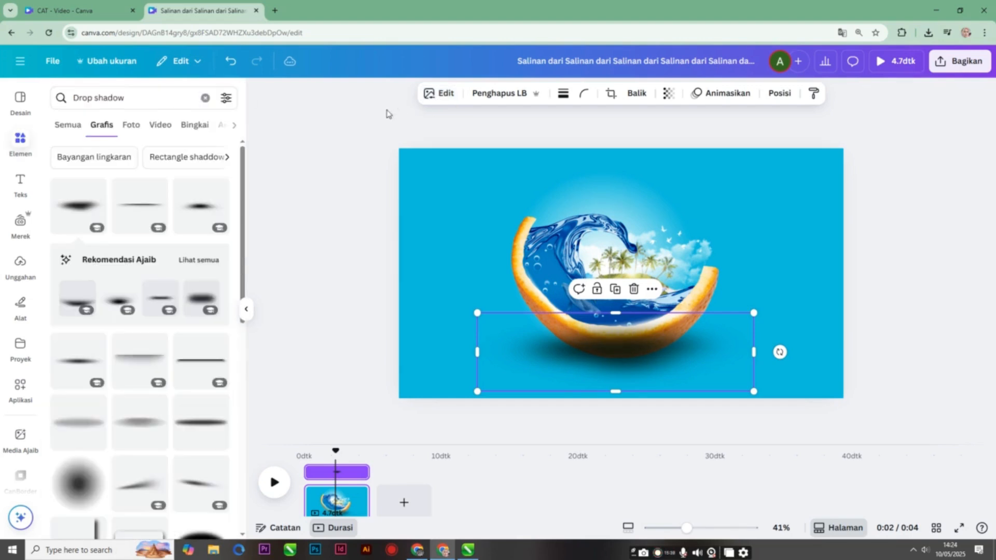
left_click(444, 95)
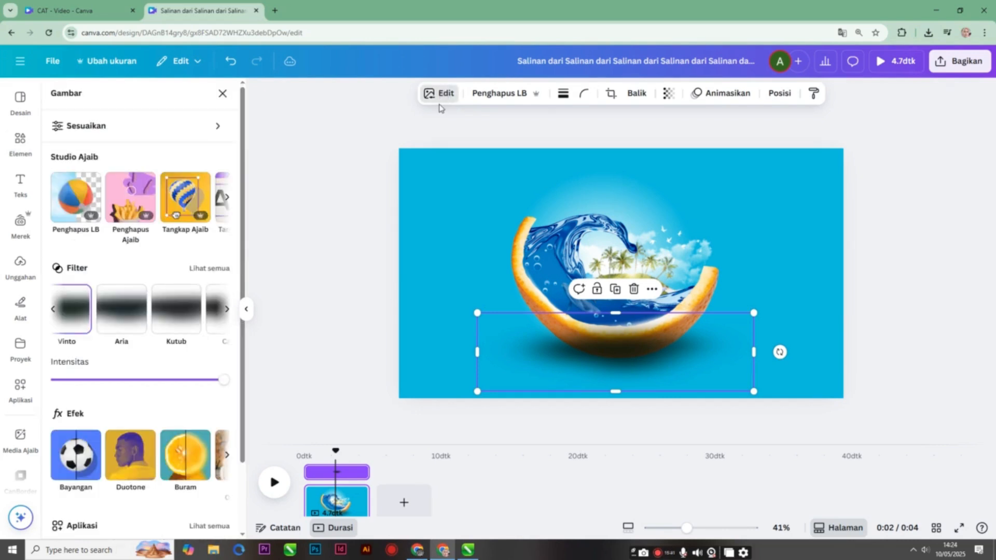
left_click(141, 473)
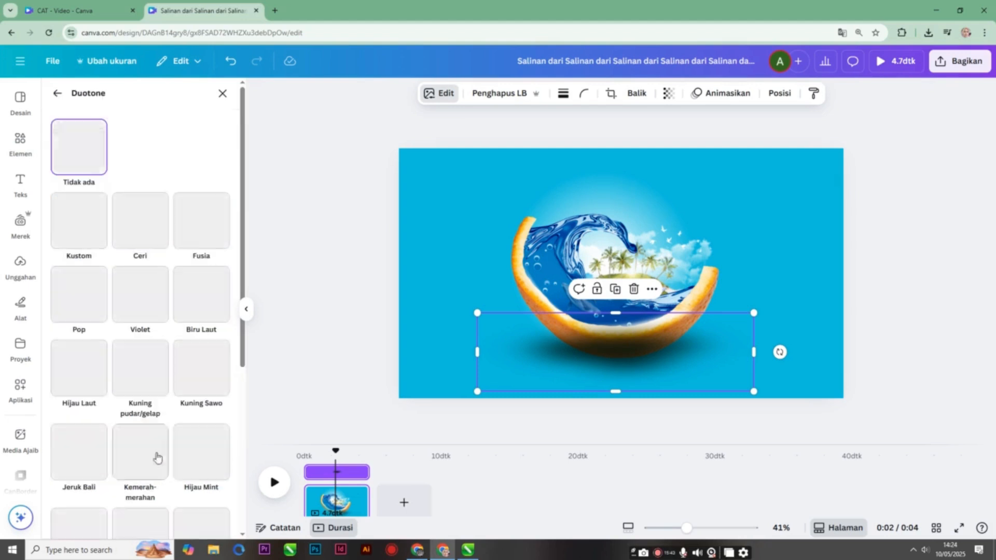
scroll(191, 368, "down", 5)
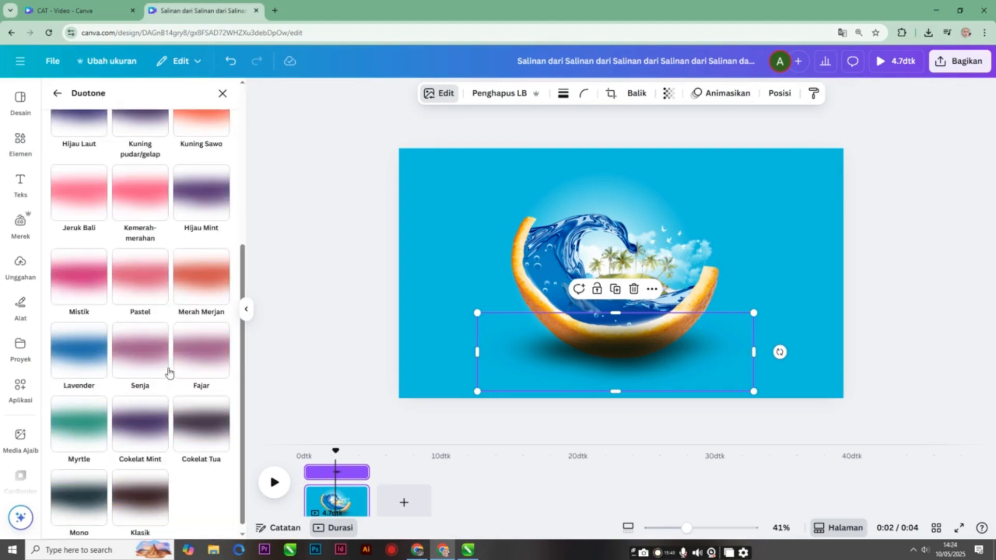
scroll(190, 342, "up", 2)
left_click(202, 310)
scroll(200, 312, "down", 2)
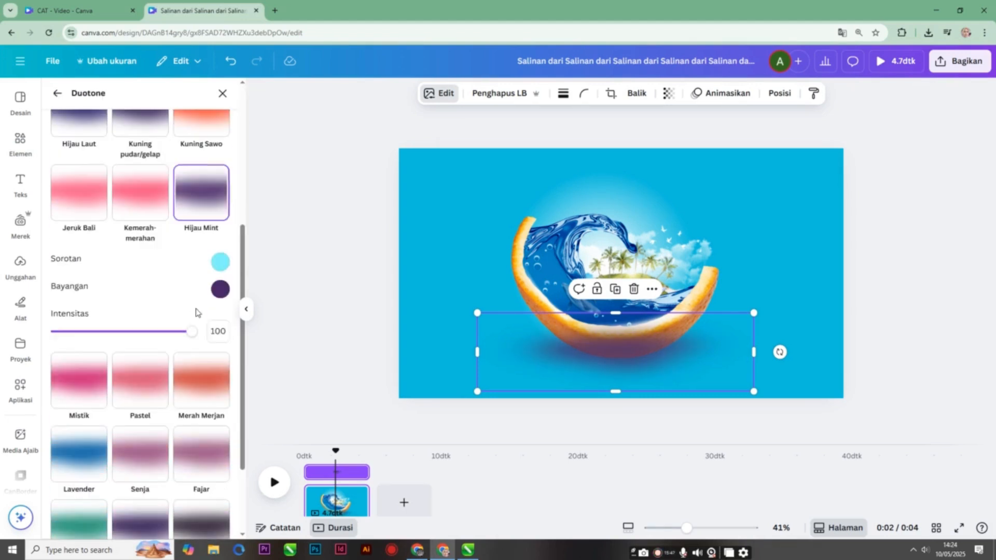
Set the duotone's highlight colour to dark teal #056D71 and its shadow colour to near-black navy #000B19
left_click(222, 267)
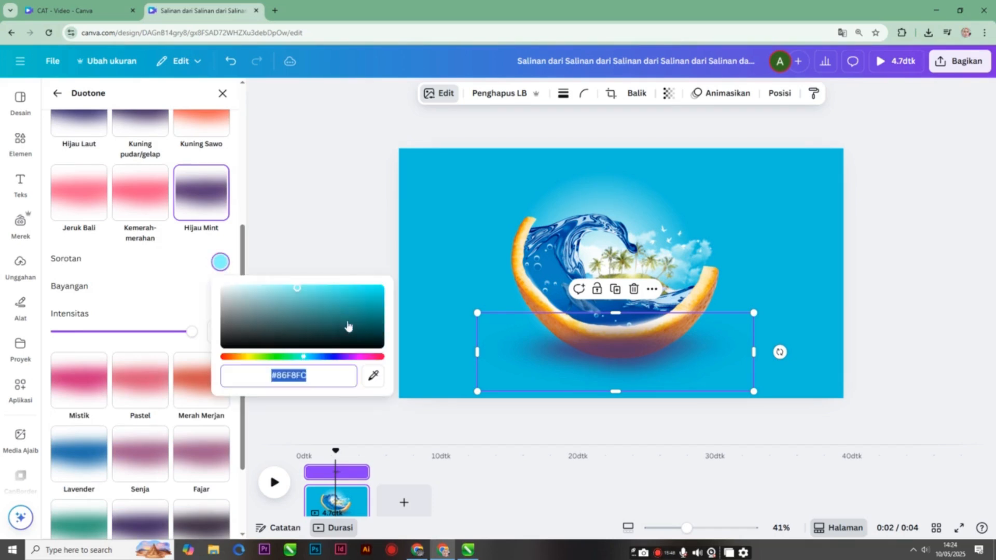
left_click(377, 320)
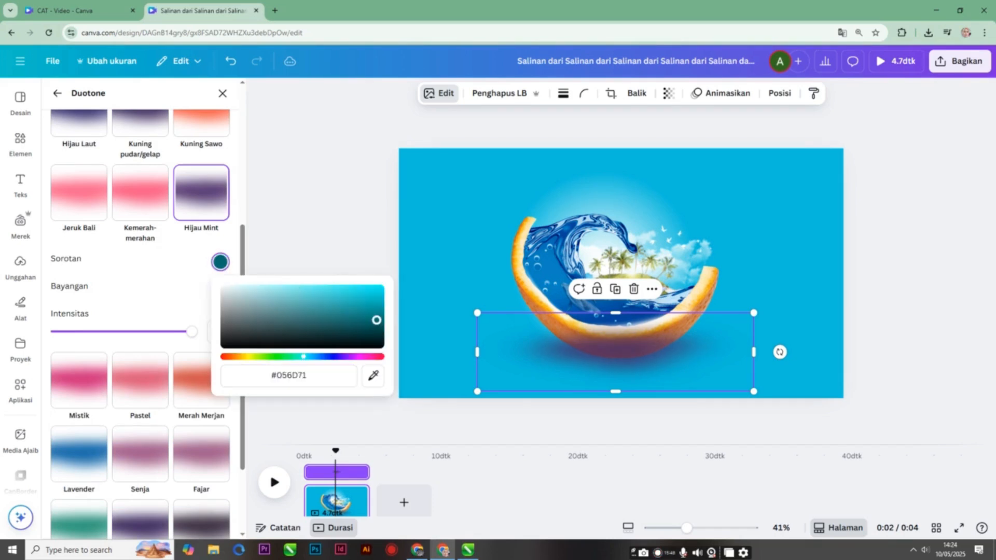
left_click(213, 280)
left_click(222, 289)
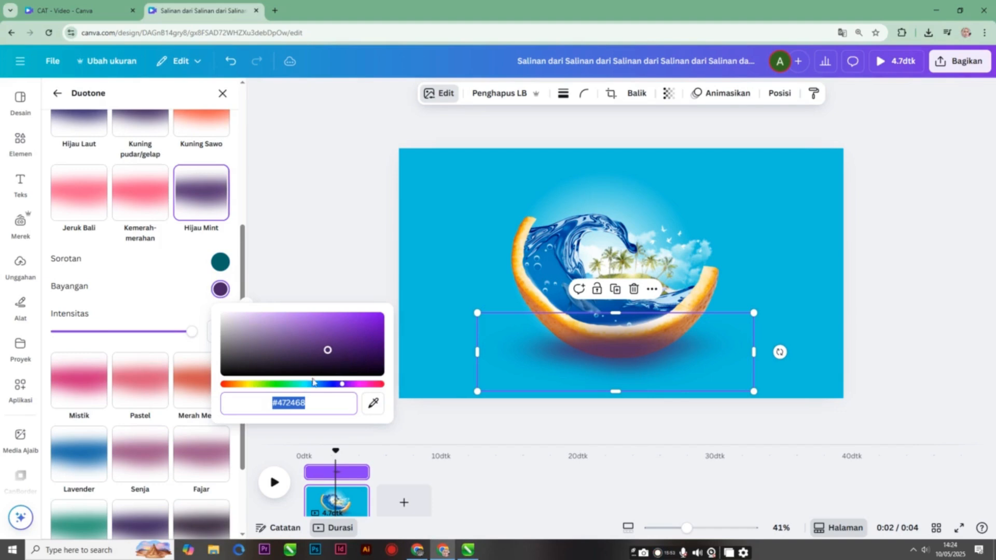
left_click(317, 385)
left_click(369, 361)
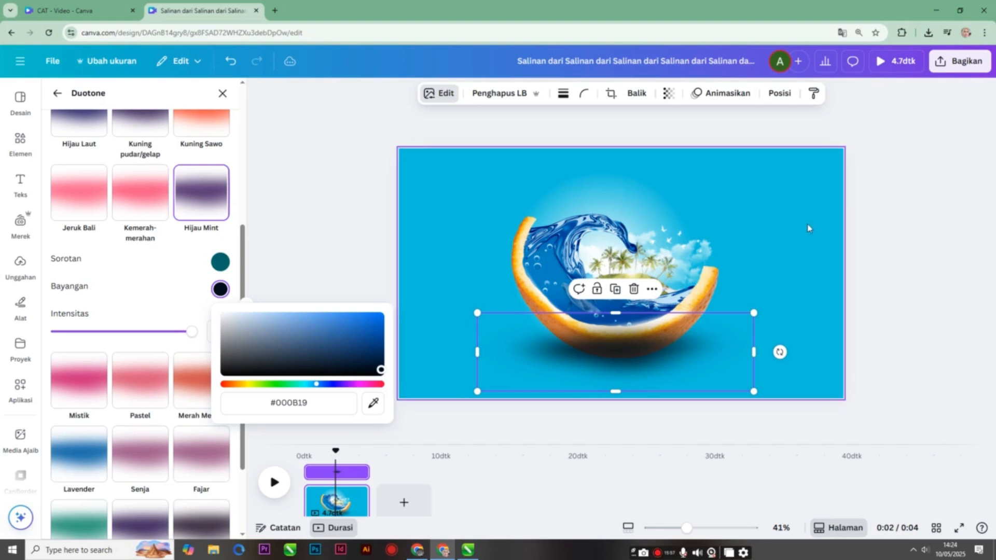
Move the drop shadow backward in the layer order until it sits behind the orange peel
left_click(776, 98)
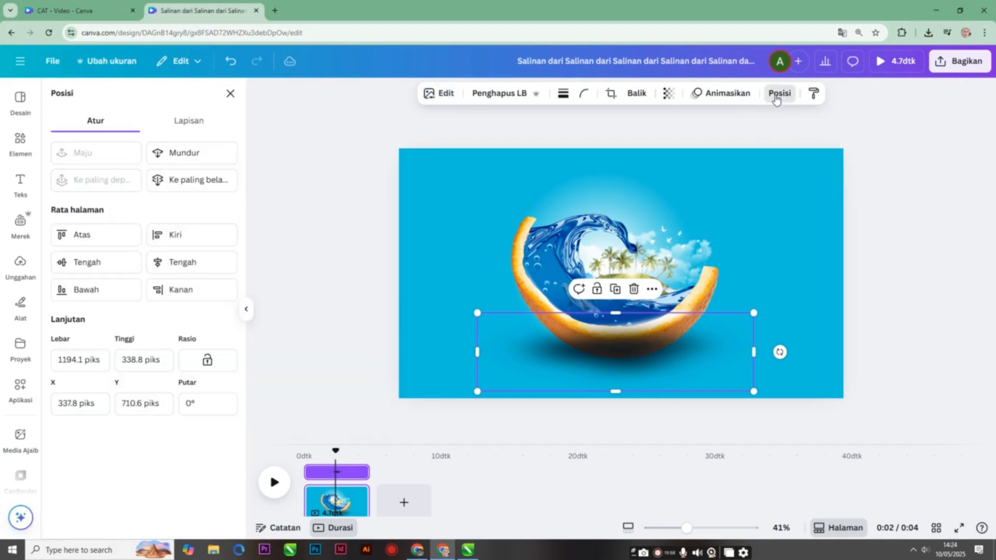
left_click(199, 155)
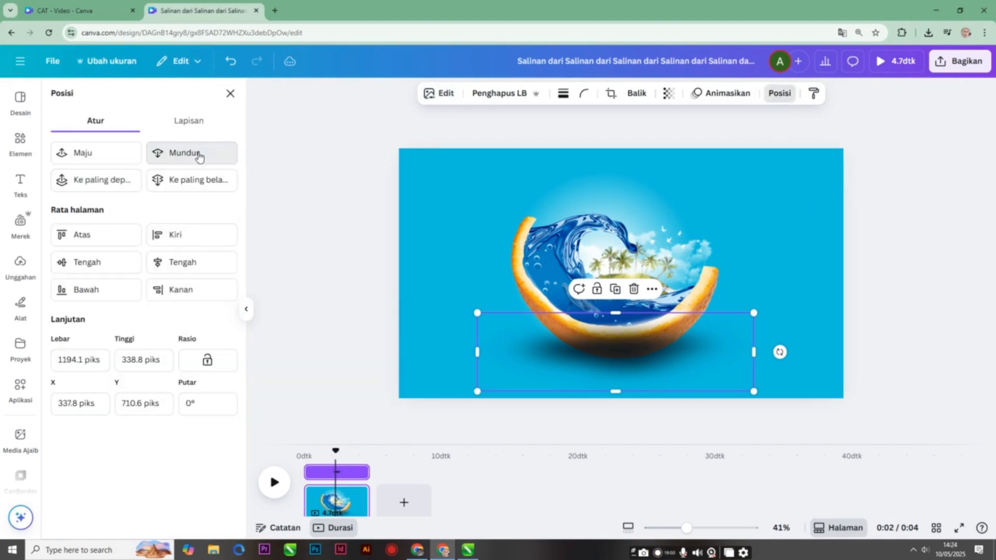
left_click(199, 155)
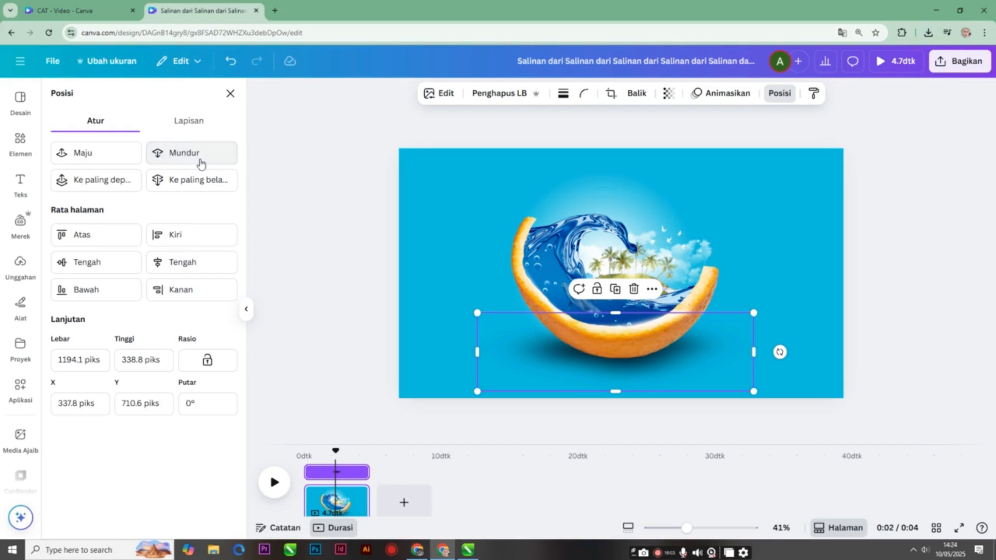
left_click(123, 164)
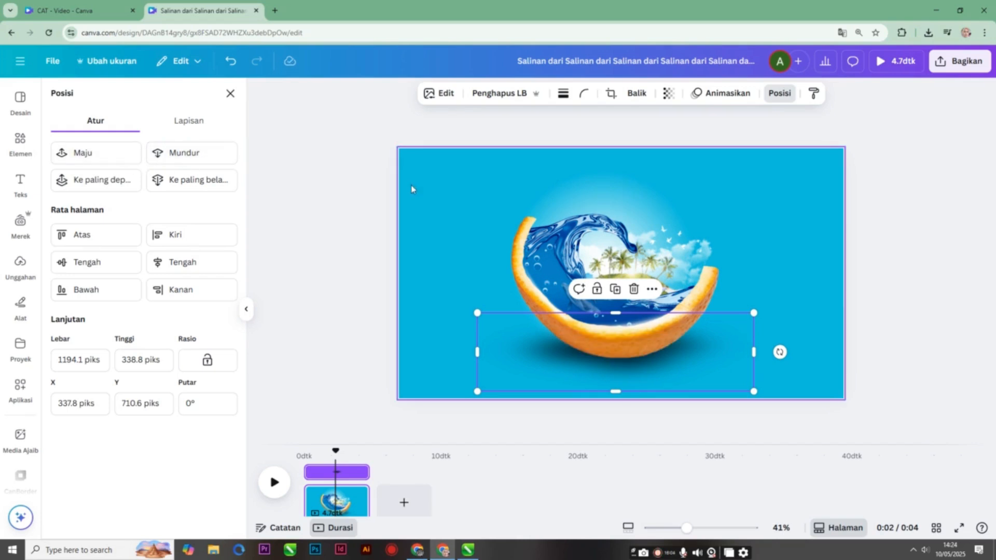
Duplicate the drop shadow, shrink the copy to about 606 by 156 px, and place it over the underside of the peel
left_click(615, 290)
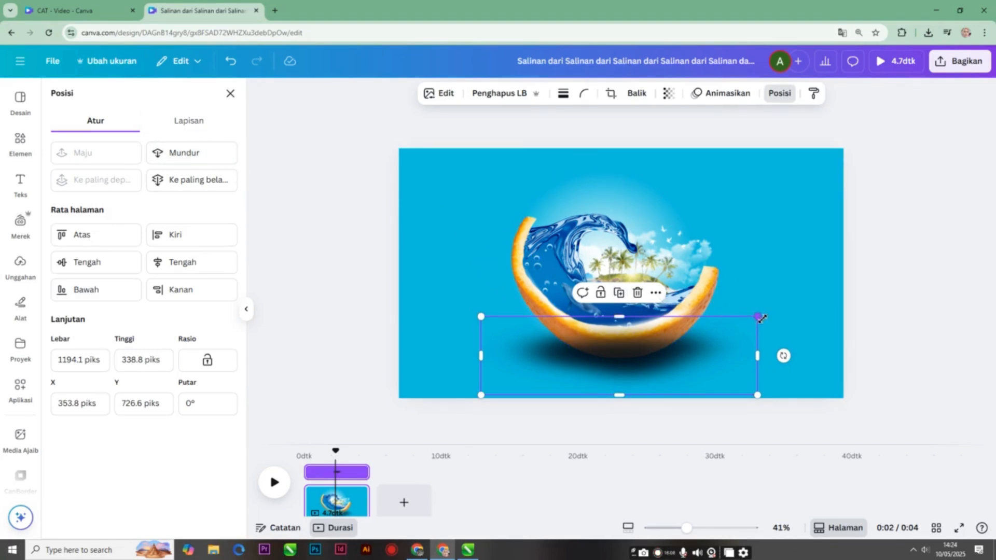
left_click_drag(759, 317, 621, 355)
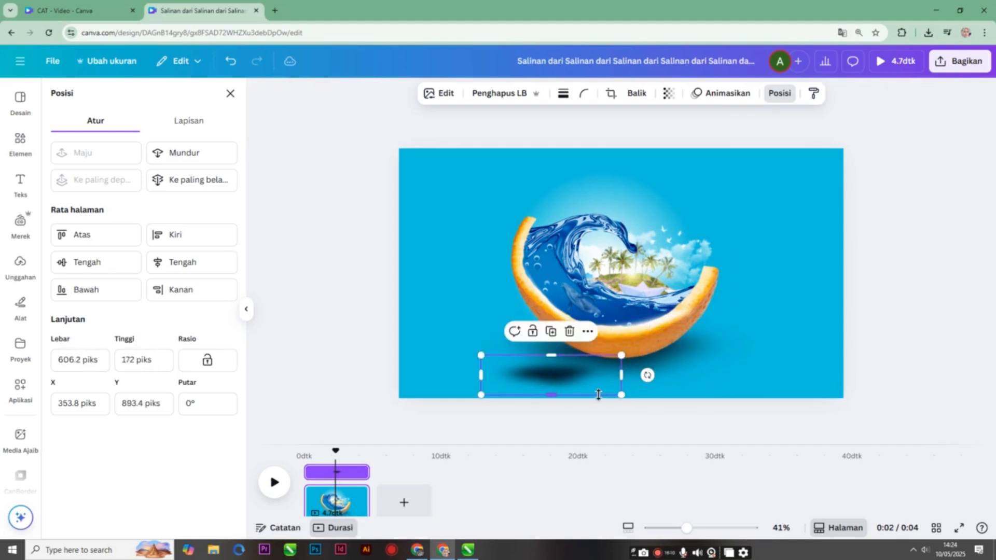
left_click_drag(599, 395, 669, 369)
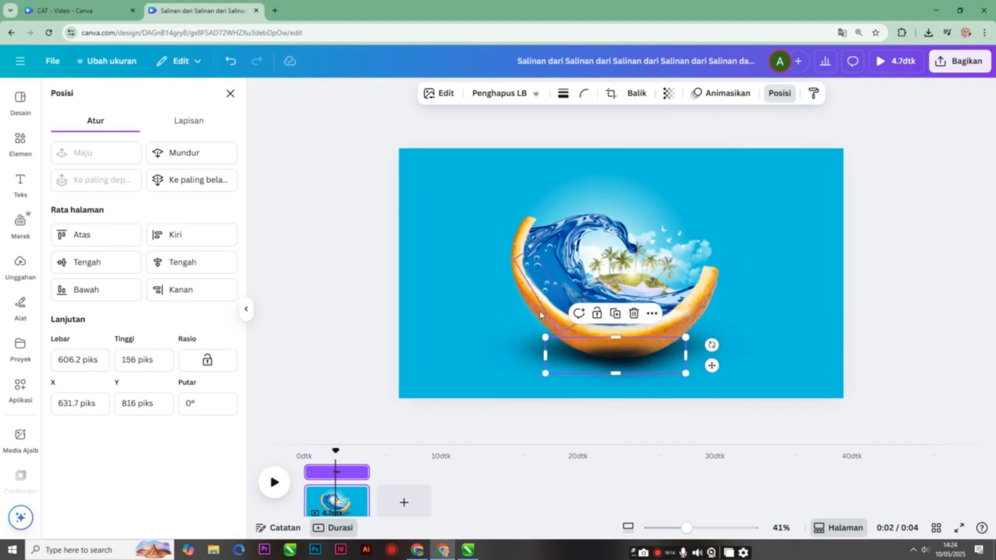
Set the smaller shadow copy's transparency to 44 and deselect it
left_click(673, 97)
left_click_drag(694, 148, 655, 151)
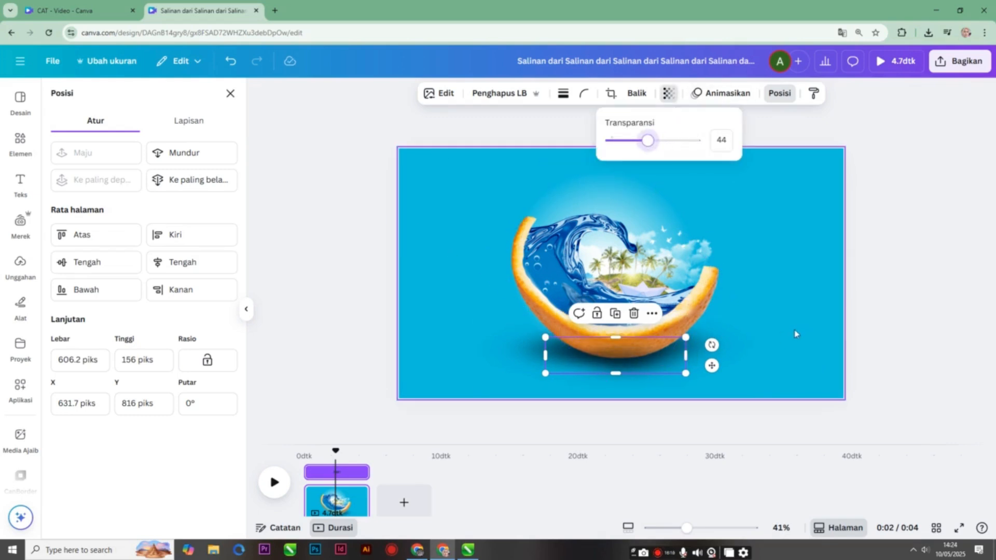
left_click(828, 322)
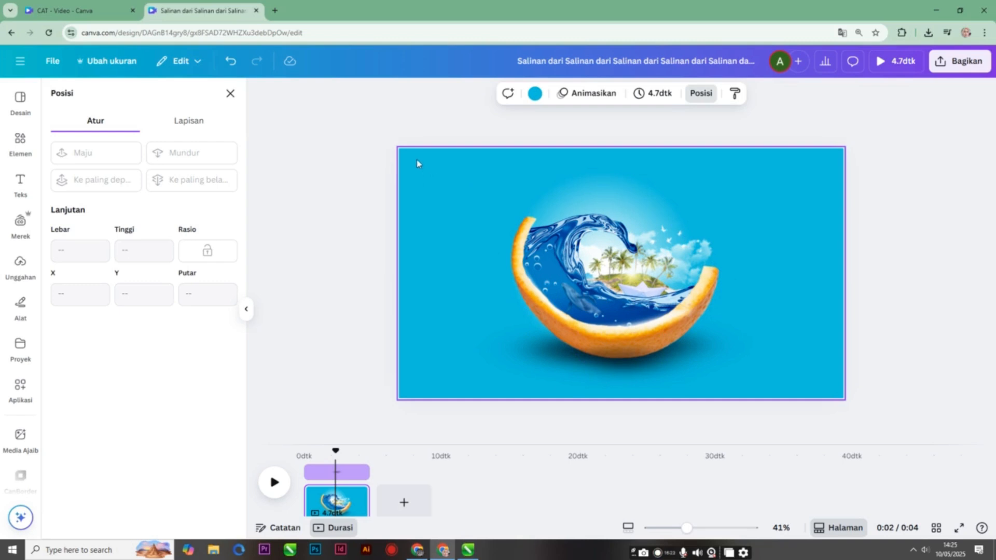
Select all elements of the composition, enlarge them together proportionally, and shift them back toward the page centre
left_click_drag(416, 164, 831, 432)
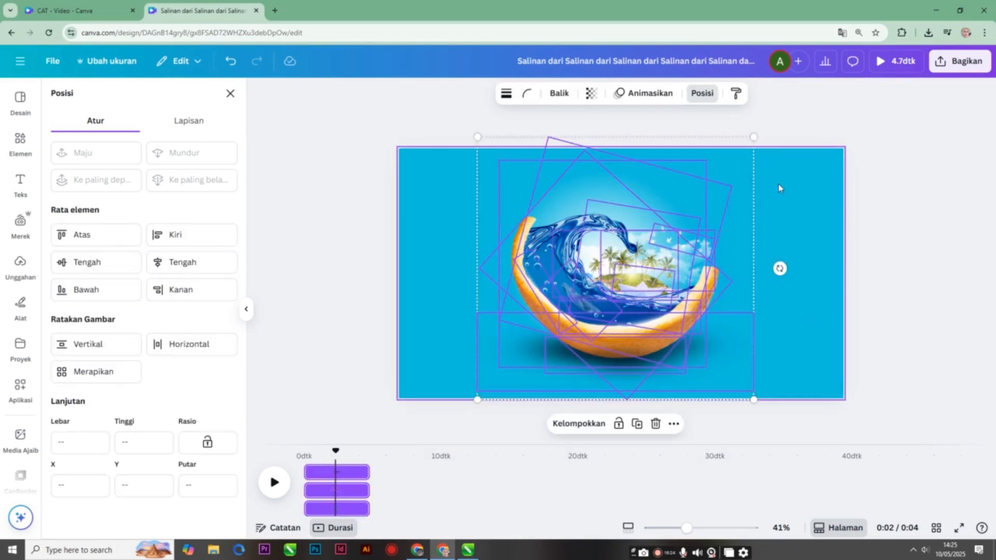
left_click_drag(755, 136, 828, 99)
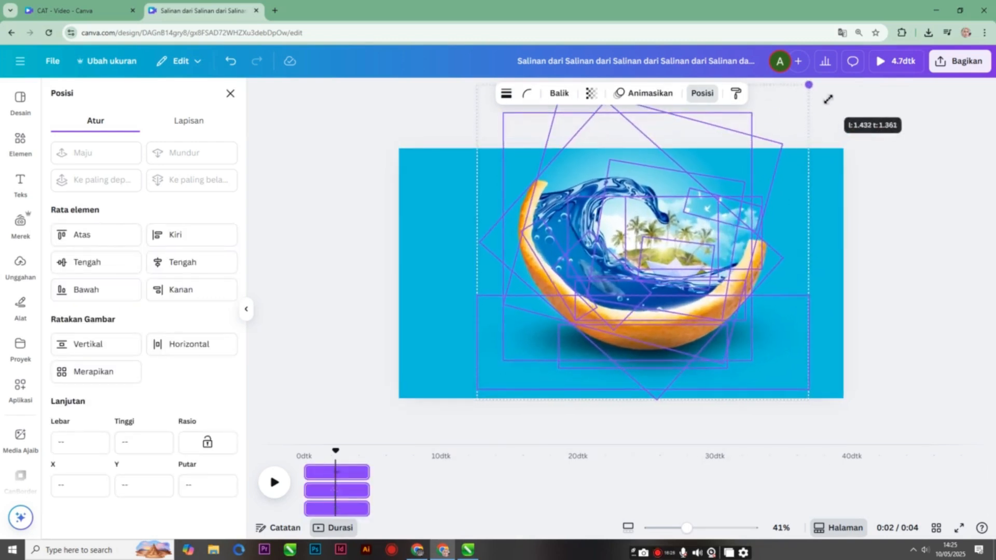
left_click_drag(727, 224, 698, 241)
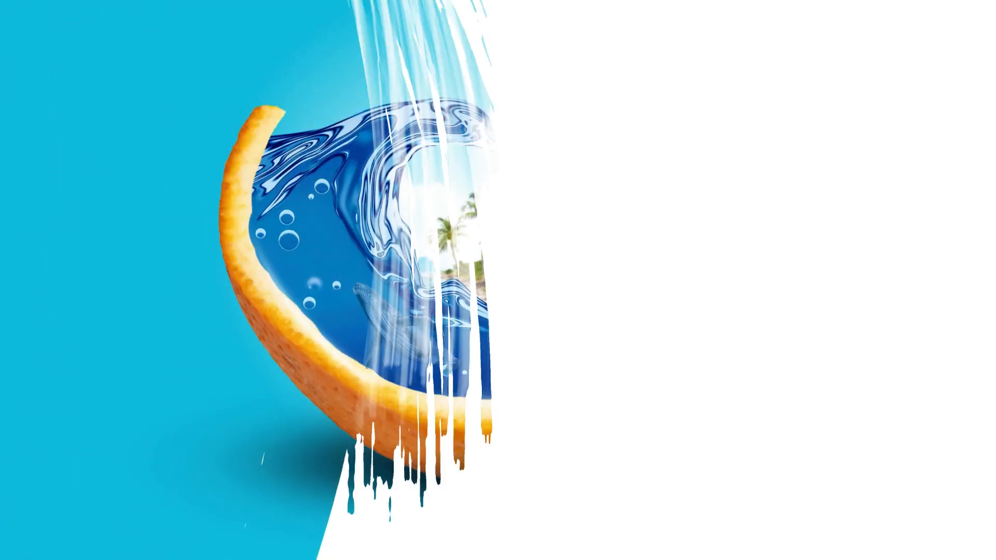